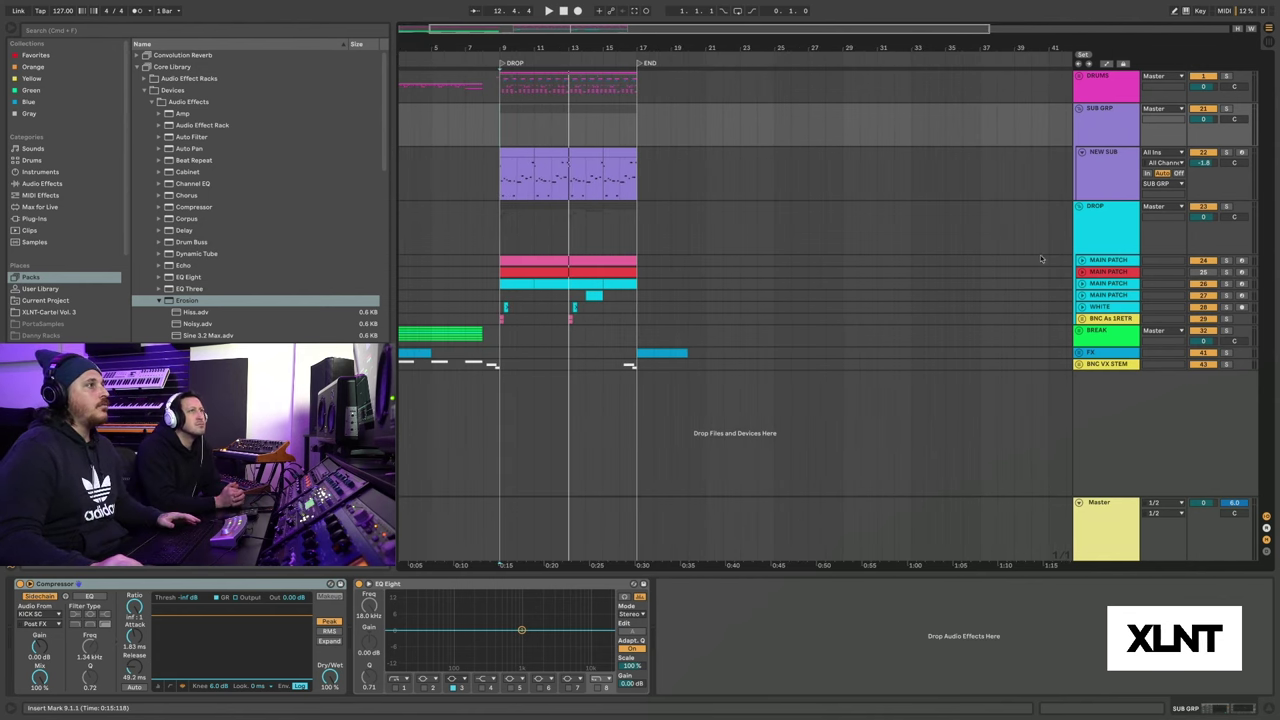
Unfold the MAIN PATCH track and open its chord clip in the piano roll.
{"action": "left_click", "coordinate": [1081, 260]}
{"action": "left_click", "coordinate": [524, 262]}
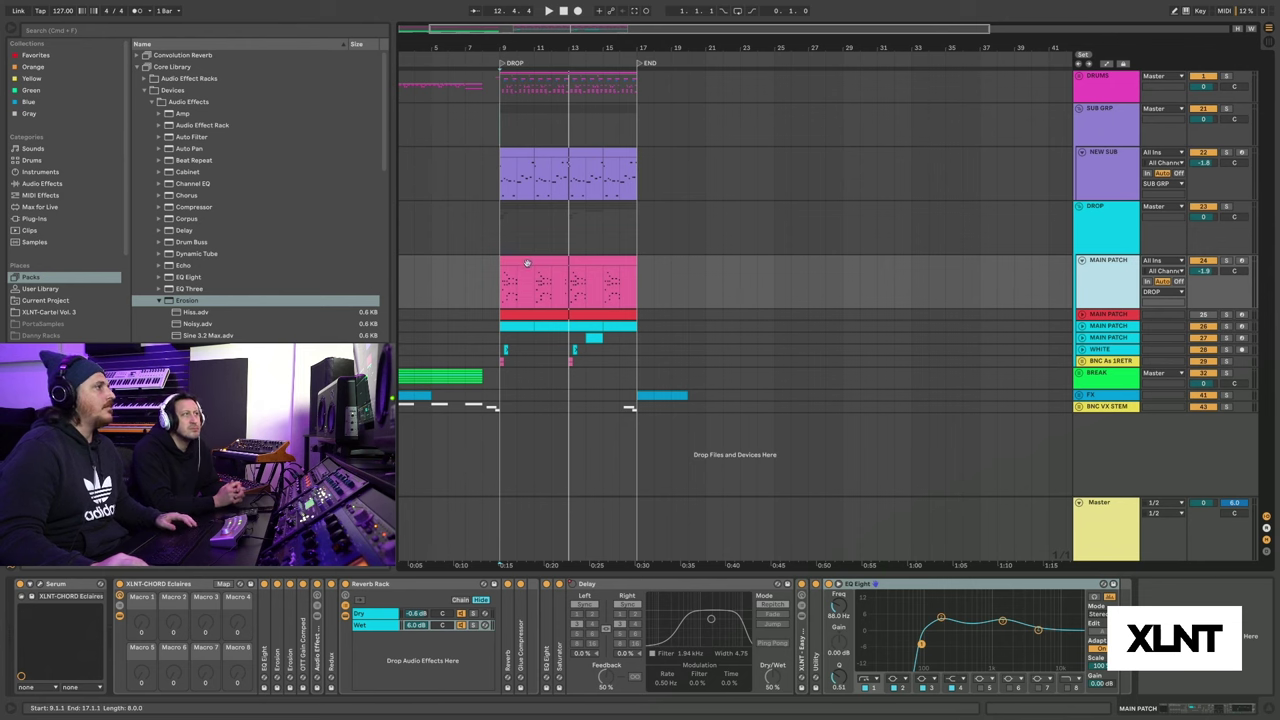
{"action": "double_click", "coordinate": [524, 262]}
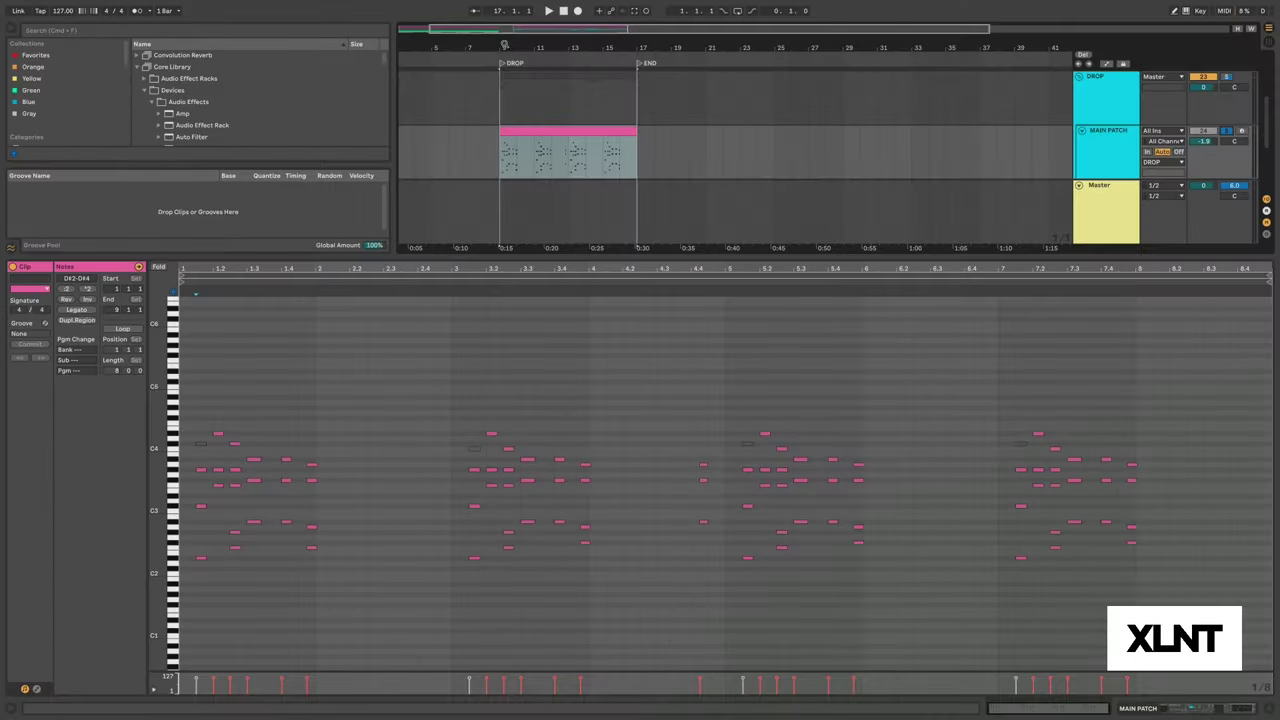
Zoom the arrangement into the DROP, starting at bar 9.
{"action": "left_click_drag", "start_coordinate": [634, 150], "coordinate": [1038, 150]}
{"action": "left_click", "coordinate": [484, 175]}
{"action": "left_click", "coordinate": [484, 175]}
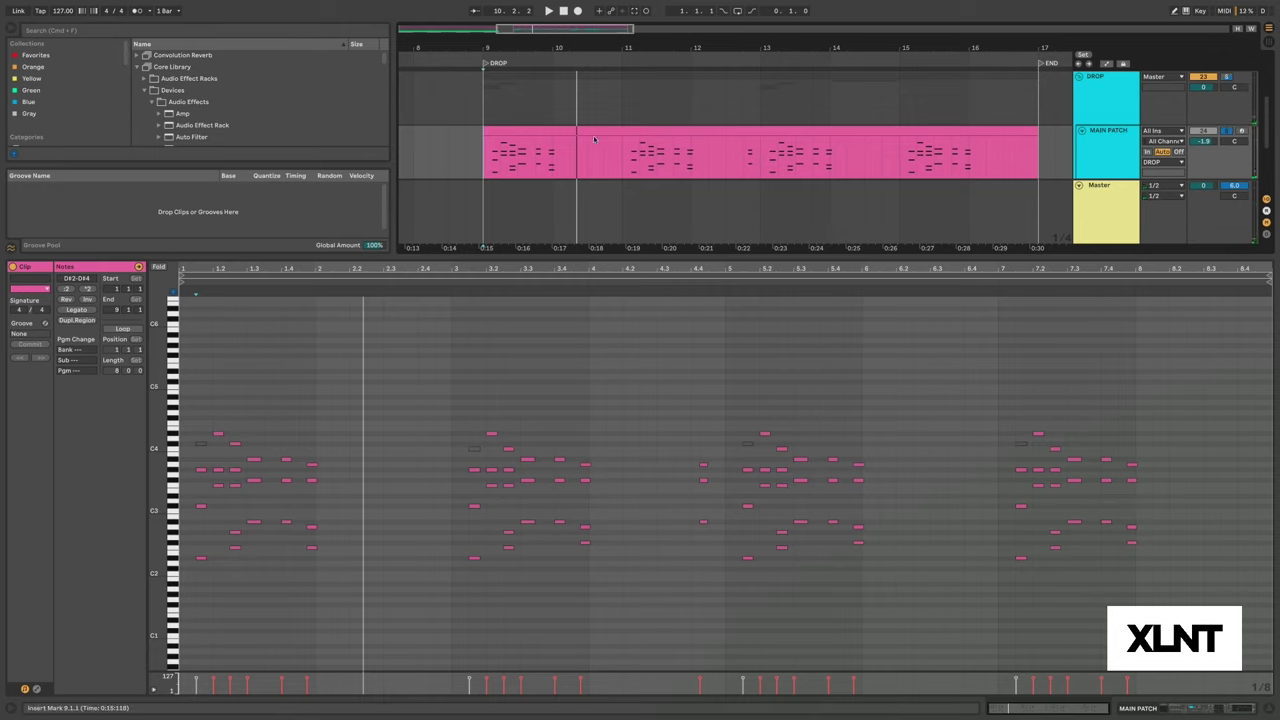
{"action": "left_click_drag", "start_coordinate": [619, 48], "coordinate": [620, 49]}
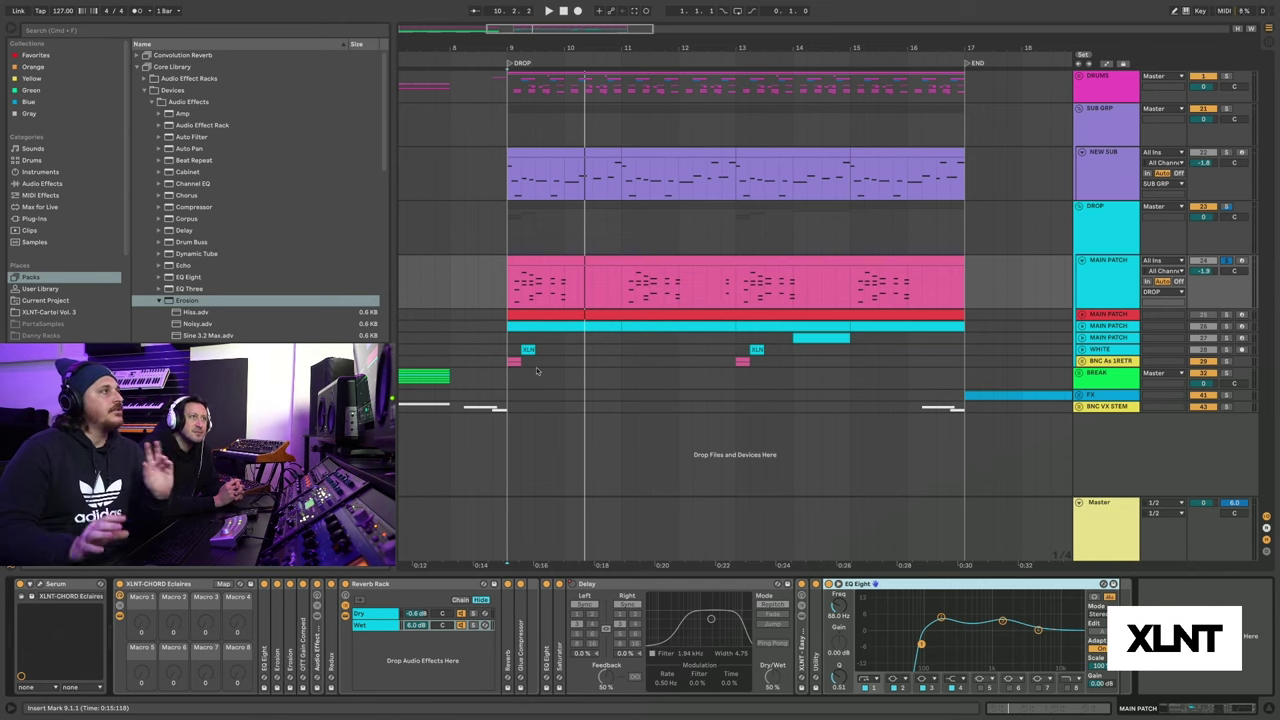
{"action": "left_click", "coordinate": [540, 268]}
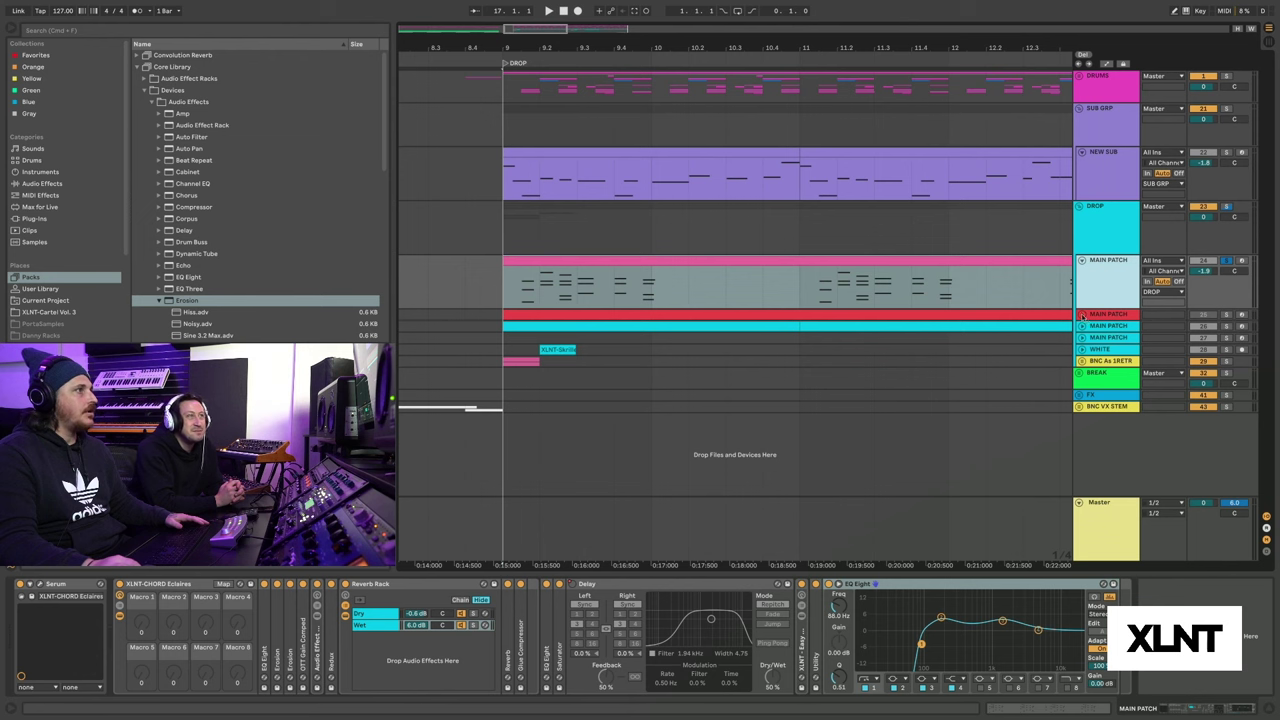
Open Serum on the red MAIN PATCH track, play the chords and un-solo the track.
{"action": "left_click", "coordinate": [1081, 315]}
{"action": "left_click", "coordinate": [900, 340]}
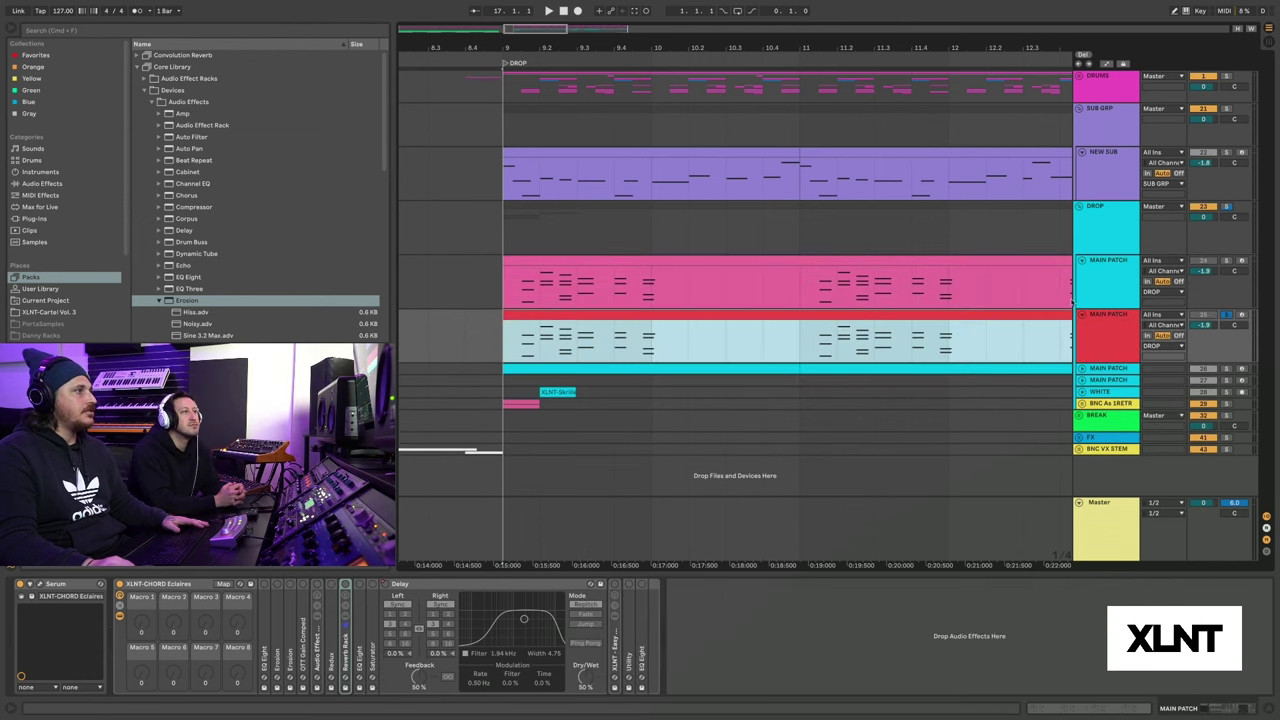
{"action": "left_click", "coordinate": [40, 584]}
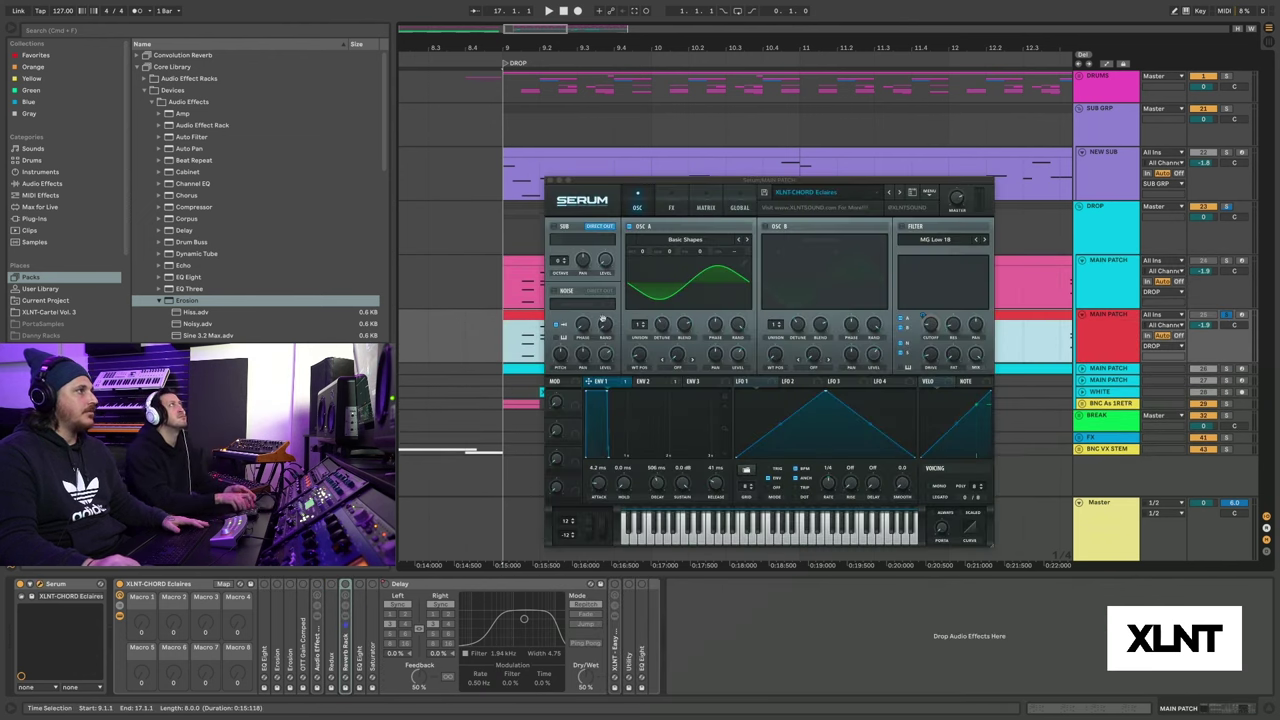
{"action": "key", "text": "space"}
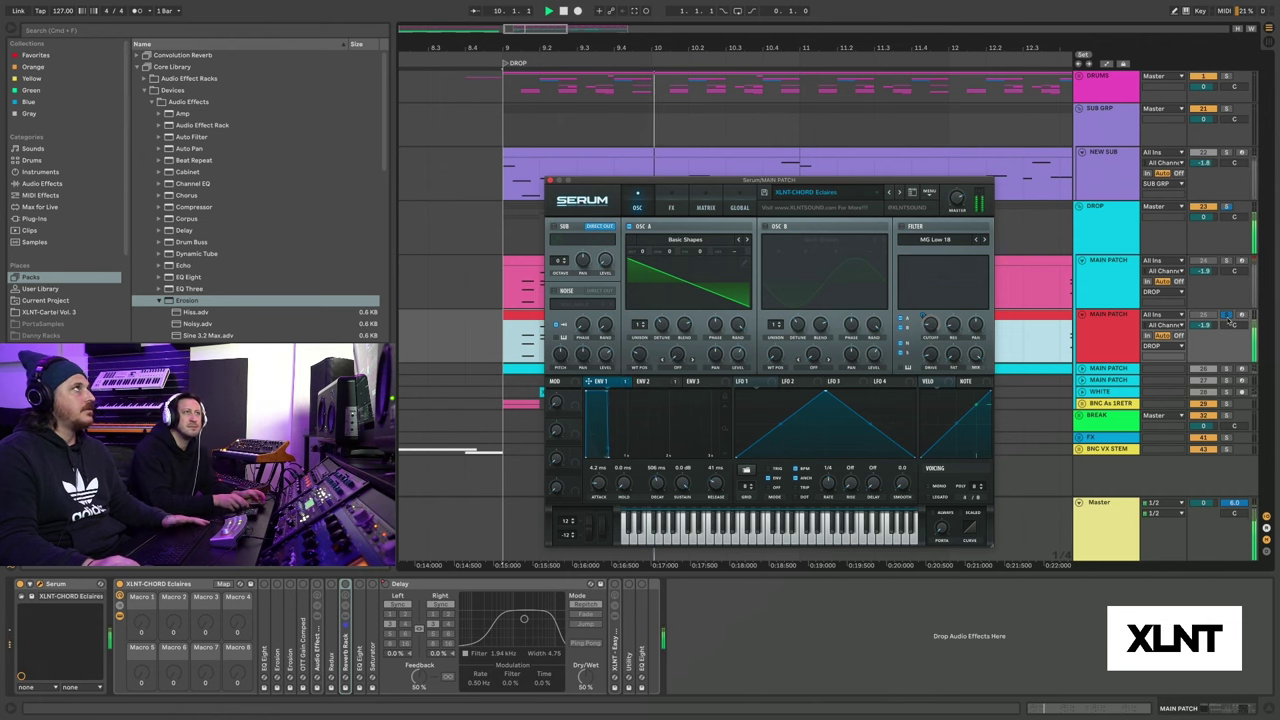
{"action": "left_click", "coordinate": [1226, 315]}
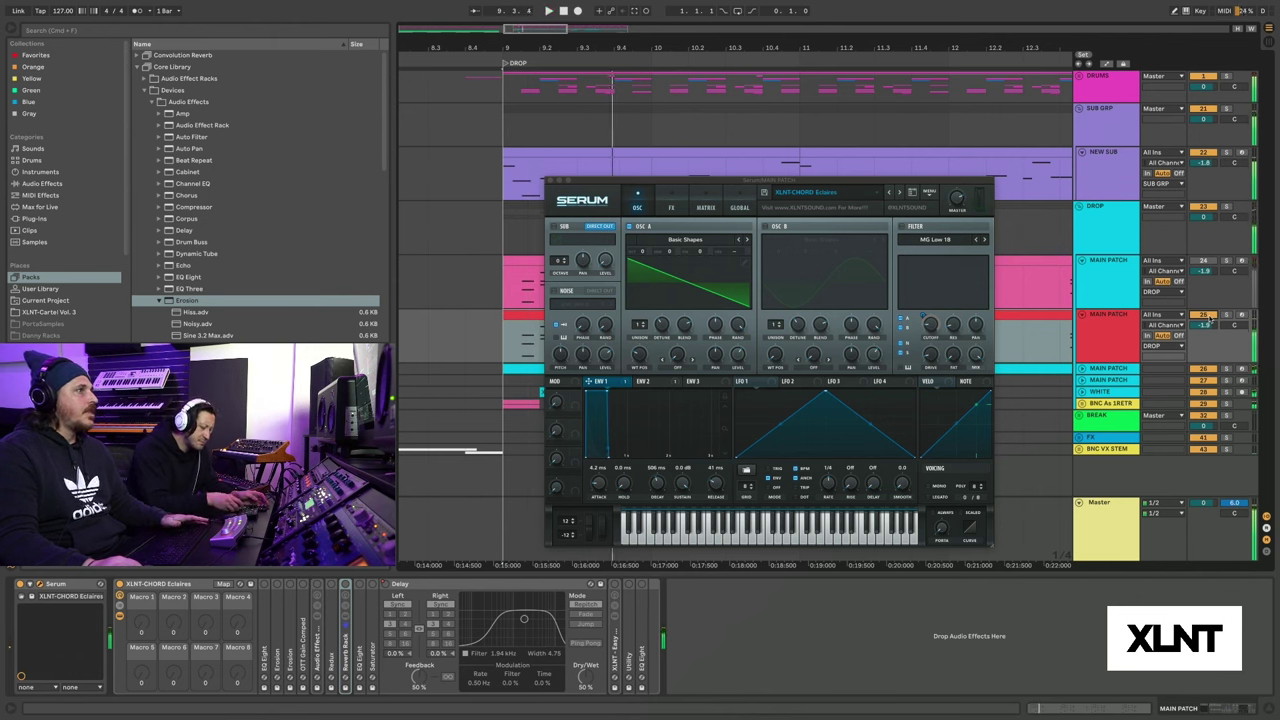
Morph Serum's OSC A wavetable position from saw to sine.
{"action": "left_click", "coordinate": [640, 368]}
{"action": "left_click_drag", "start_coordinate": [640, 360], "coordinate": [640, 378]}
{"action": "left_click", "coordinate": [745, 262]}
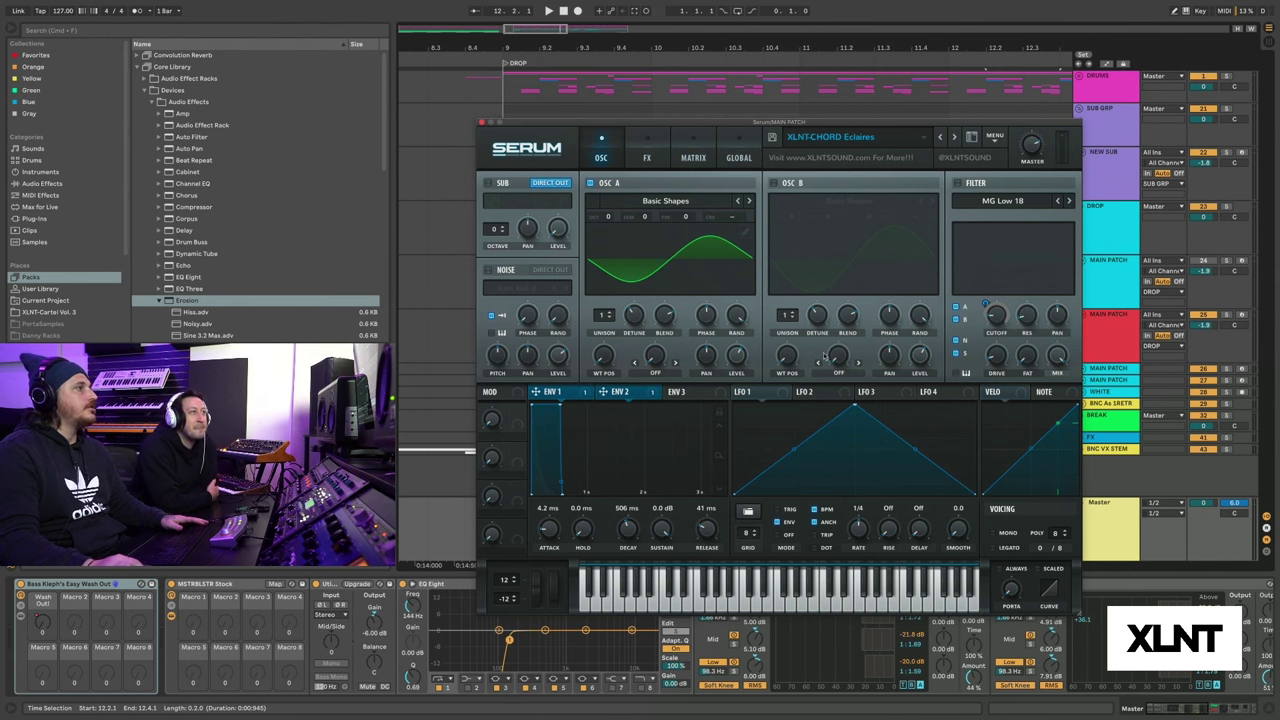
{"action": "mouse_move", "coordinate": [738, 364]}
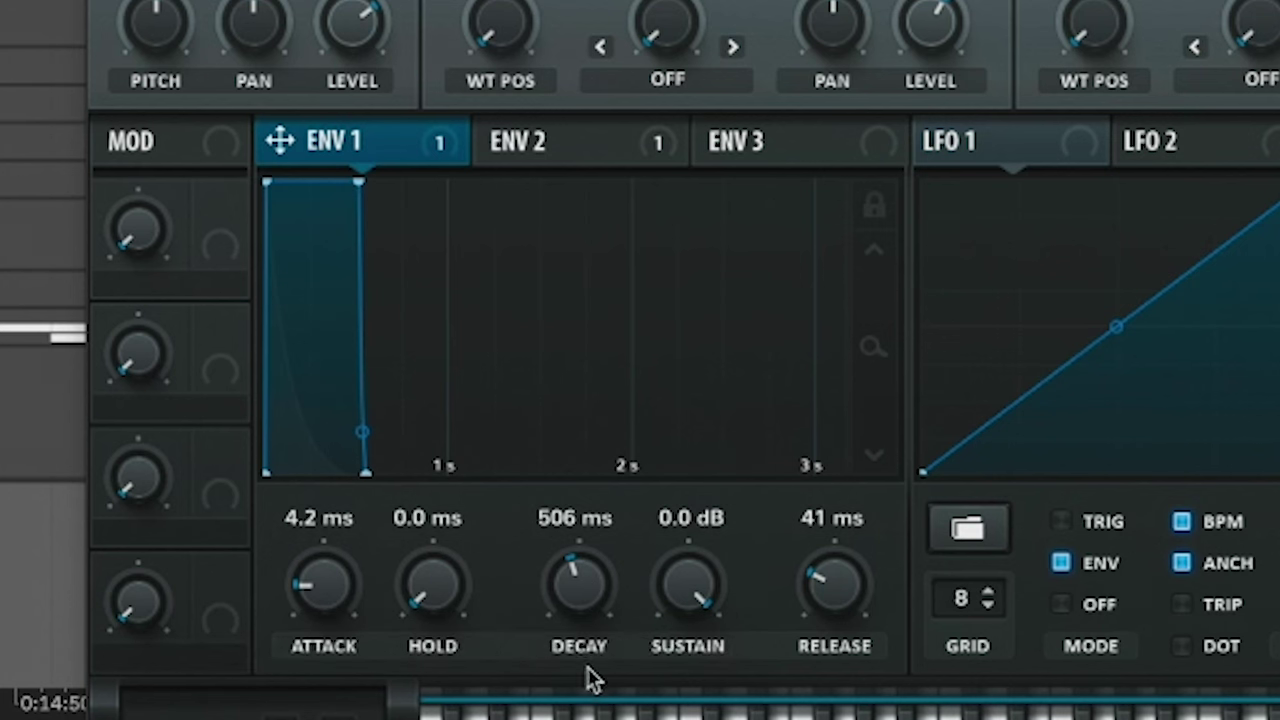
Set Serum's ENV 1 sustain to -21.6 dB and release to 417 ms.
{"action": "left_click_drag", "start_coordinate": [652, 590], "coordinate": [658, 509]}
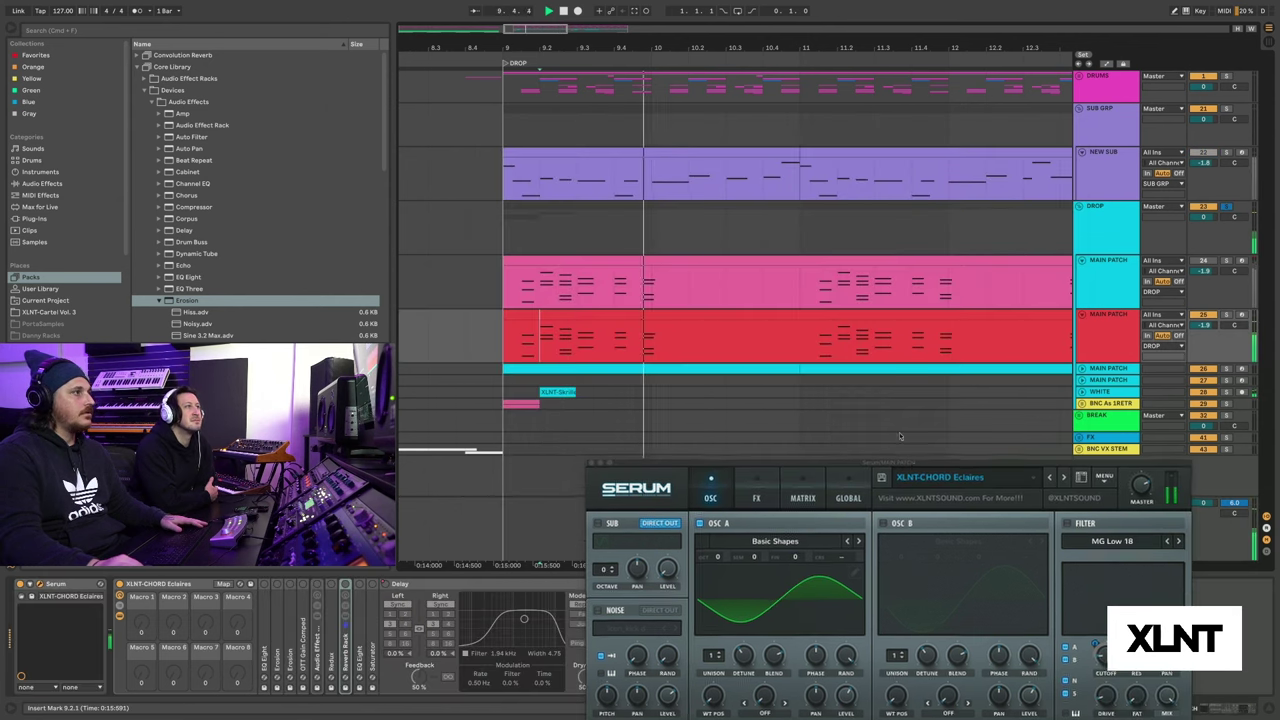
{"action": "left_click_drag", "start_coordinate": [913, 467], "coordinate": [828, 234]}
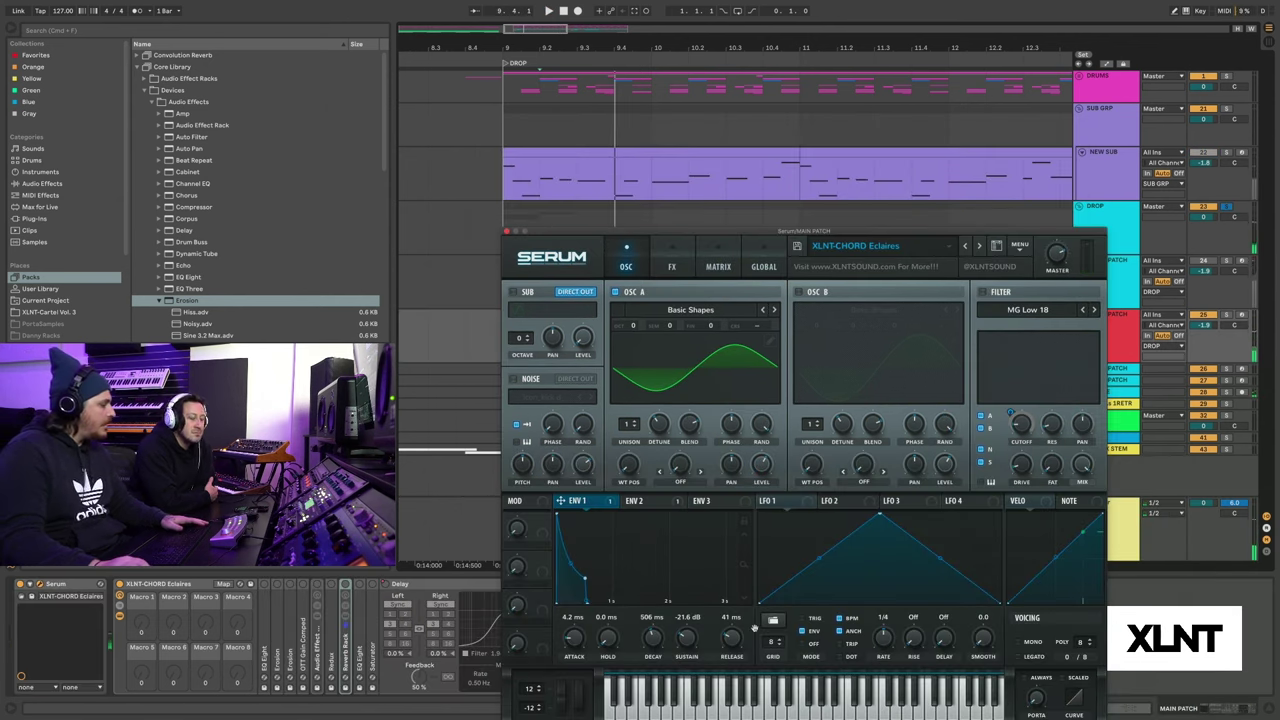
{"action": "left_click_drag", "start_coordinate": [733, 637], "coordinate": [734, 640]}
{"action": "key", "text": "space"}
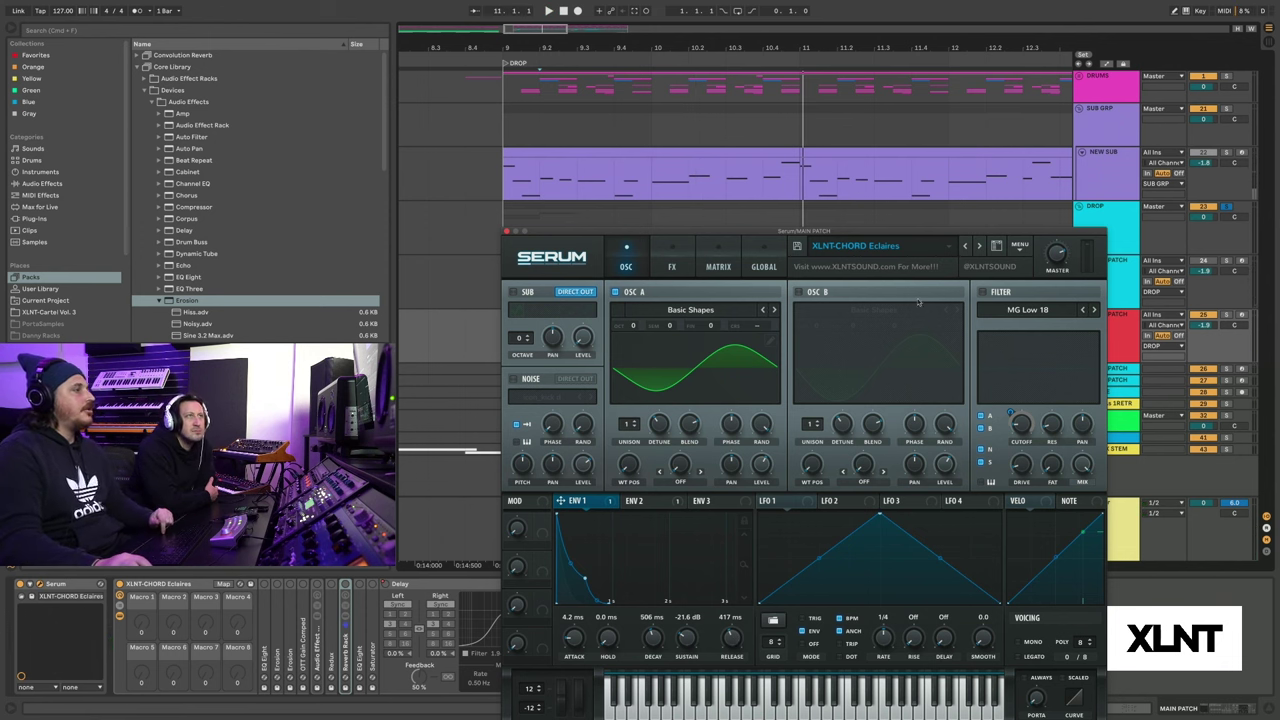
Switch on Serum's OSC B sine oscillator and audition the patch.
{"action": "left_click_drag", "start_coordinate": [789, 234], "coordinate": [774, 142]}
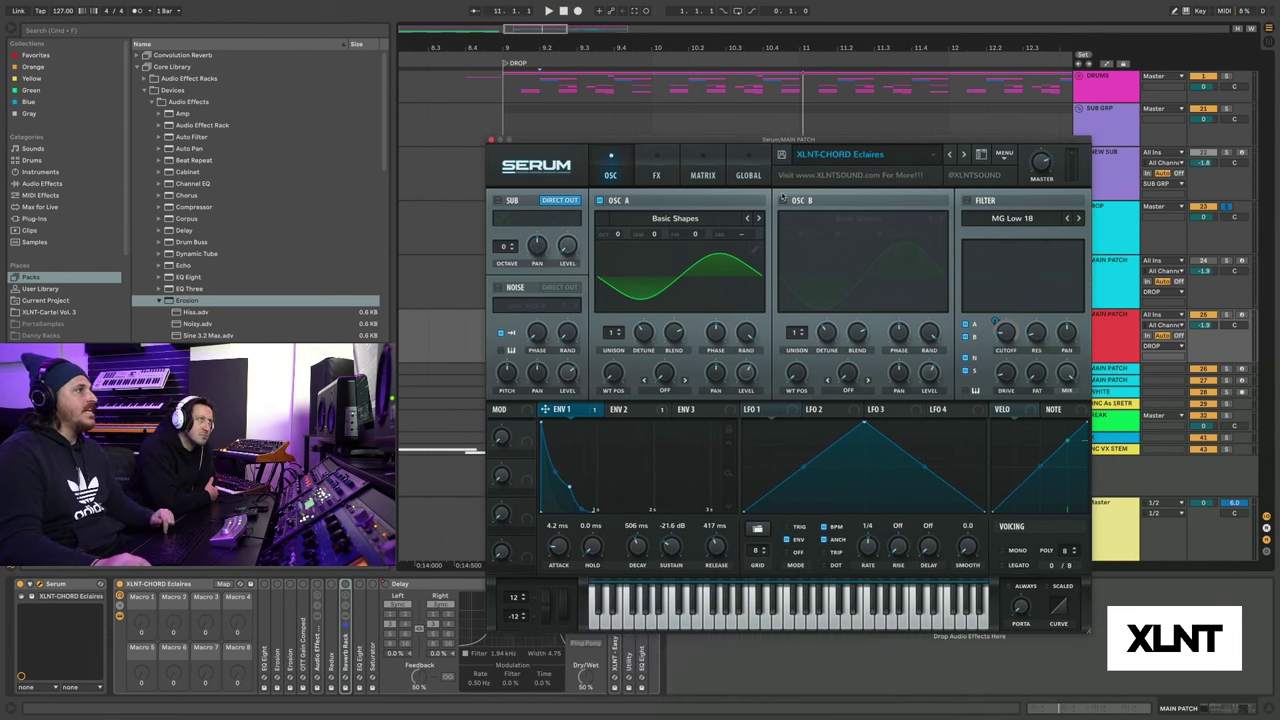
{"action": "left_click", "coordinate": [784, 200]}
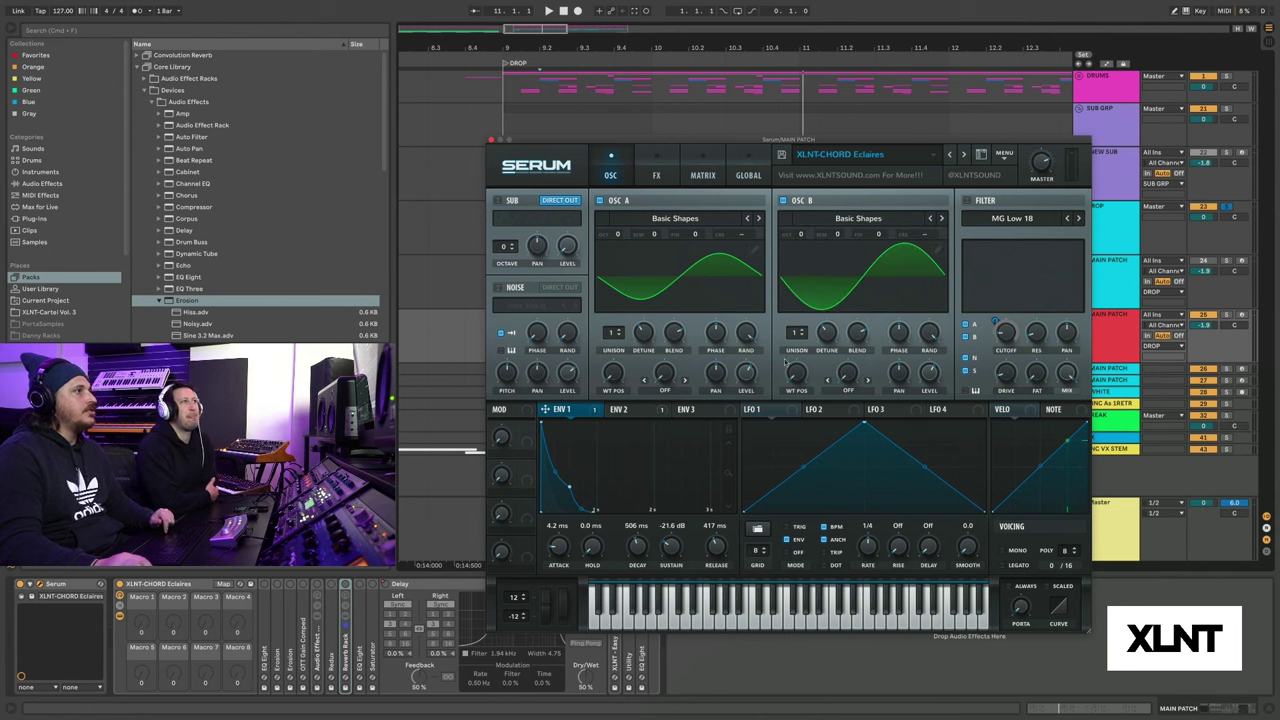
{"action": "mouse_move", "coordinate": [936, 376]}
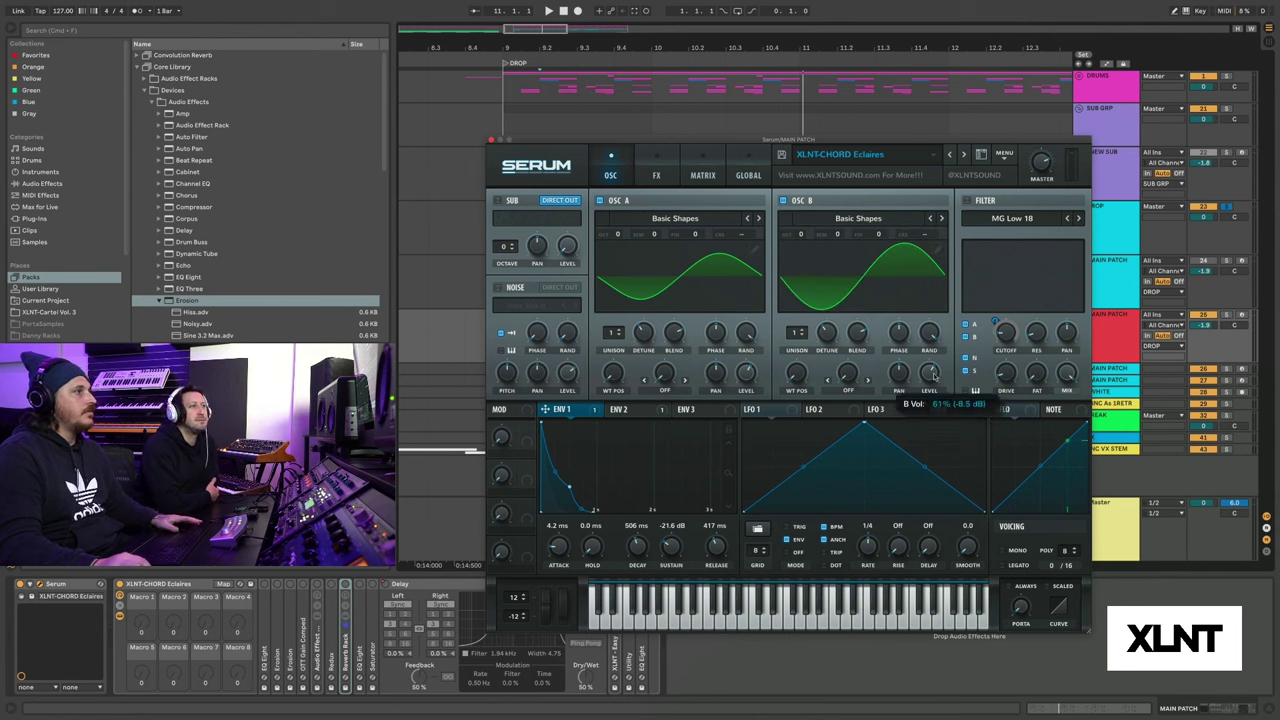
{"action": "key", "text": "space"}
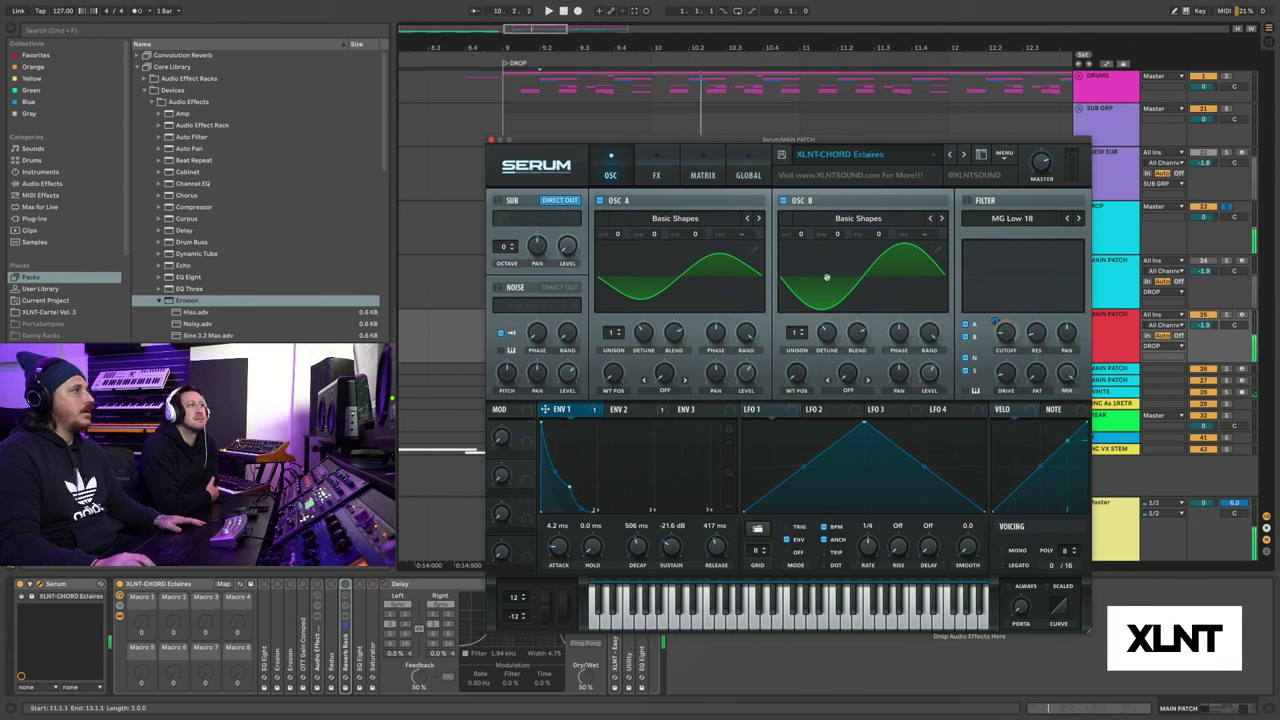
{"action": "left_click", "coordinate": [630, 410]}
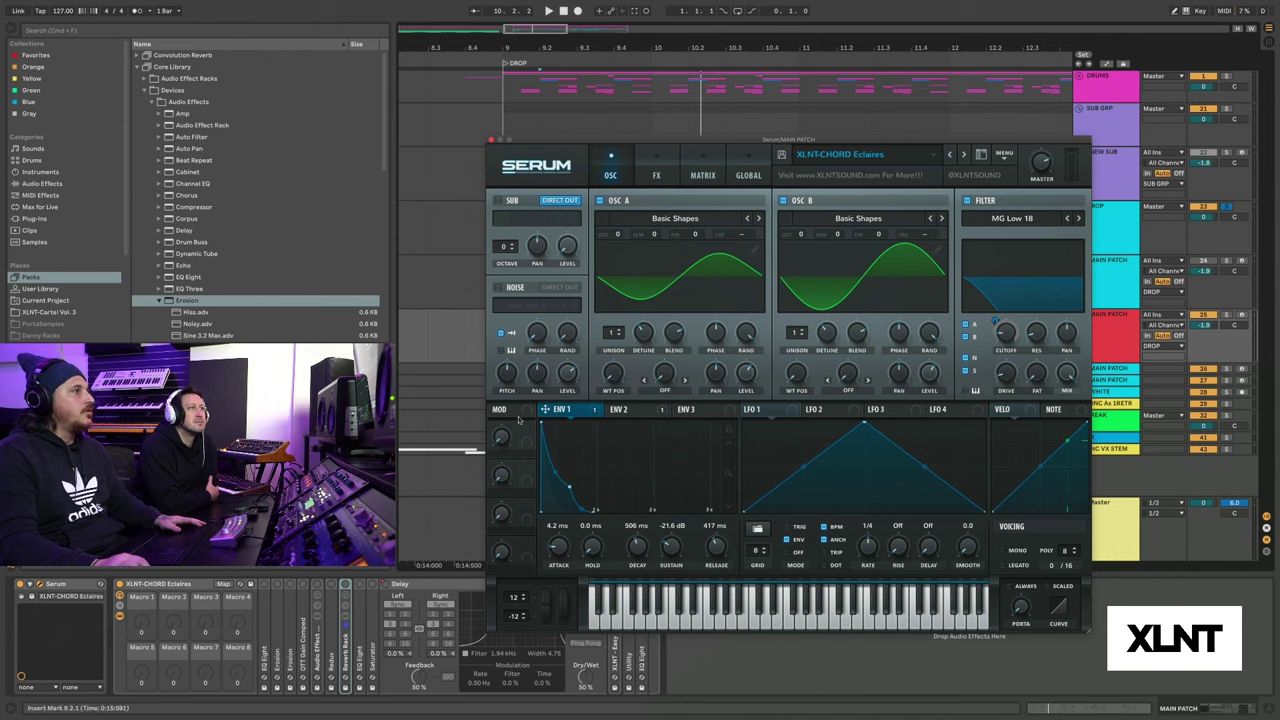
Route Serum's ENV 1 to the filter Cutoff with amount 80 and play the sweep.
{"action": "left_click", "coordinate": [613, 411]}
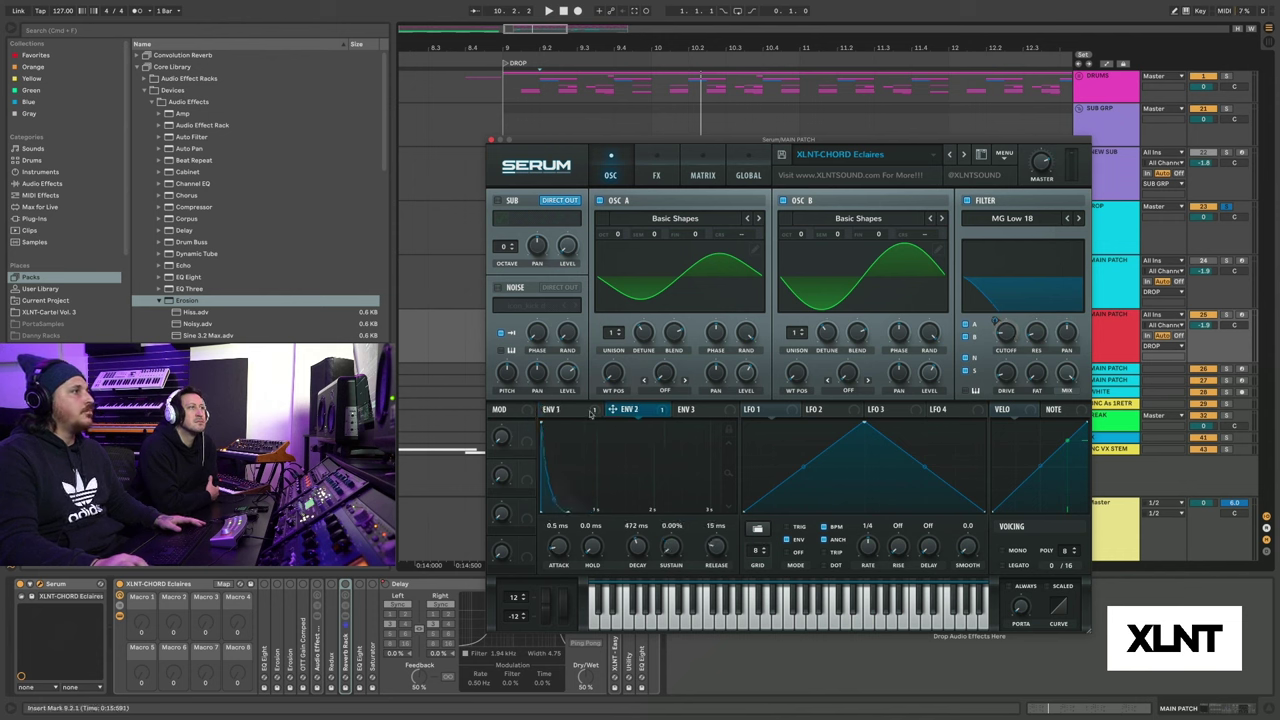
{"action": "left_click", "coordinate": [592, 411]}
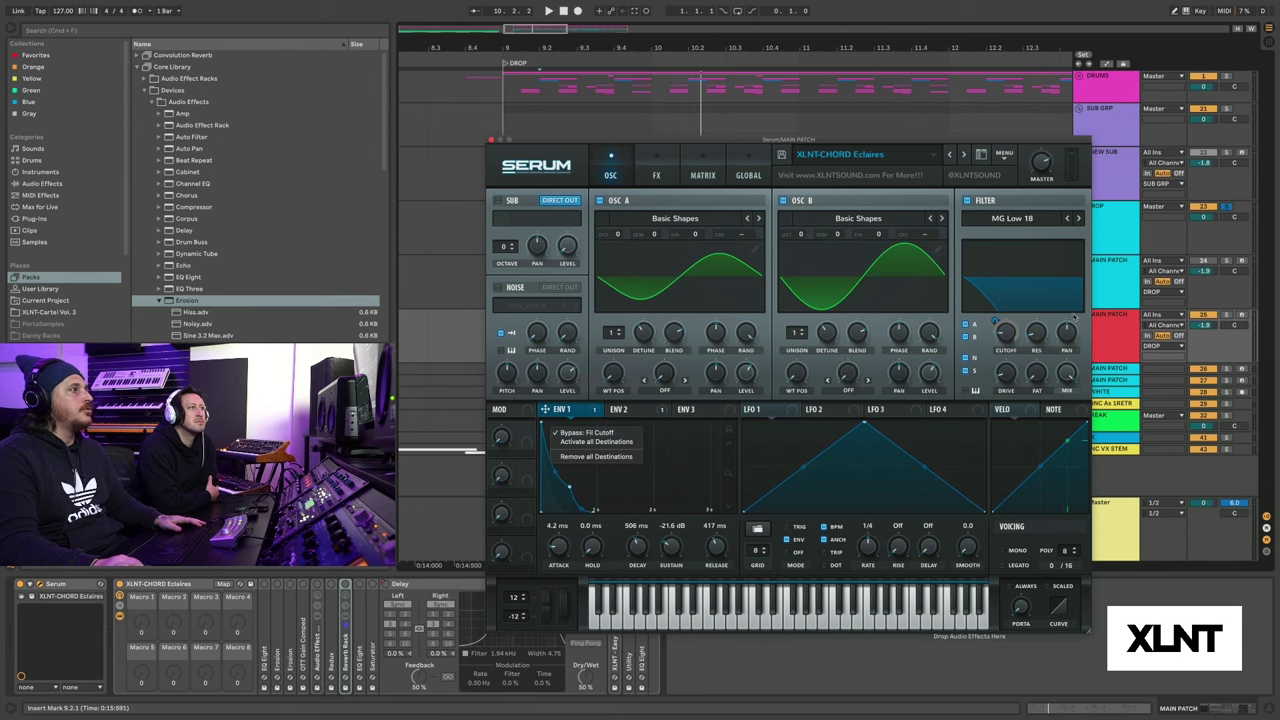
{"action": "left_click", "coordinate": [600, 432]}
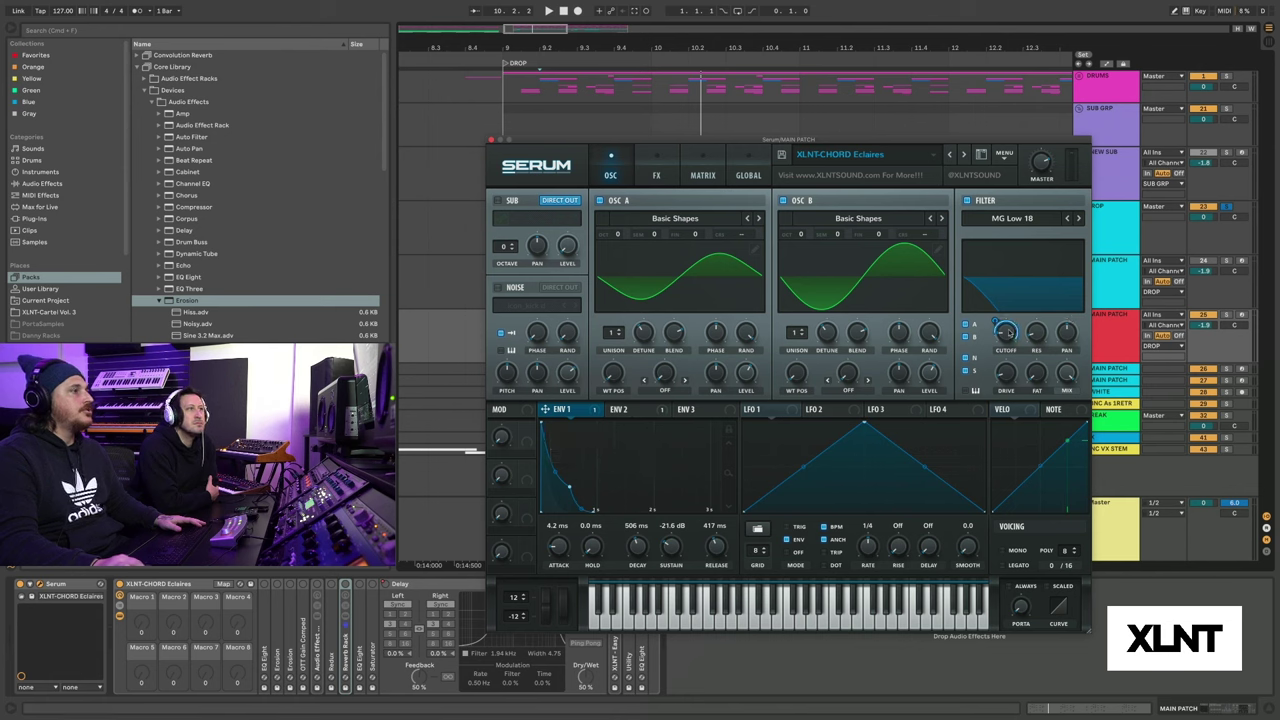
{"action": "mouse_move", "coordinate": [1004, 338]}
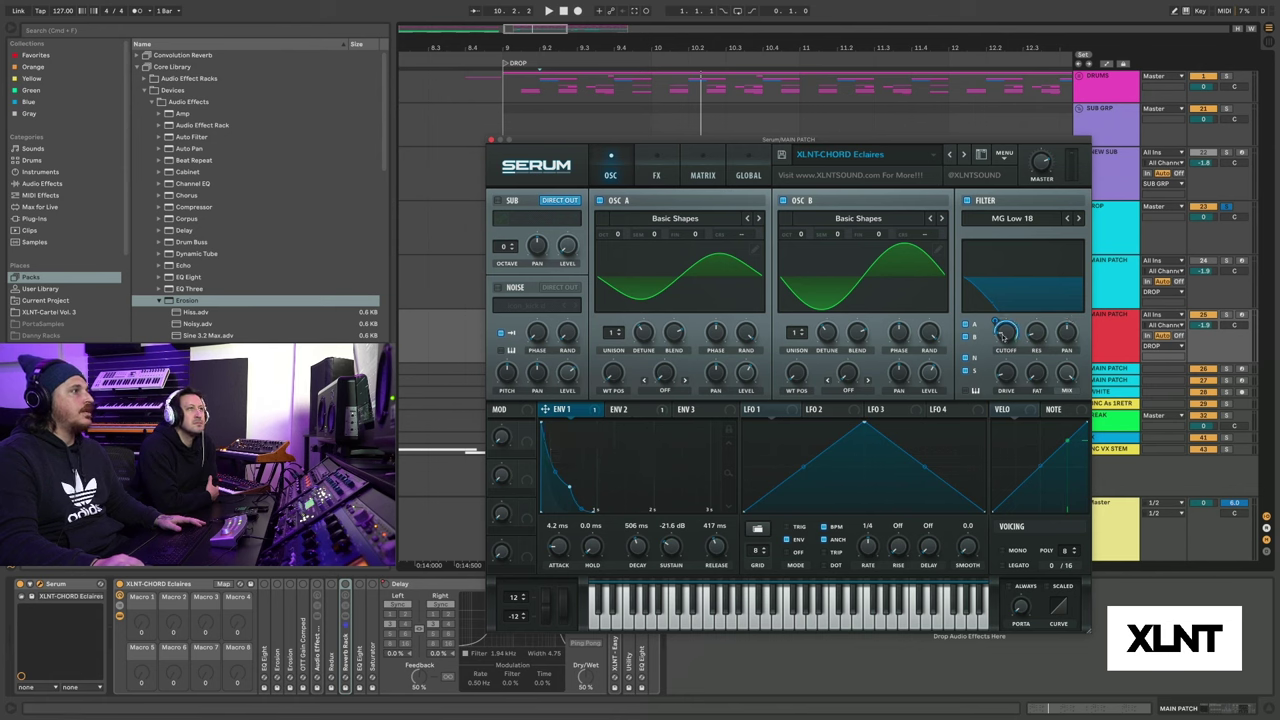
{"action": "left_click_drag", "start_coordinate": [995, 321], "coordinate": [995, 321]}
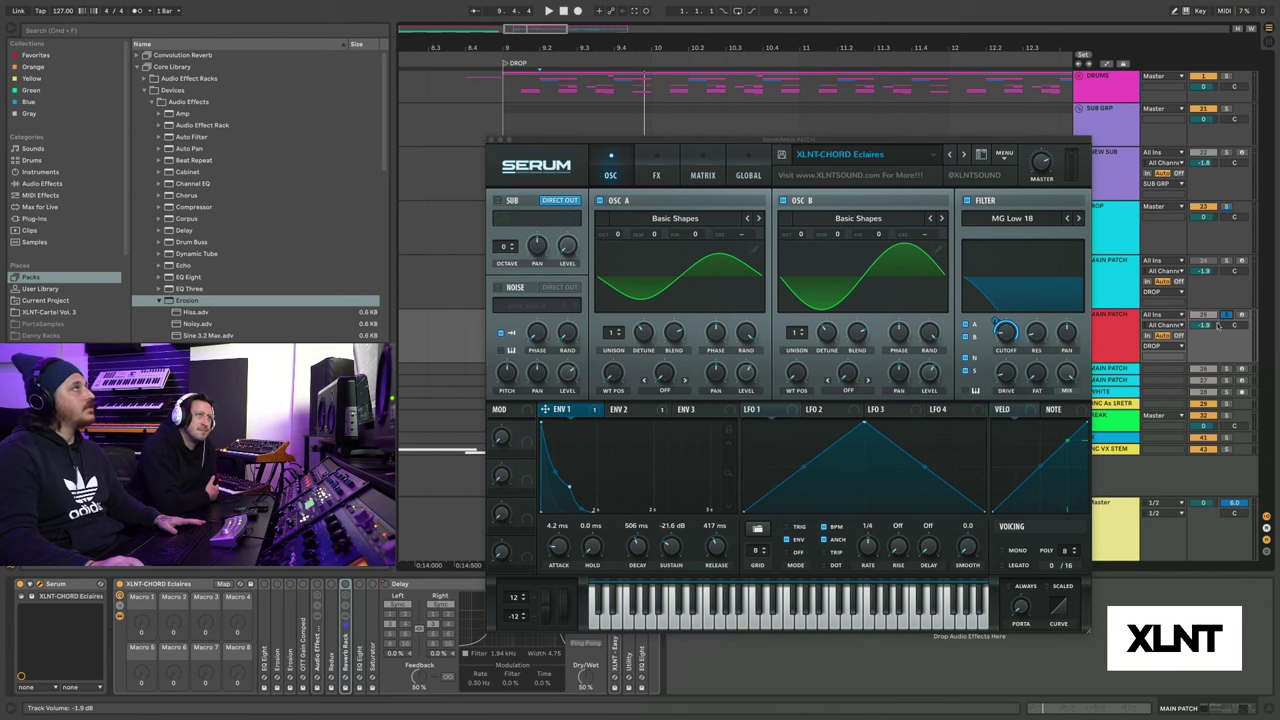
{"action": "key", "text": "space"}
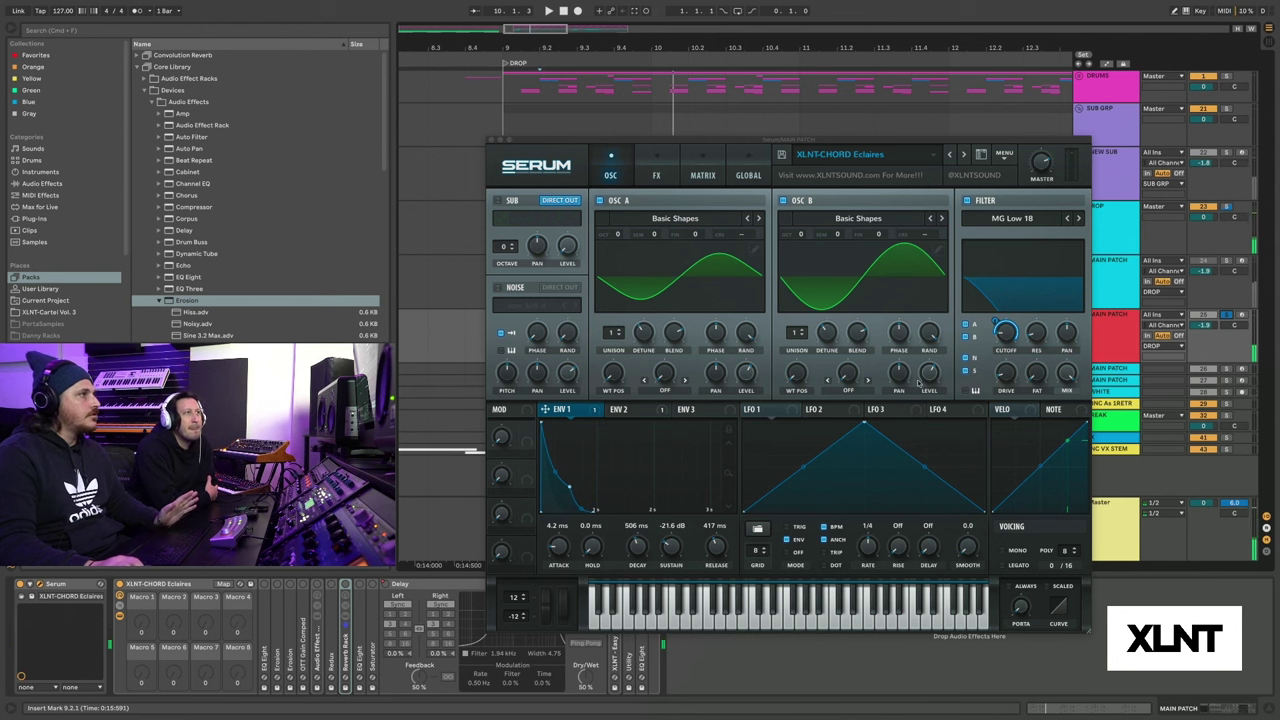
Bring up Serum's FX page showing the Filter and Chorus.
{"action": "left_click", "coordinate": [656, 170]}
{"action": "left_click", "coordinate": [610, 170]}
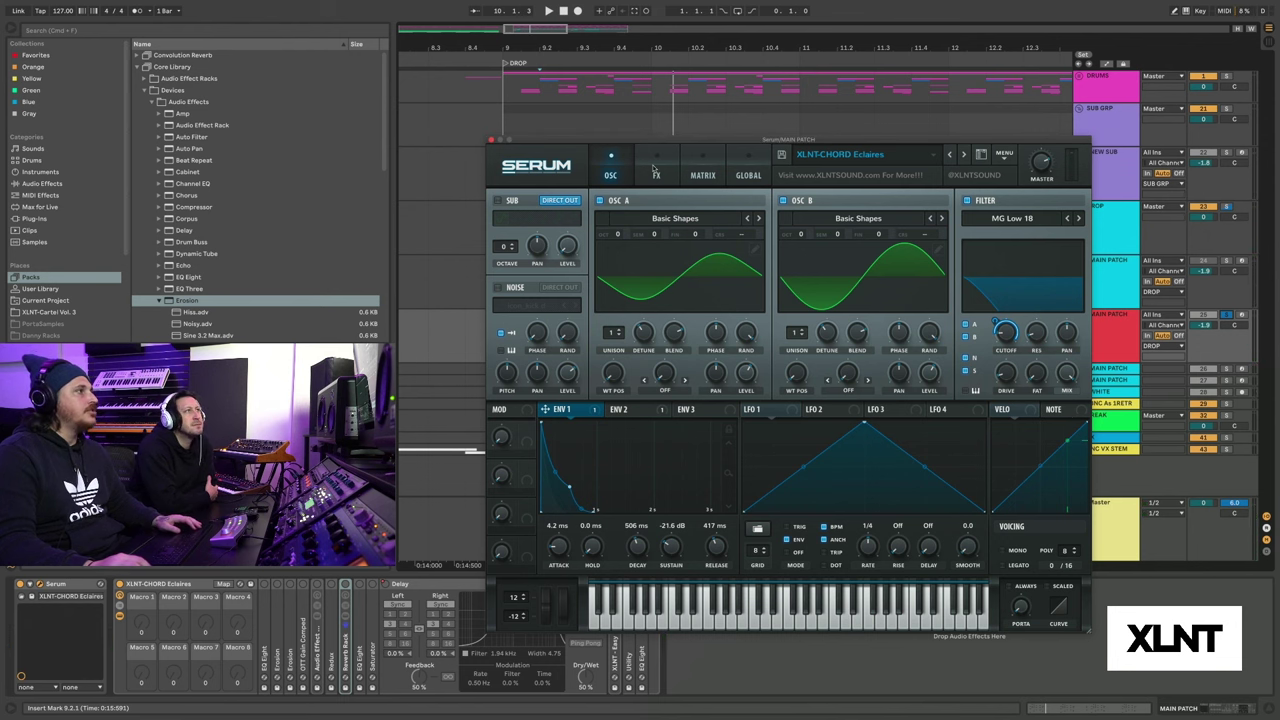
{"action": "left_click", "coordinate": [654, 170]}
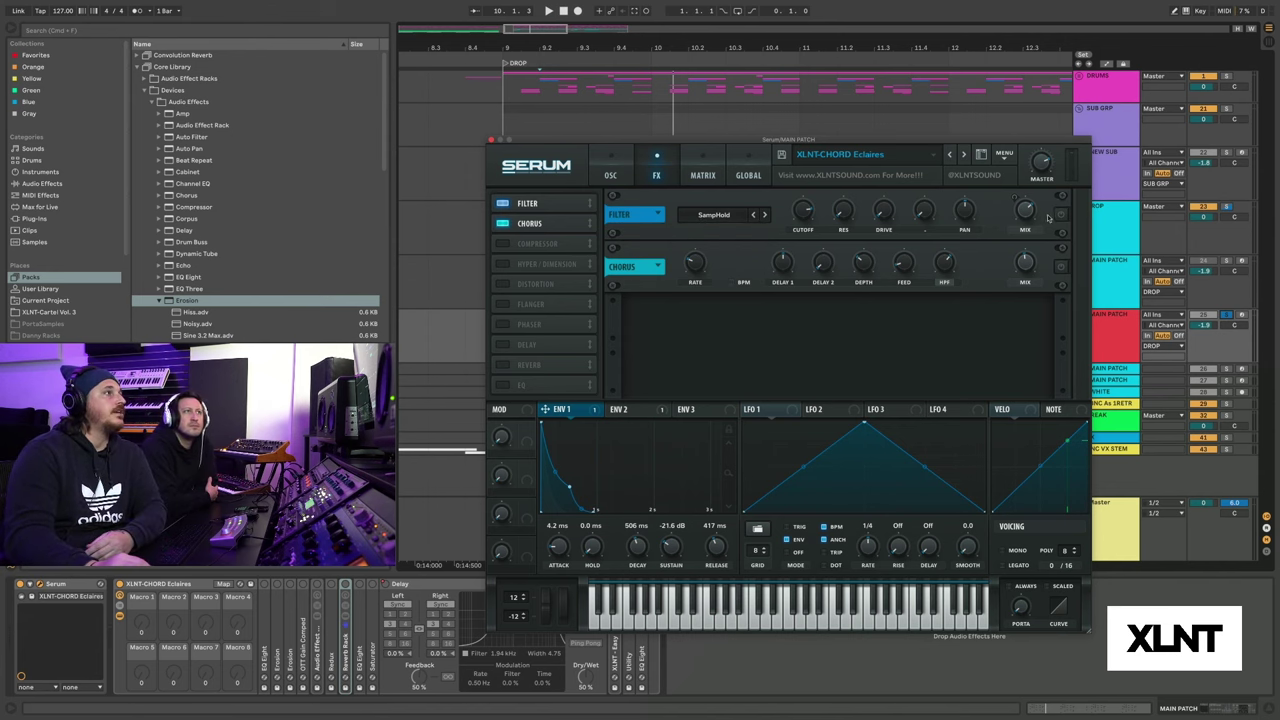
Check the FX filter type list and keep SampHold.
{"action": "left_click", "coordinate": [714, 214]}
{"action": "mouse_move", "coordinate": [728, 252]}
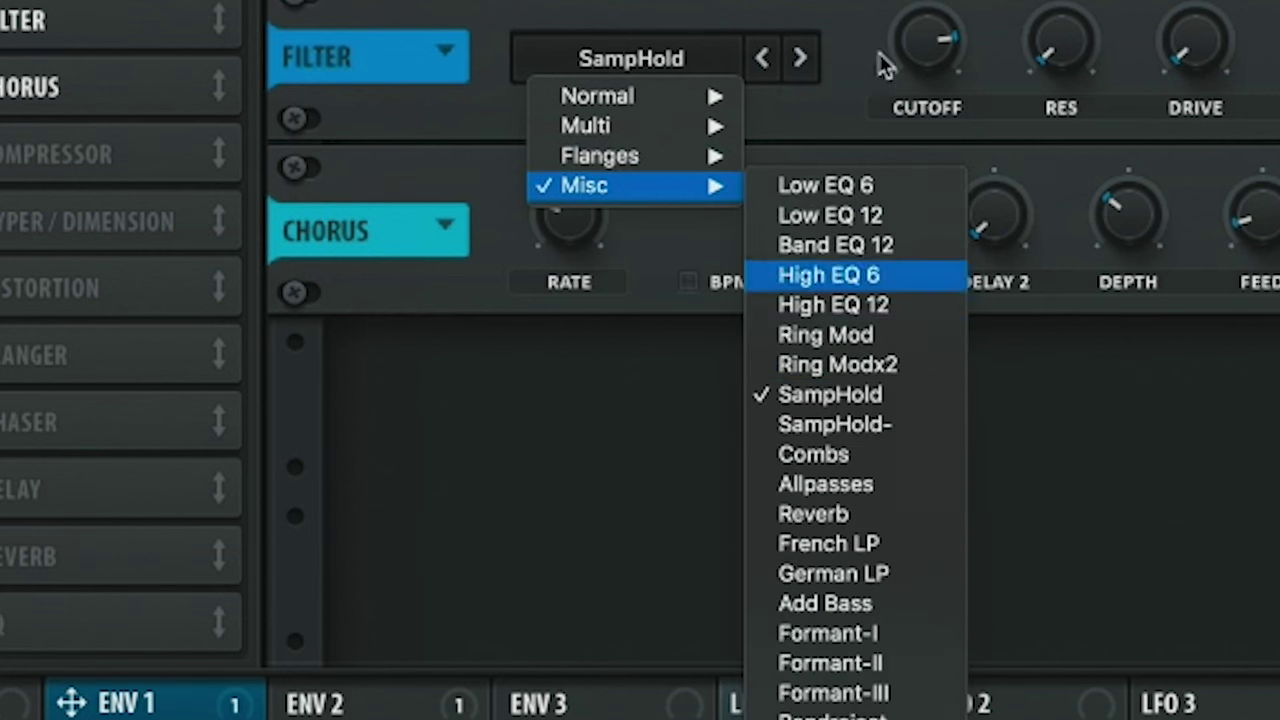
{"action": "left_click", "coordinate": [884, 65]}
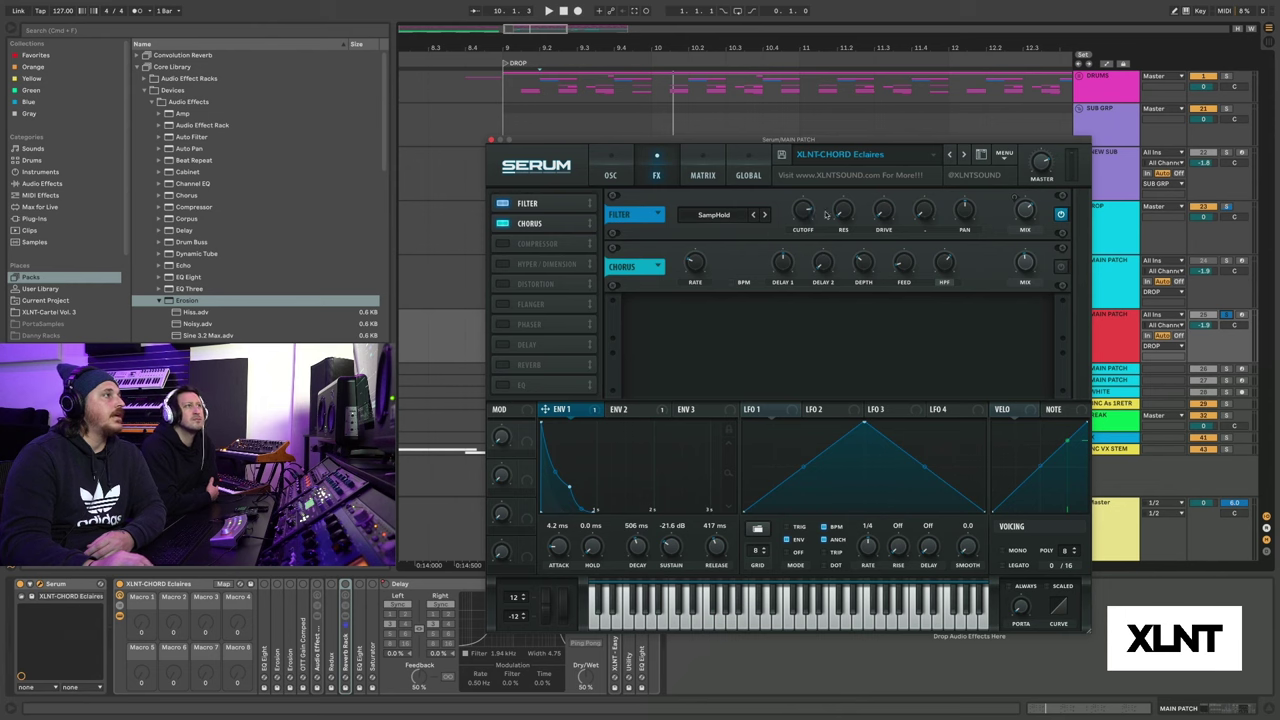
{"action": "mouse_move", "coordinate": [1022, 216]}
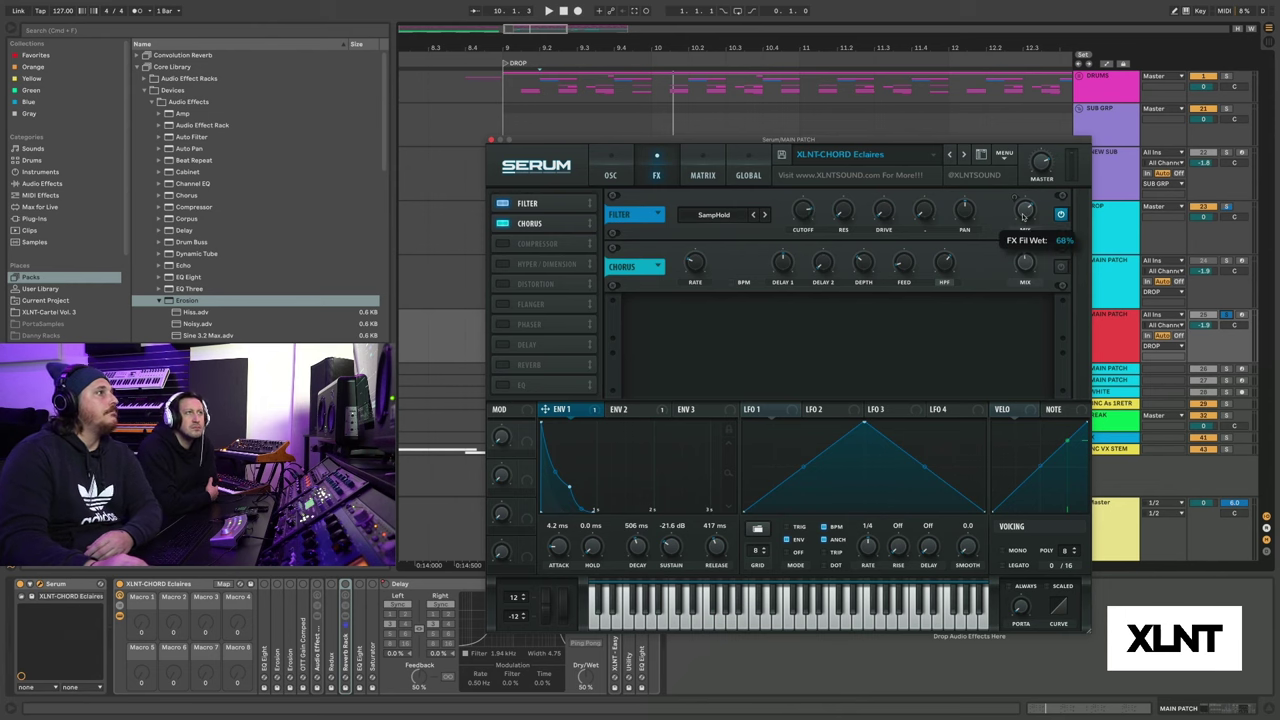
Assign Serum's ENV 2 to the SampHold filter's Mix knob and audition the chords.
{"action": "left_click", "coordinate": [626, 409]}
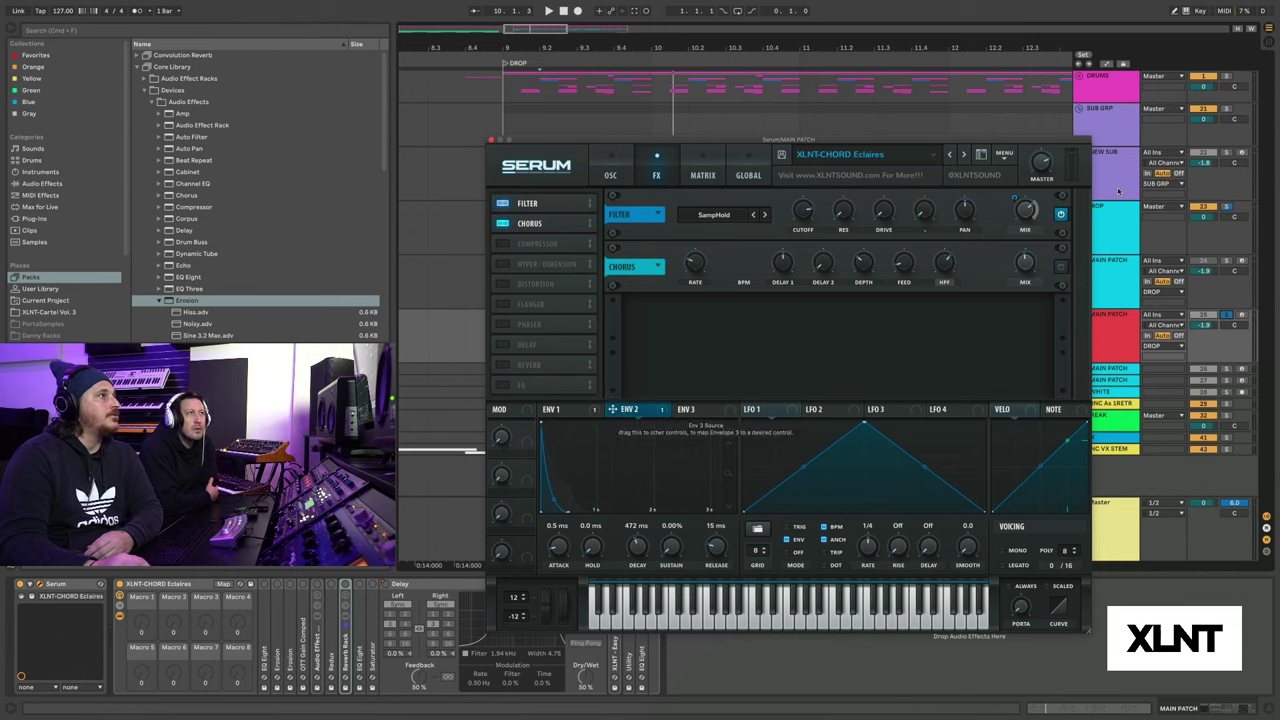
{"action": "left_click_drag", "start_coordinate": [1022, 201], "coordinate": [1017, 197]}
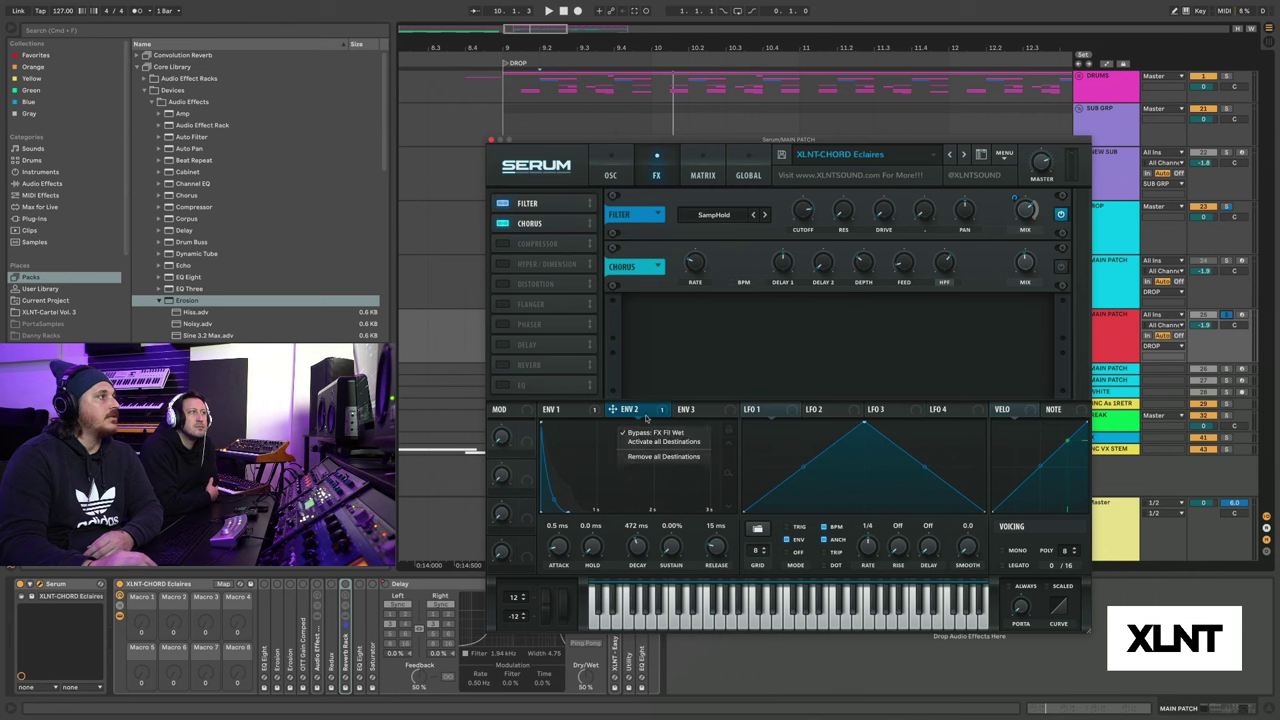
{"action": "key", "text": "space"}
{"action": "key", "text": "space"}
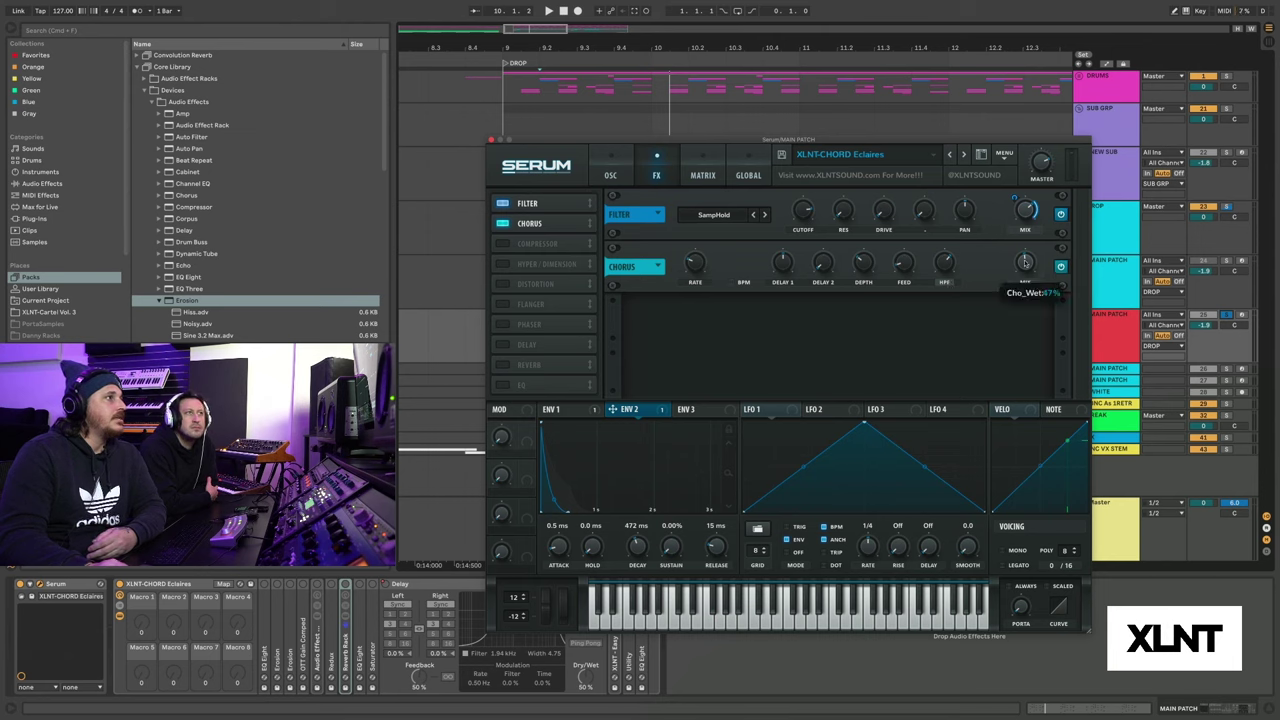
{"action": "key", "text": "space"}
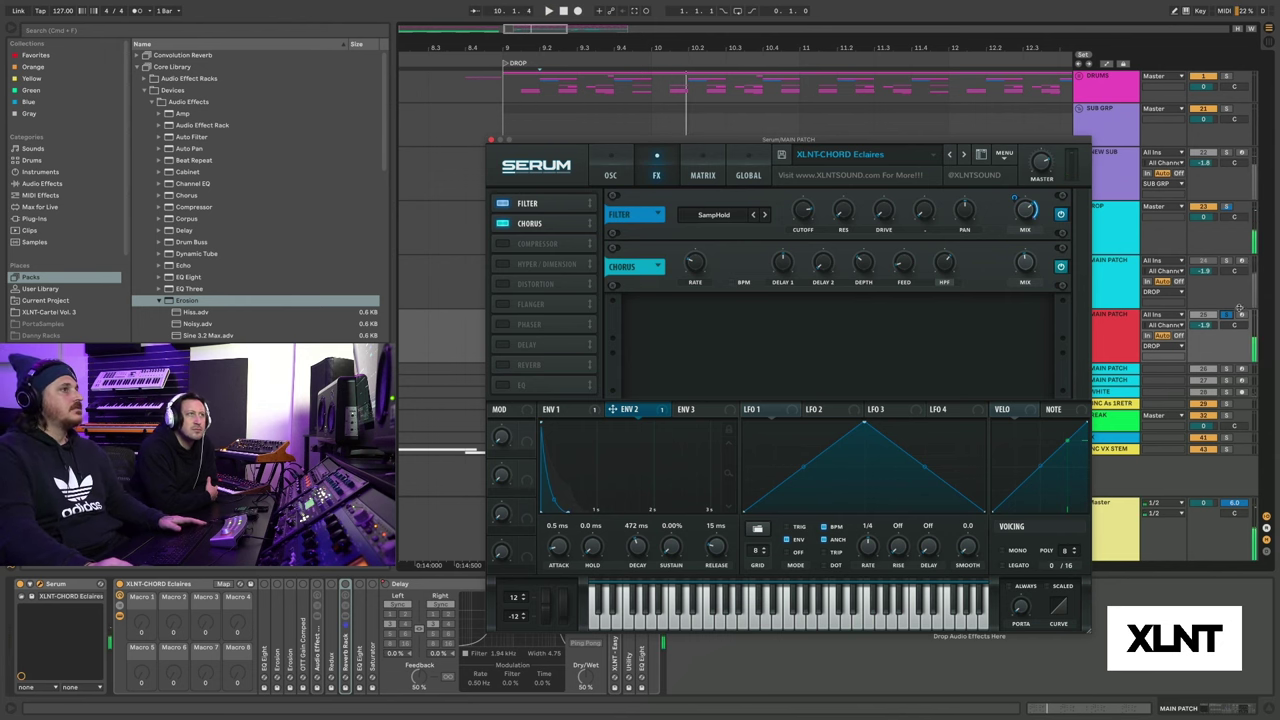
{"action": "left_click", "coordinate": [1224, 315]}
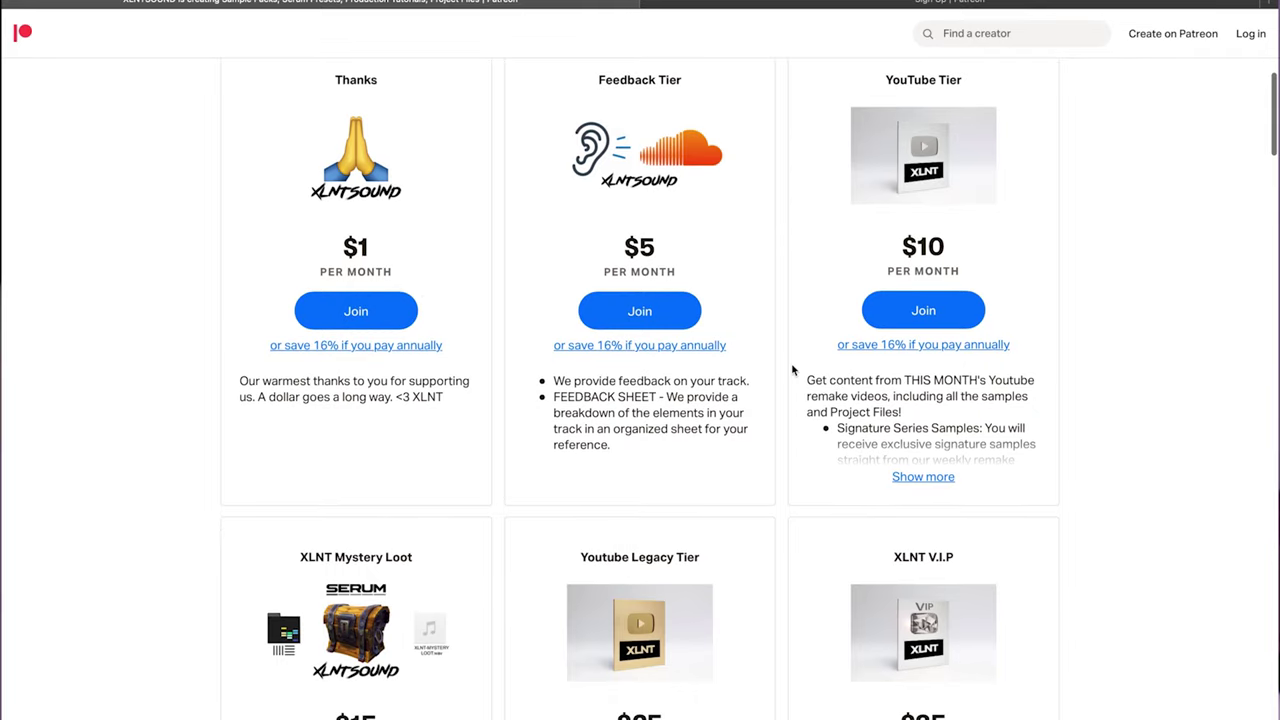
{"action": "scroll", "coordinate": [792, 370], "scroll_direction": "down", "scroll_amount": 5}
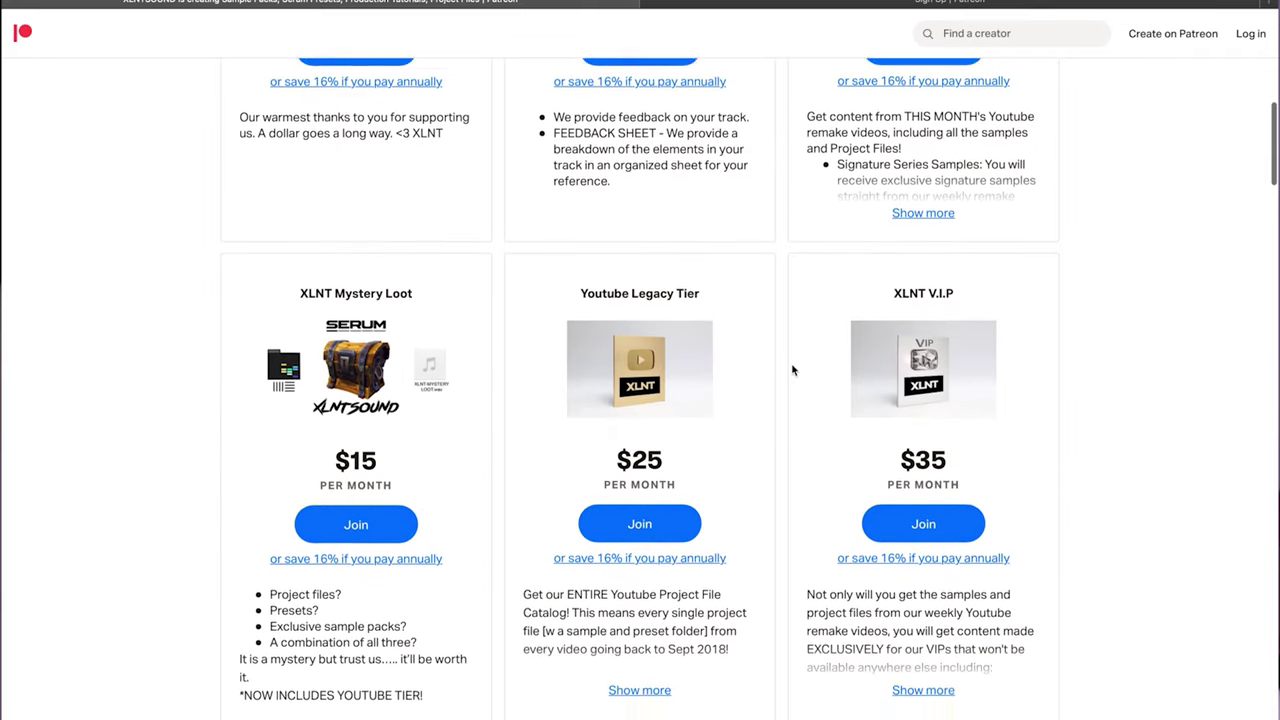
{"action": "scroll", "coordinate": [792, 370], "scroll_direction": "down", "scroll_amount": 1}
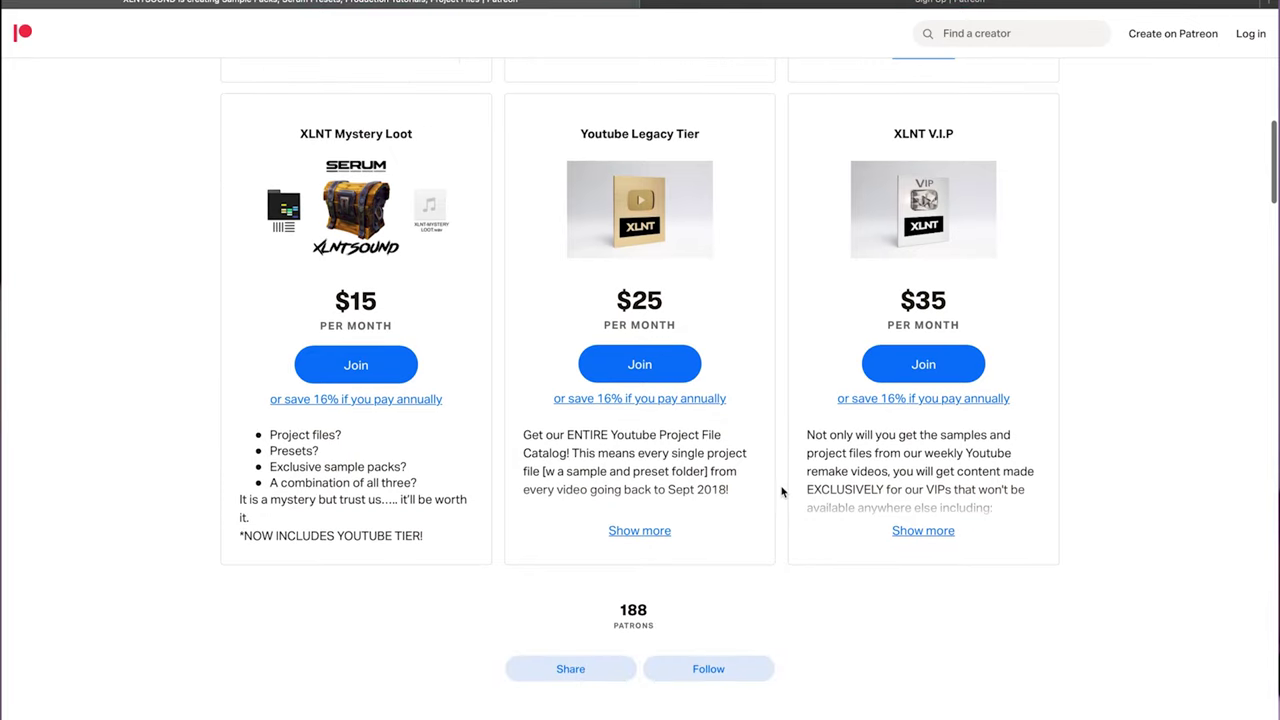
{"action": "scroll", "coordinate": [633, 502], "scroll_direction": "up", "scroll_amount": 1}
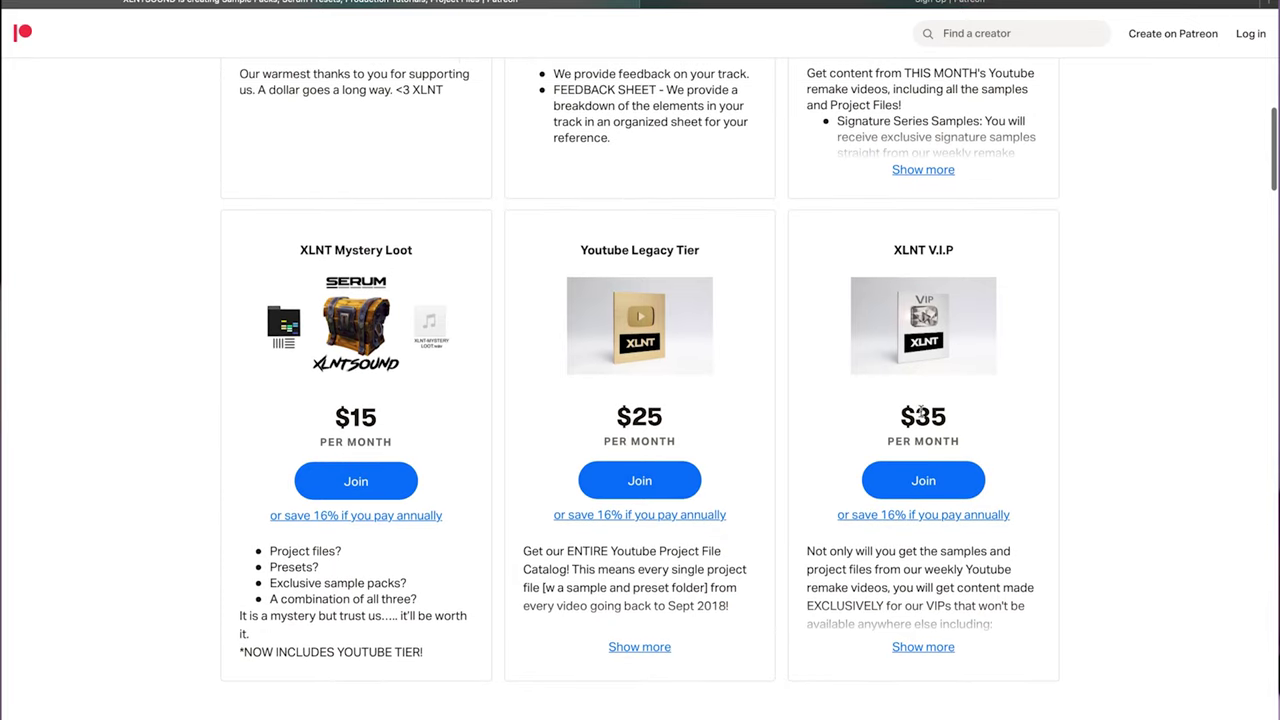
Expand the Youtube Legacy Tier folder and then the 05. May - VIP folder.
{"action": "key", "text": "Right"}
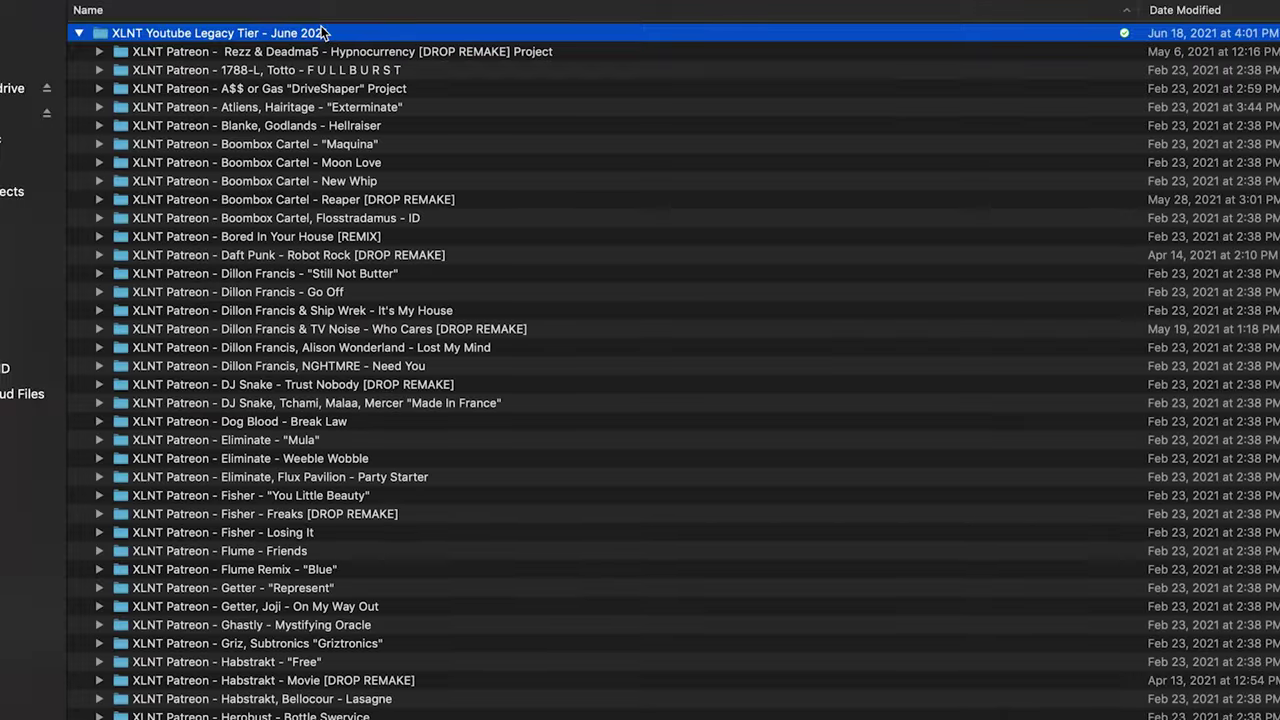
{"action": "scroll", "coordinate": [358, 263], "scroll_direction": "down", "scroll_amount": 10}
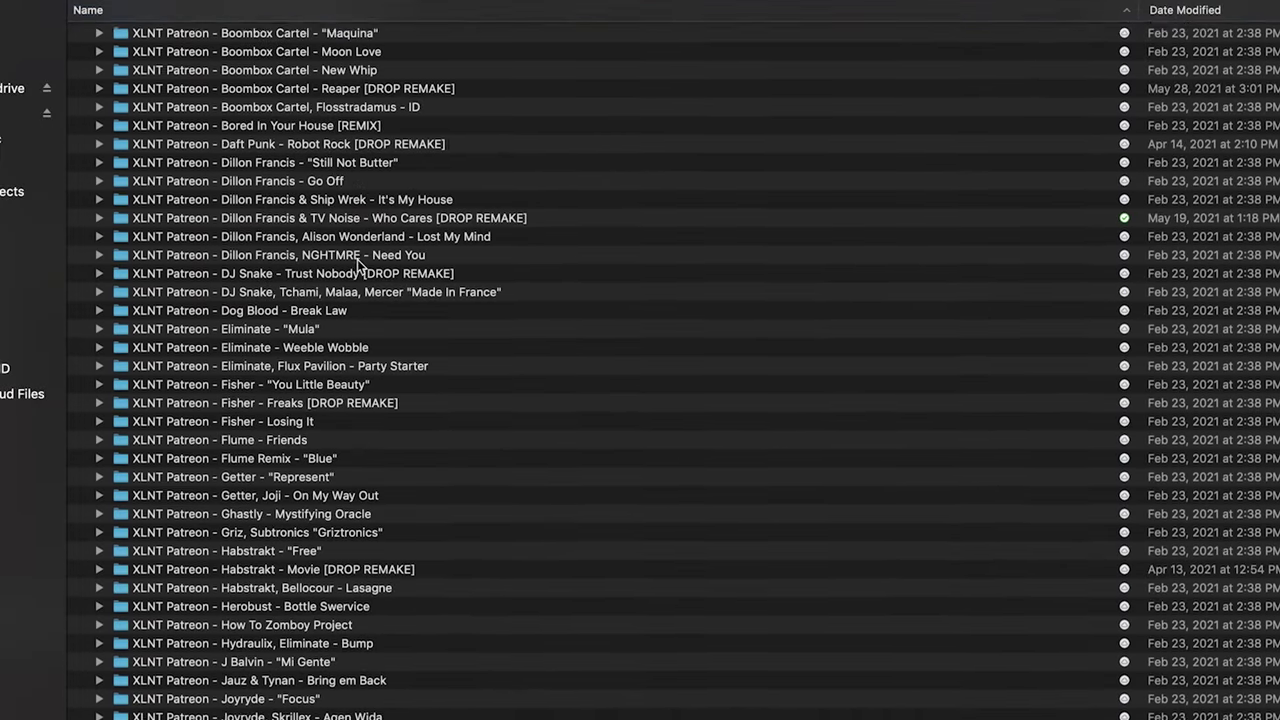
{"action": "scroll", "coordinate": [357, 263], "scroll_direction": "down", "scroll_amount": 15}
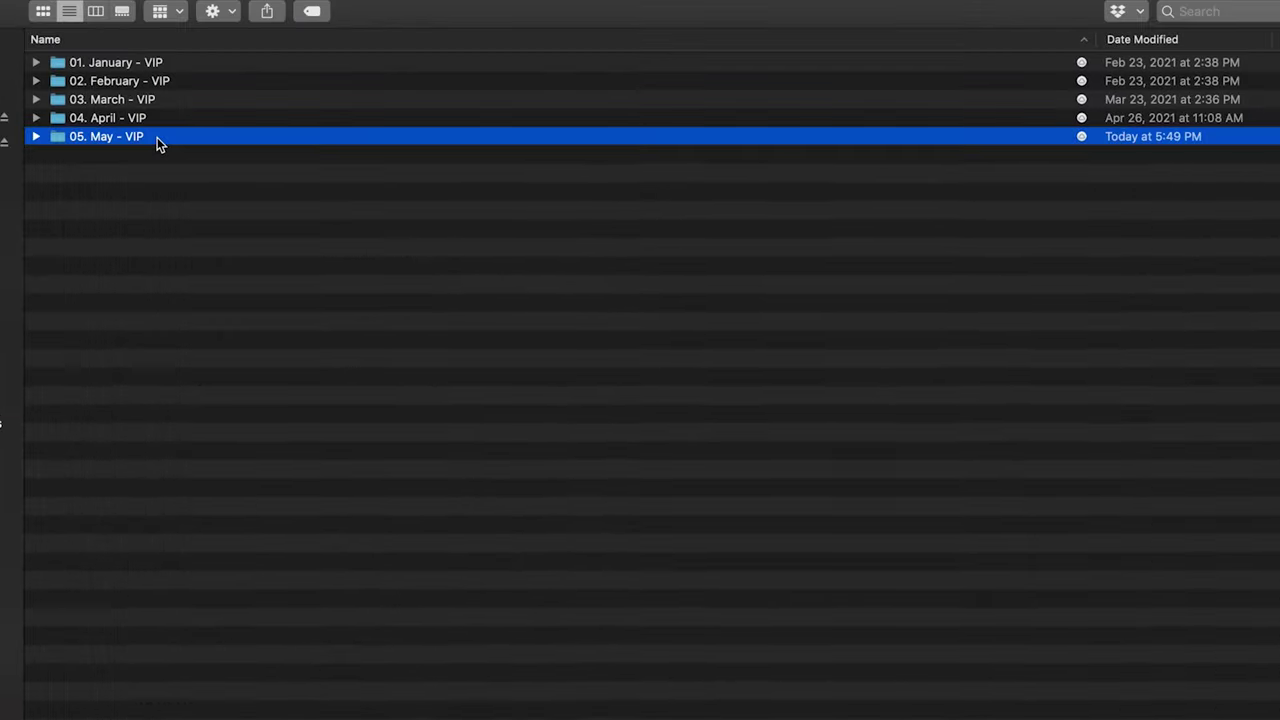
{"action": "key", "text": "Right"}
Step through the Presets, Racks and Samples subfolders, previewing each one's contents.
{"action": "key", "text": "Down"}
{"action": "key", "text": "Right"}
{"action": "key", "text": "Left"}
{"action": "key", "text": "Down"}
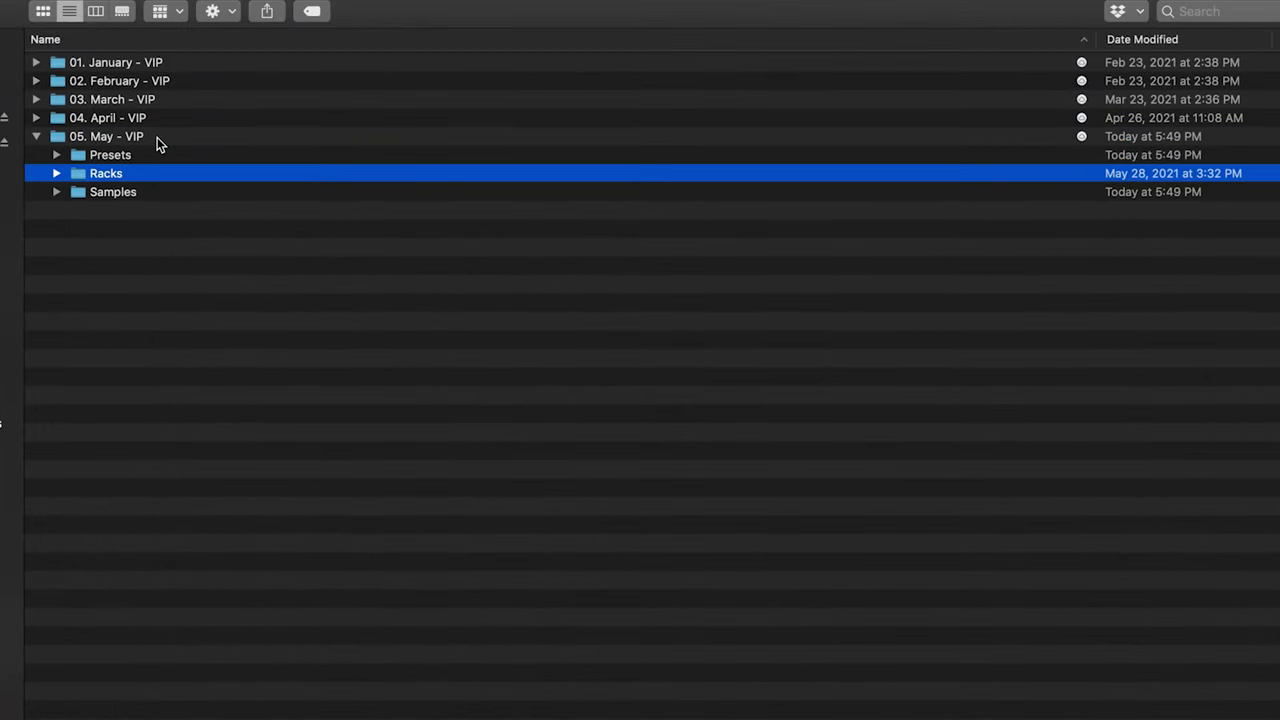
{"action": "key", "text": "Right"}
{"action": "key", "text": "Left"}
{"action": "key", "text": "Down"}
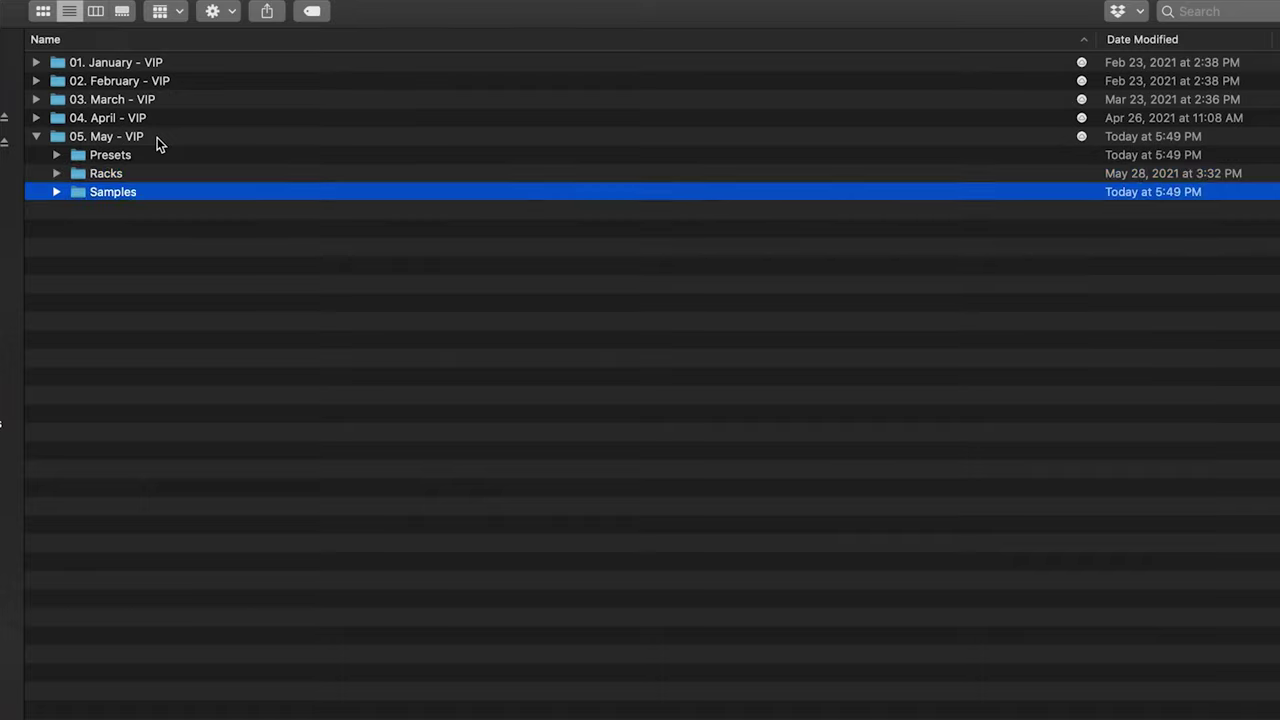
{"action": "key", "text": "Right"}
{"action": "key", "text": "Left"}
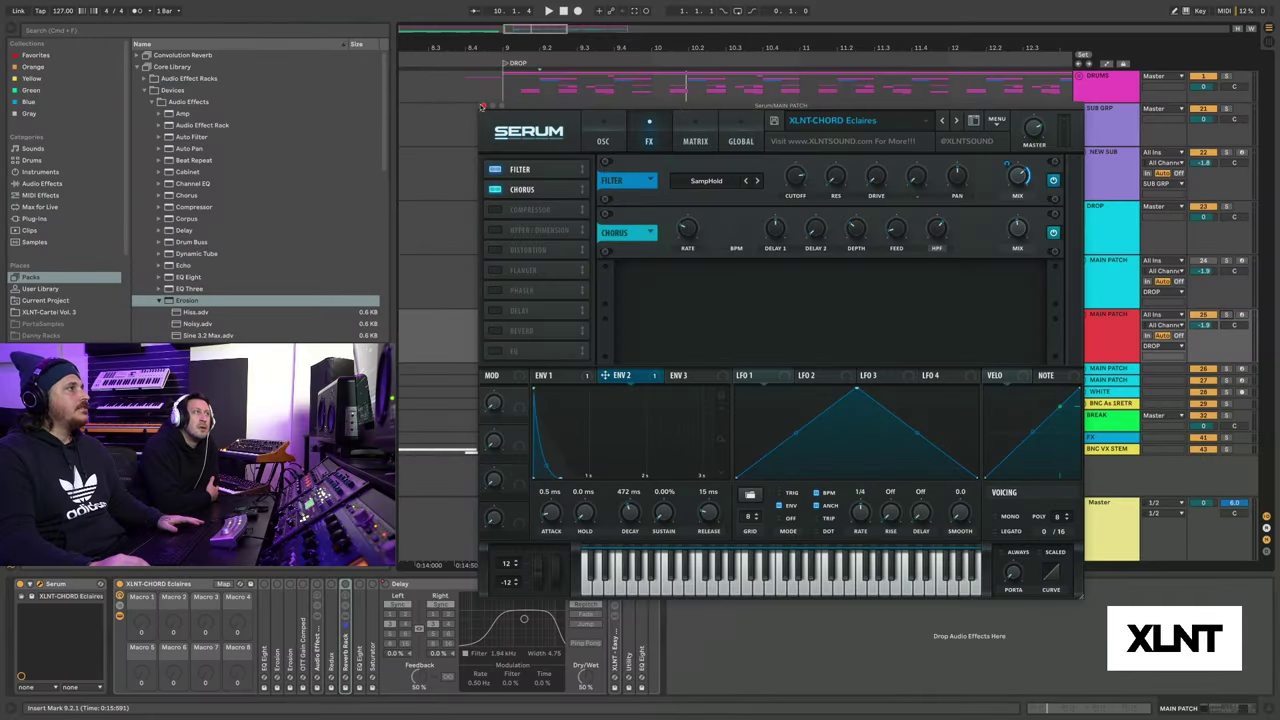
Close Serum, select the red MAIN PATCH clip and expand EQ Eight showing its 88.0 Hz low cut.
{"action": "left_click", "coordinate": [483, 111]}
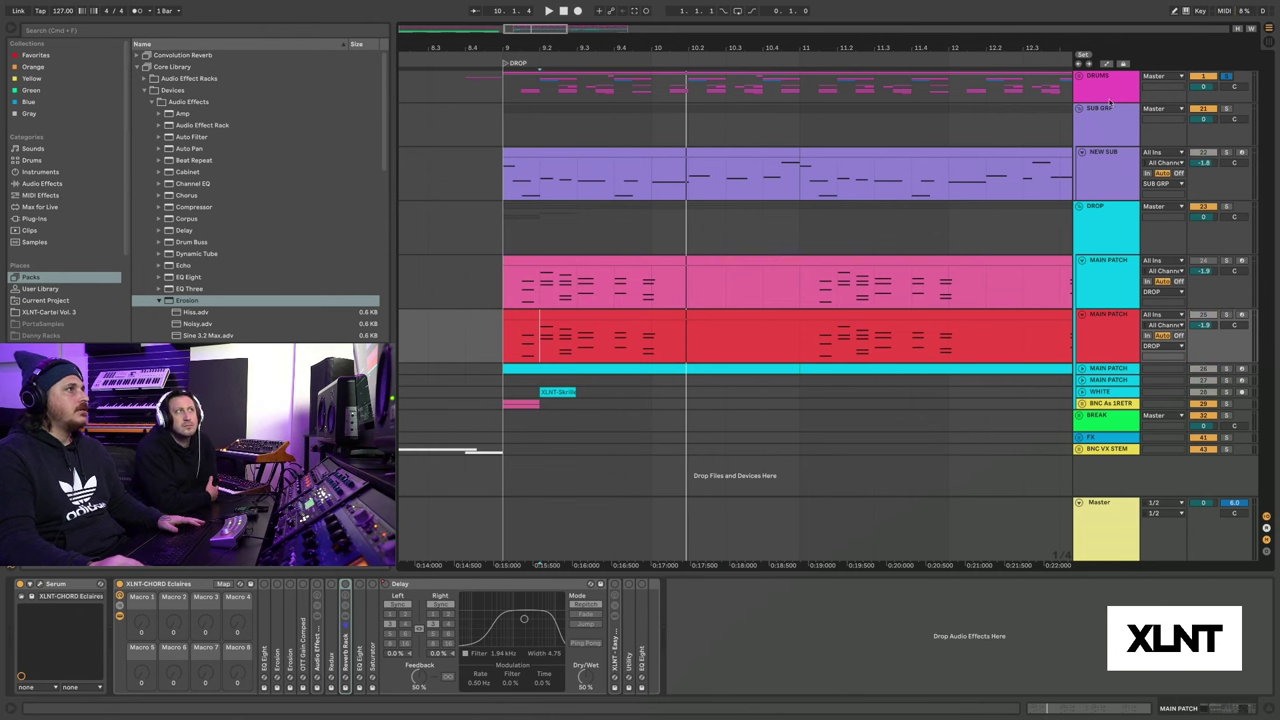
{"action": "left_click", "coordinate": [1079, 76]}
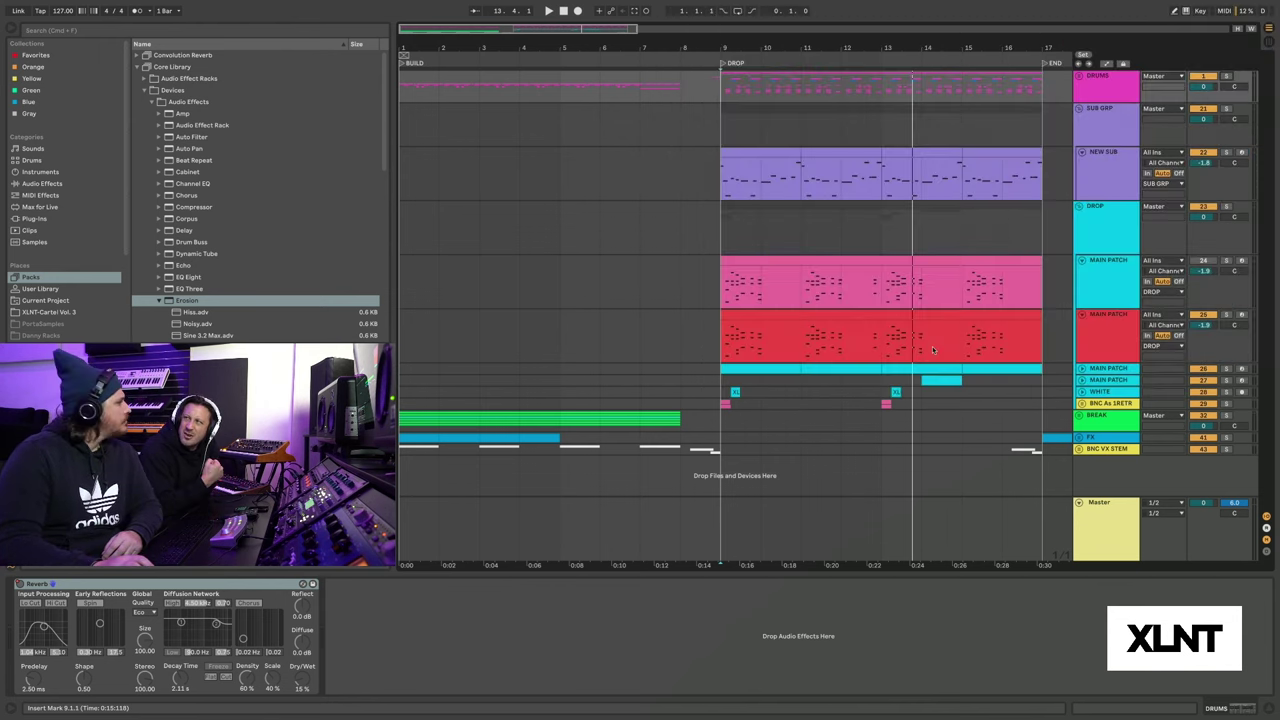
{"action": "left_click", "coordinate": [933, 349]}
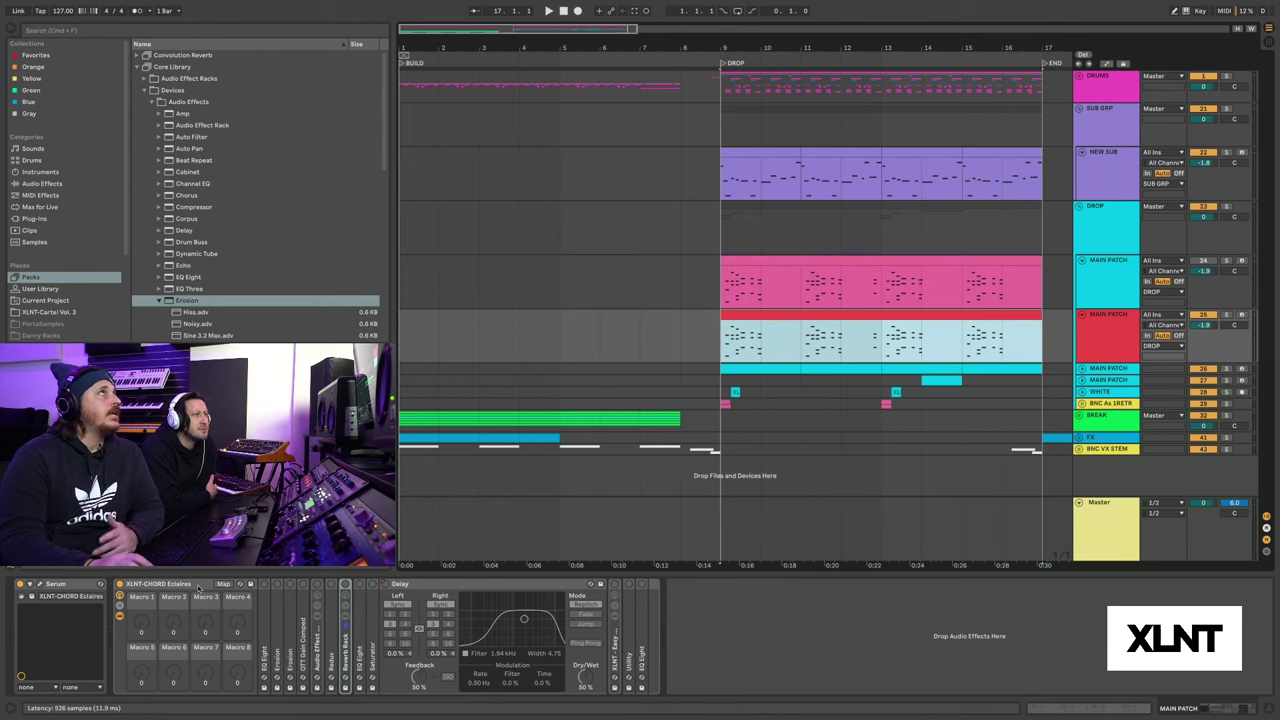
{"action": "double_click", "coordinate": [266, 605]}
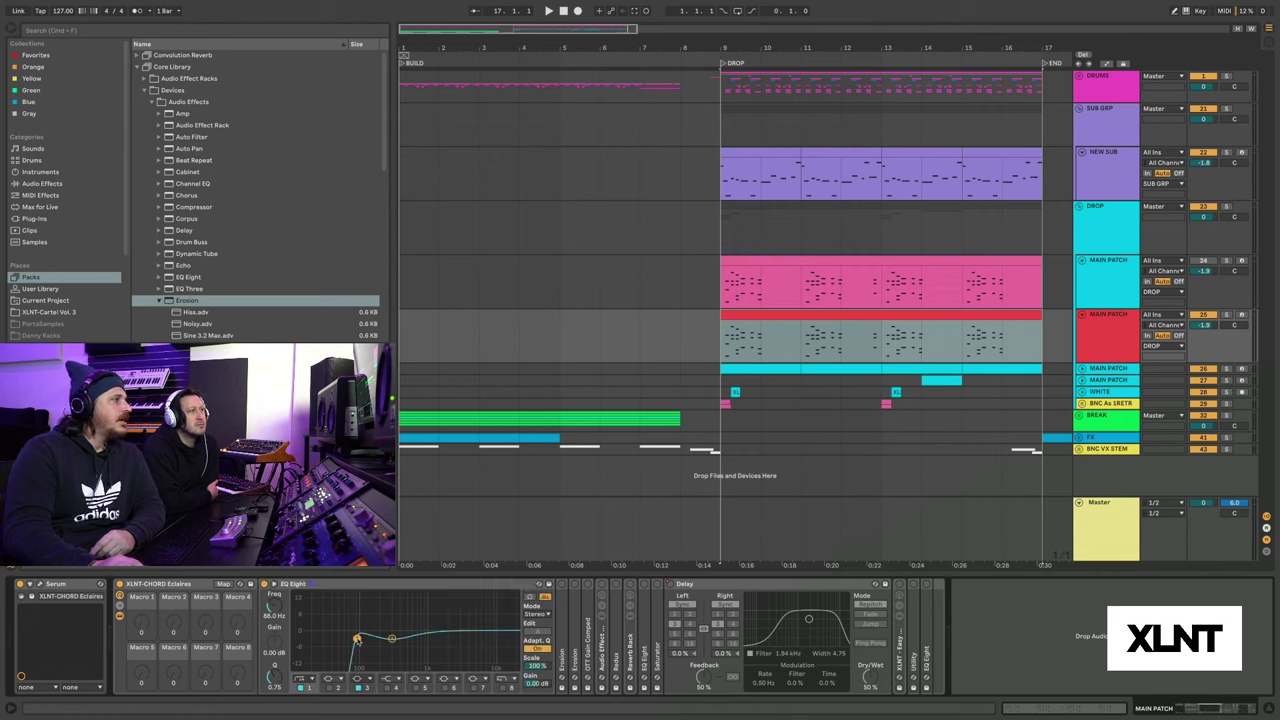
Audition EQ band 3's 3.35 dB cut at 297 Hz, then collapse EQ Eight and expand Erosion.
{"action": "left_click", "coordinate": [391, 639]}
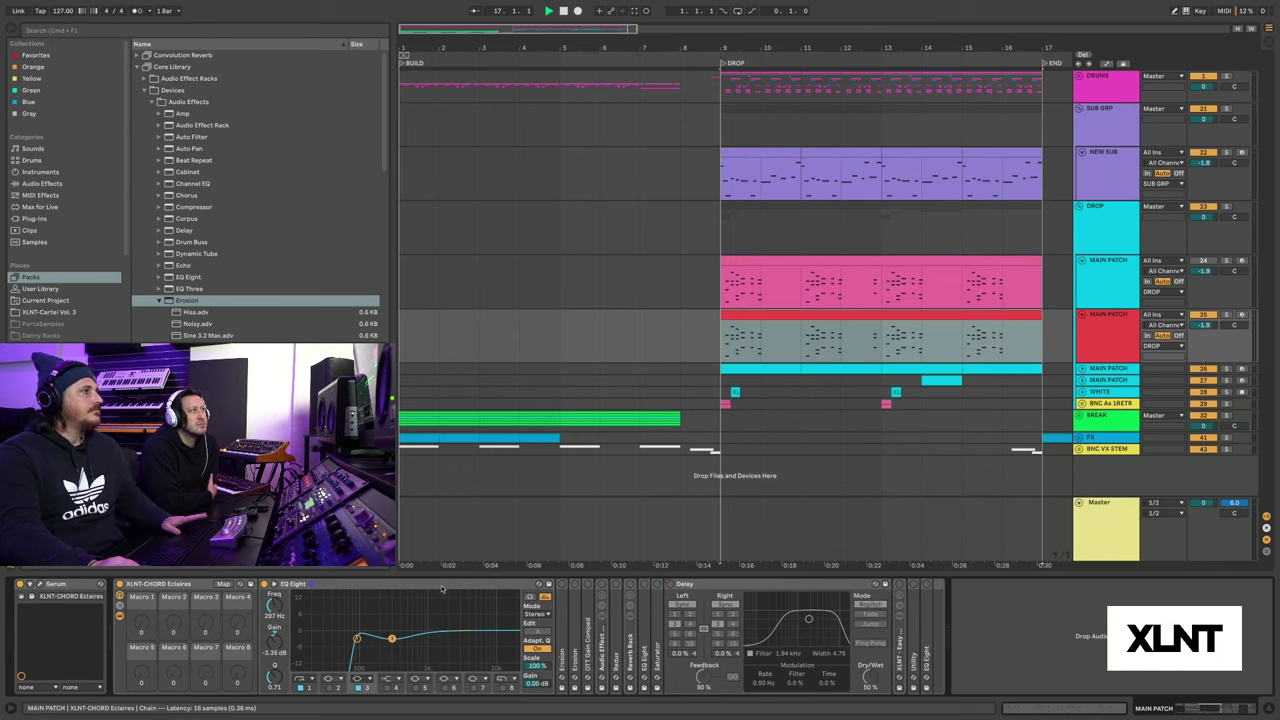
{"action": "key", "text": "space"}
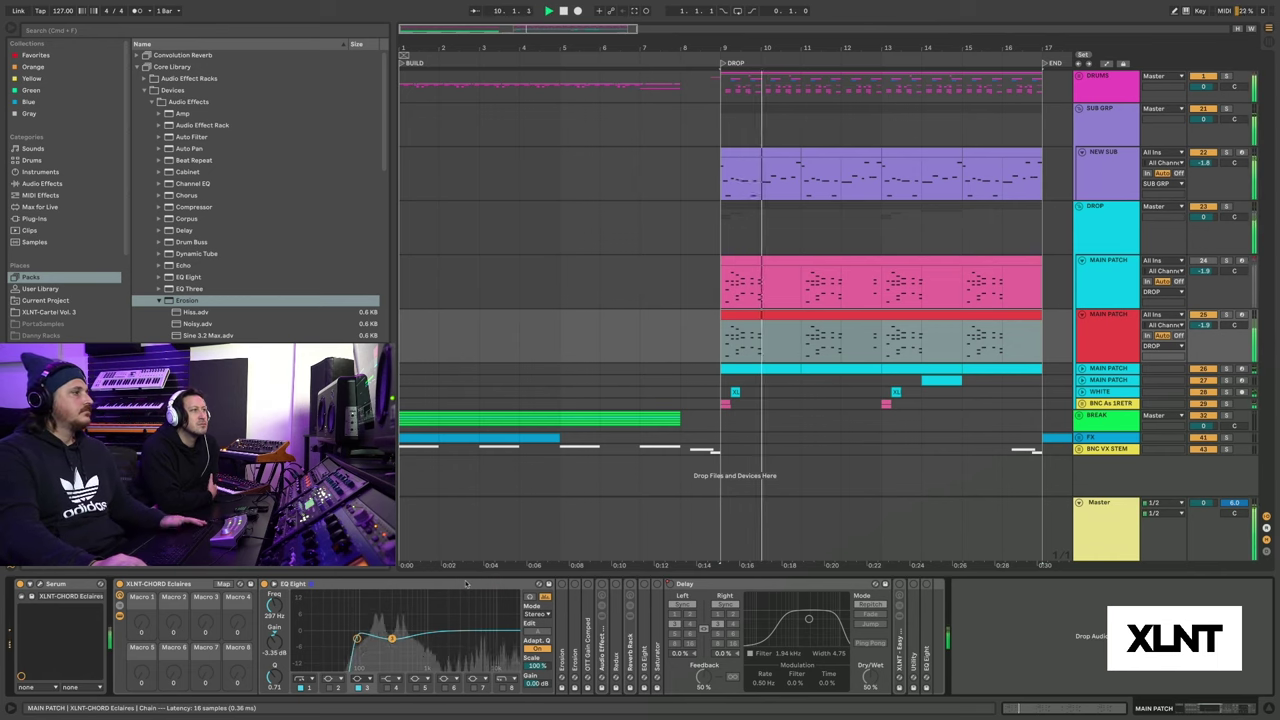
{"action": "key", "text": "space"}
{"action": "double_click", "coordinate": [466, 584]}
{"action": "double_click", "coordinate": [283, 626]}
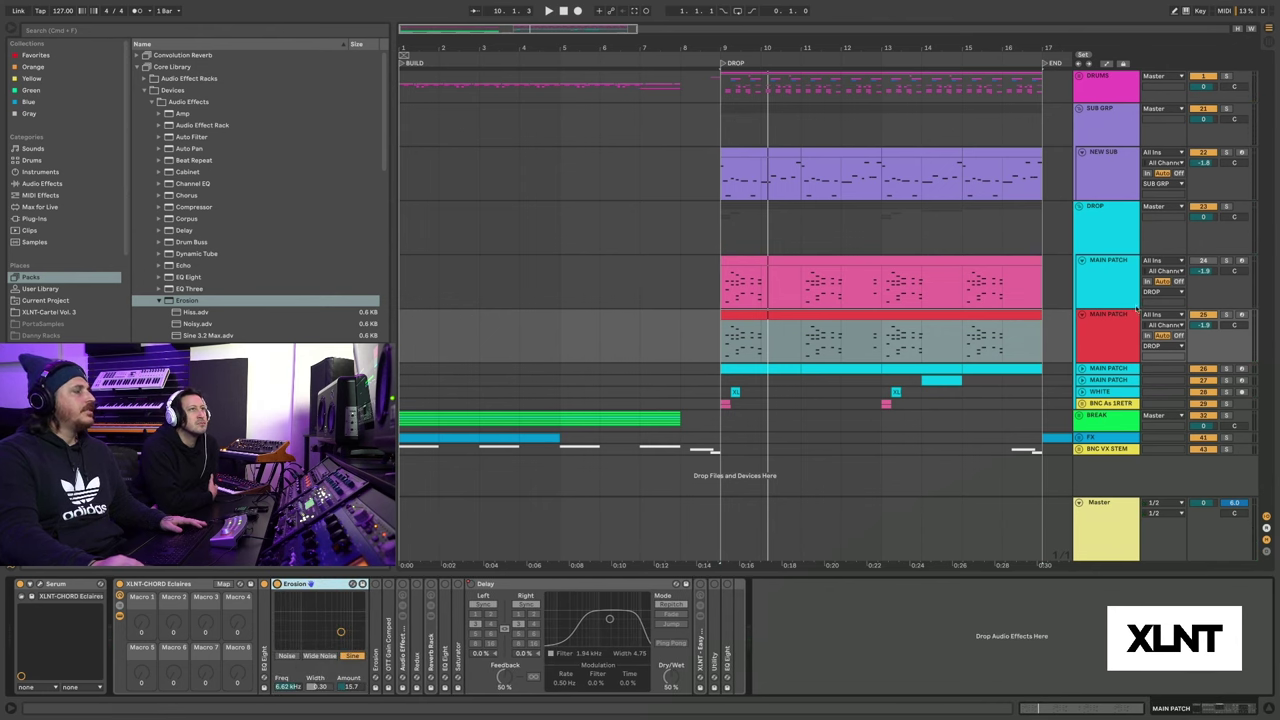
Zoom into the drop, solo the MAIN PATCH chord track and start playback.
{"action": "key", "text": "plus"}
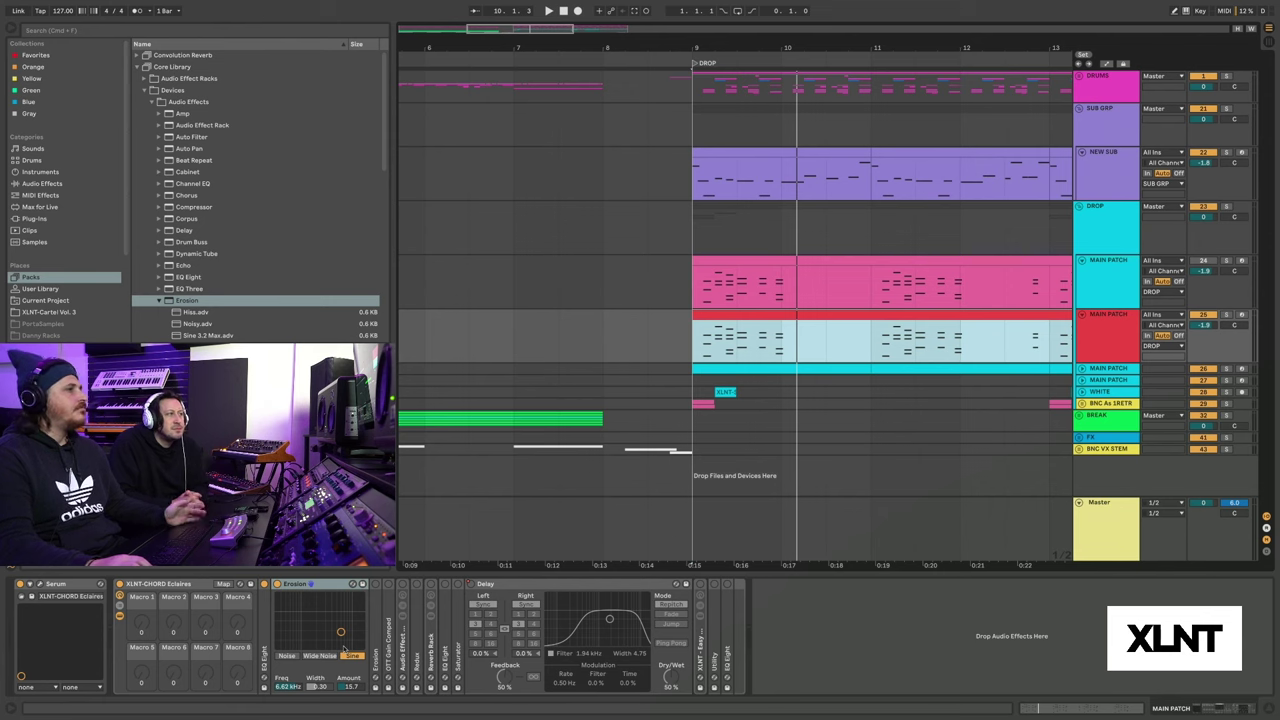
{"action": "left_click", "coordinate": [1224, 315]}
{"action": "key", "text": "space"}
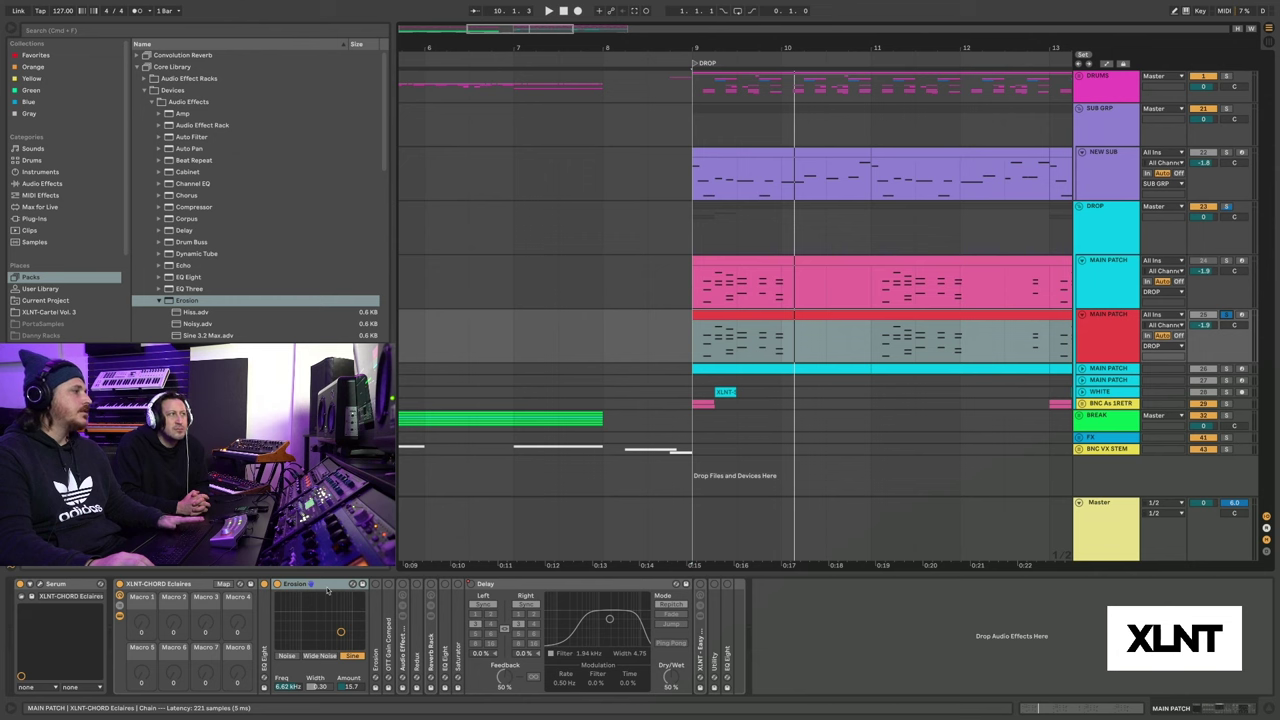
Compare the drop without Erosion, restore it, then collapse Erosion and expand OTT Gain Comped.
{"action": "key", "text": "Delete"}
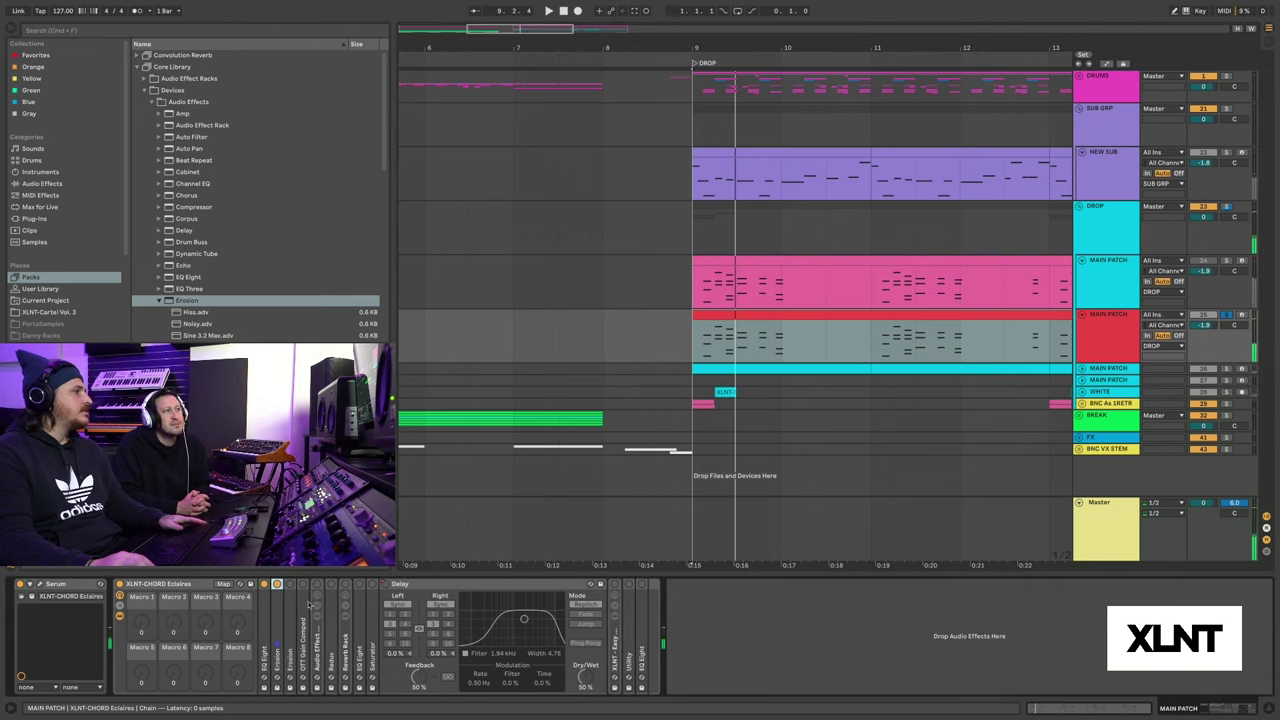
{"action": "key", "text": "ctrl+z"}
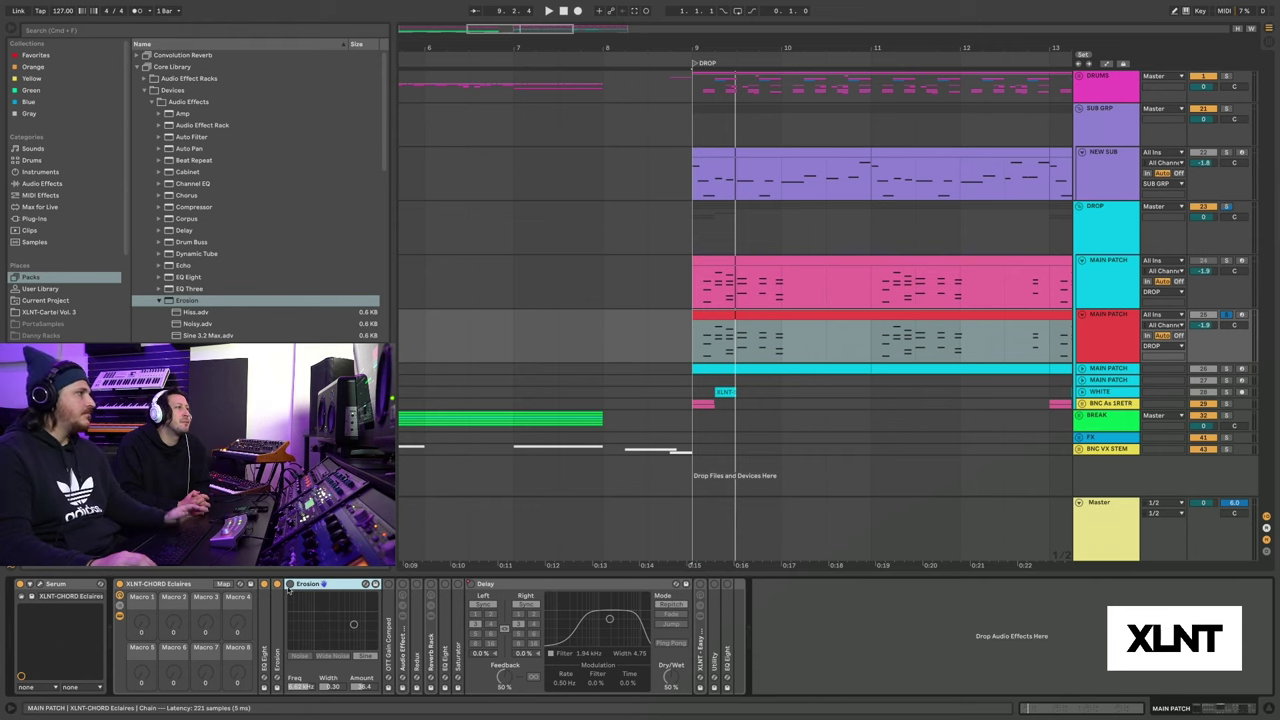
{"action": "key", "text": "space"}
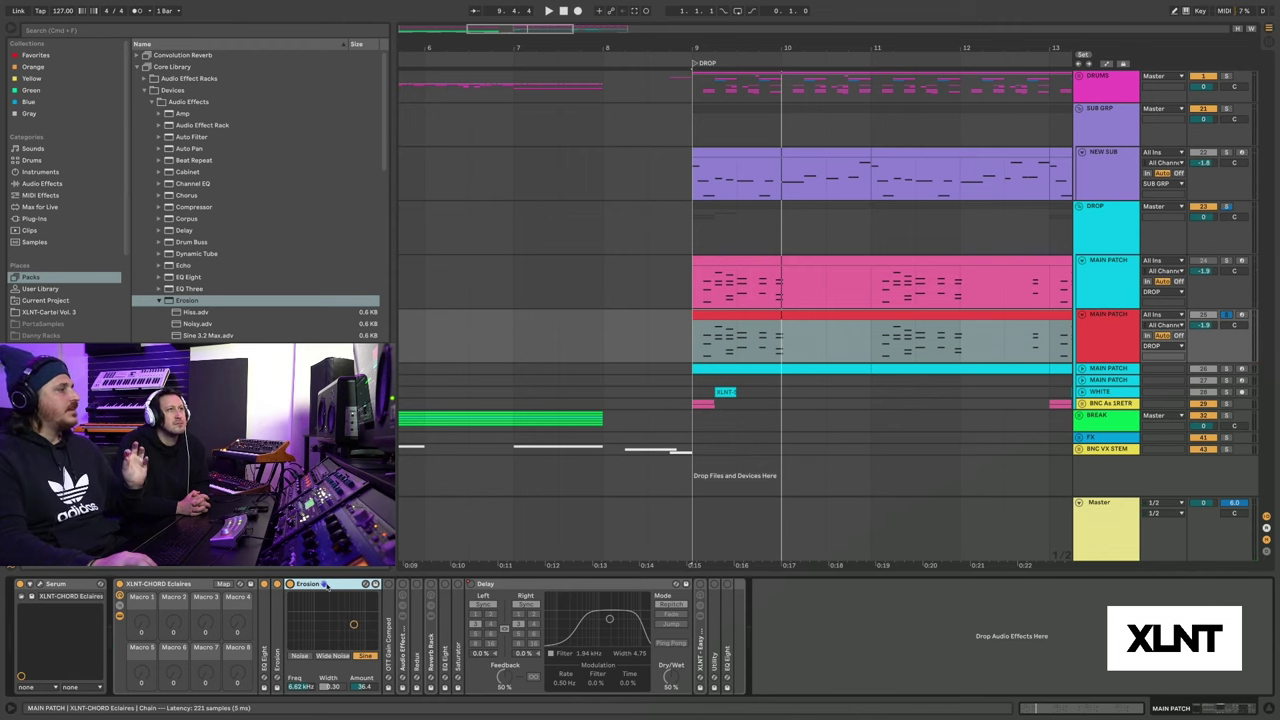
{"action": "double_click", "coordinate": [325, 585]}
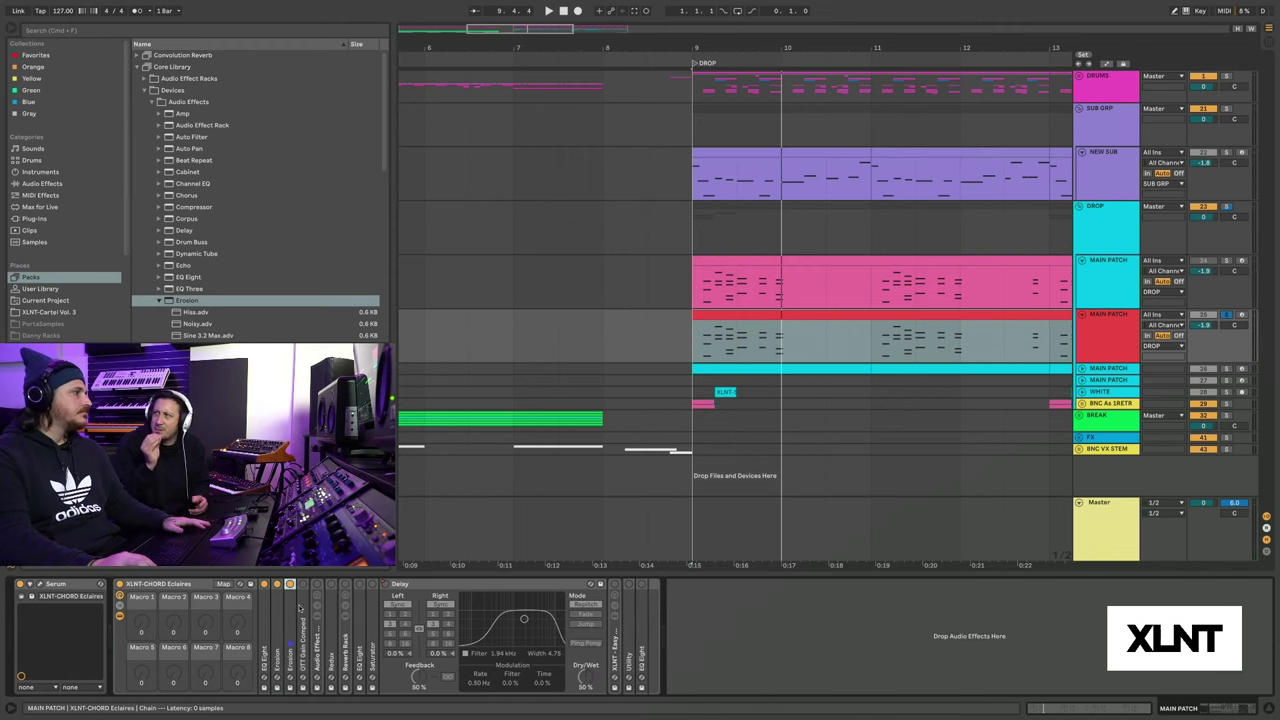
{"action": "double_click", "coordinate": [301, 606]}
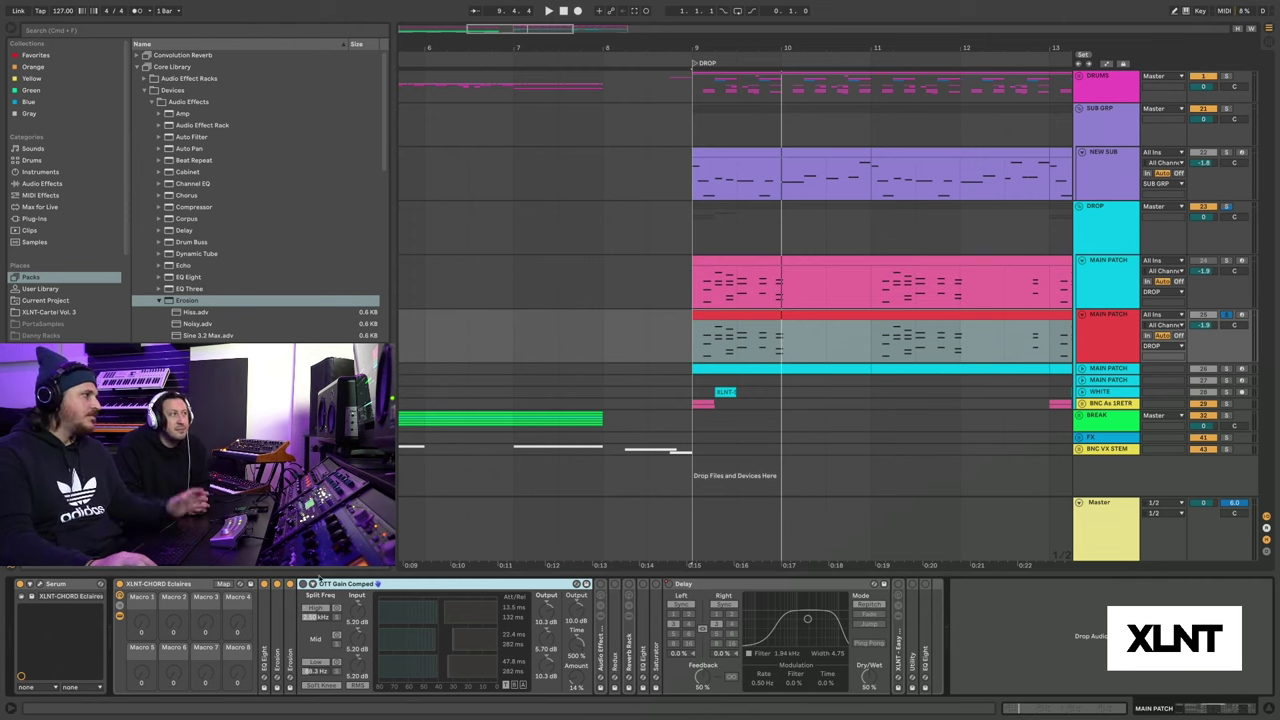
Enable OTT Gain Comped, audition the drop, then collapse OTT and expand the Audio Effect Rack.
{"action": "left_click", "coordinate": [303, 584]}
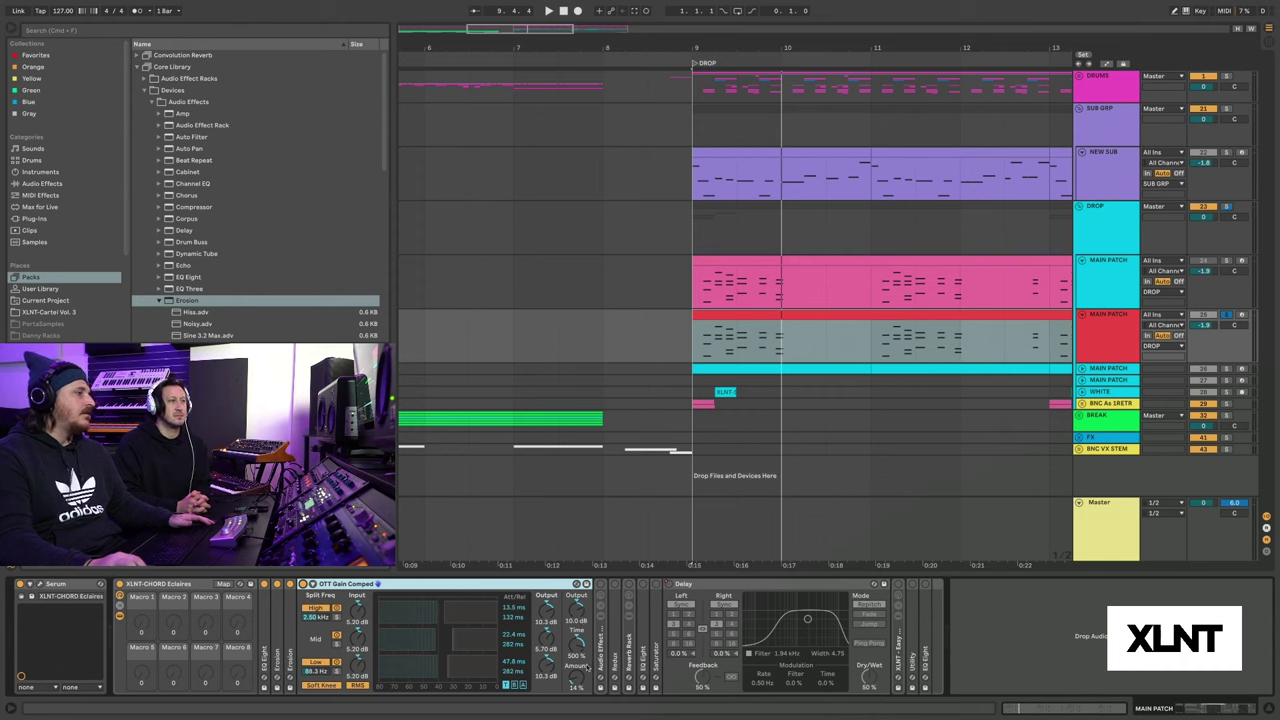
{"action": "key", "text": "space"}
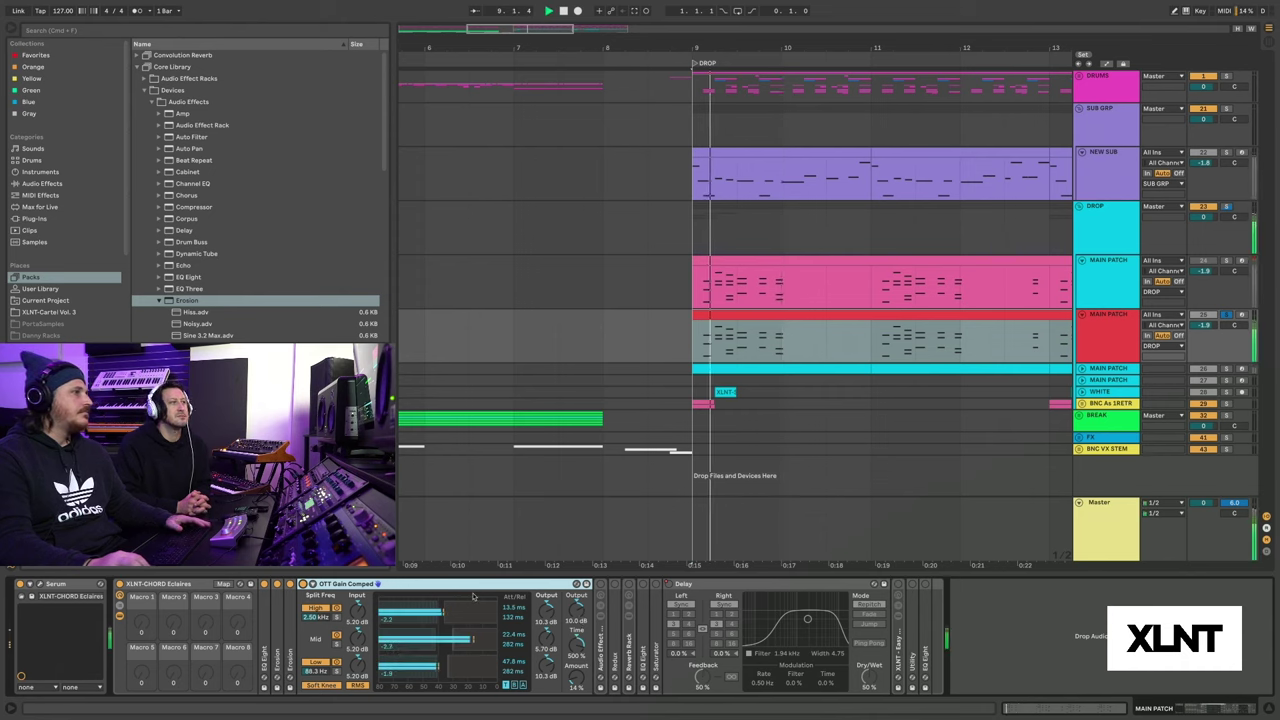
{"action": "double_click", "coordinate": [345, 584]}
{"action": "key", "text": "space"}
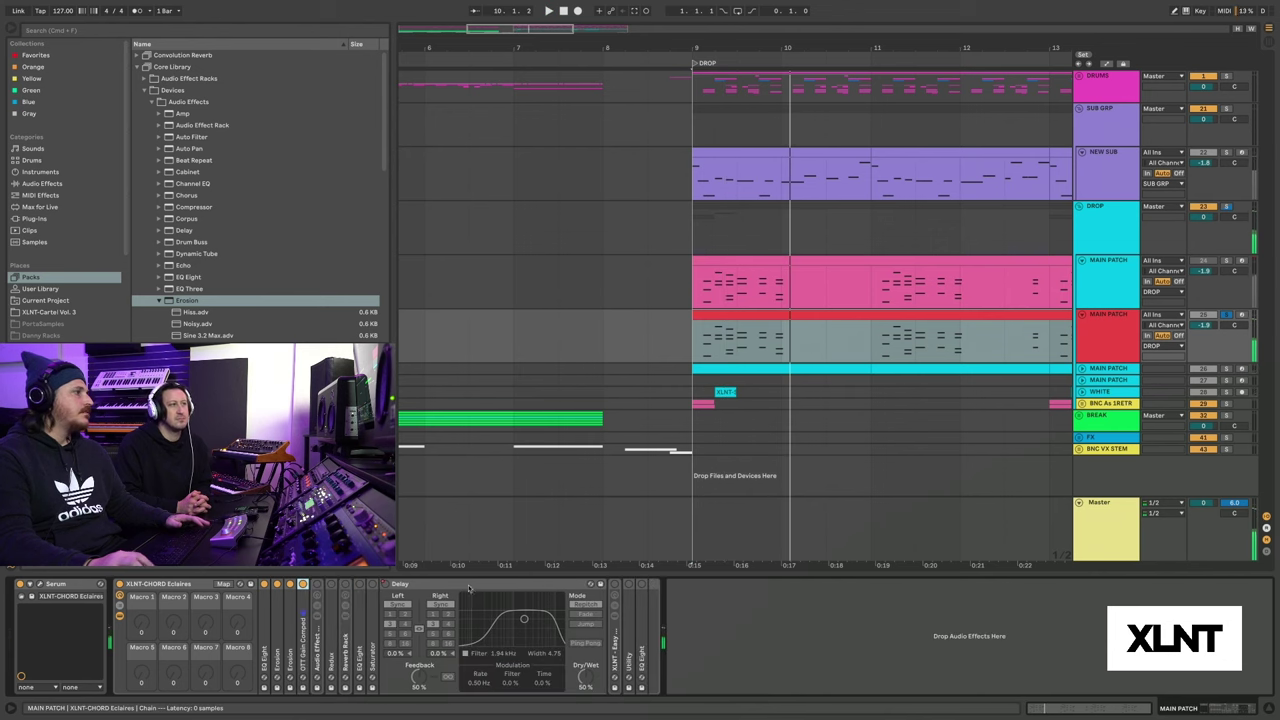
{"action": "double_click", "coordinate": [316, 644]}
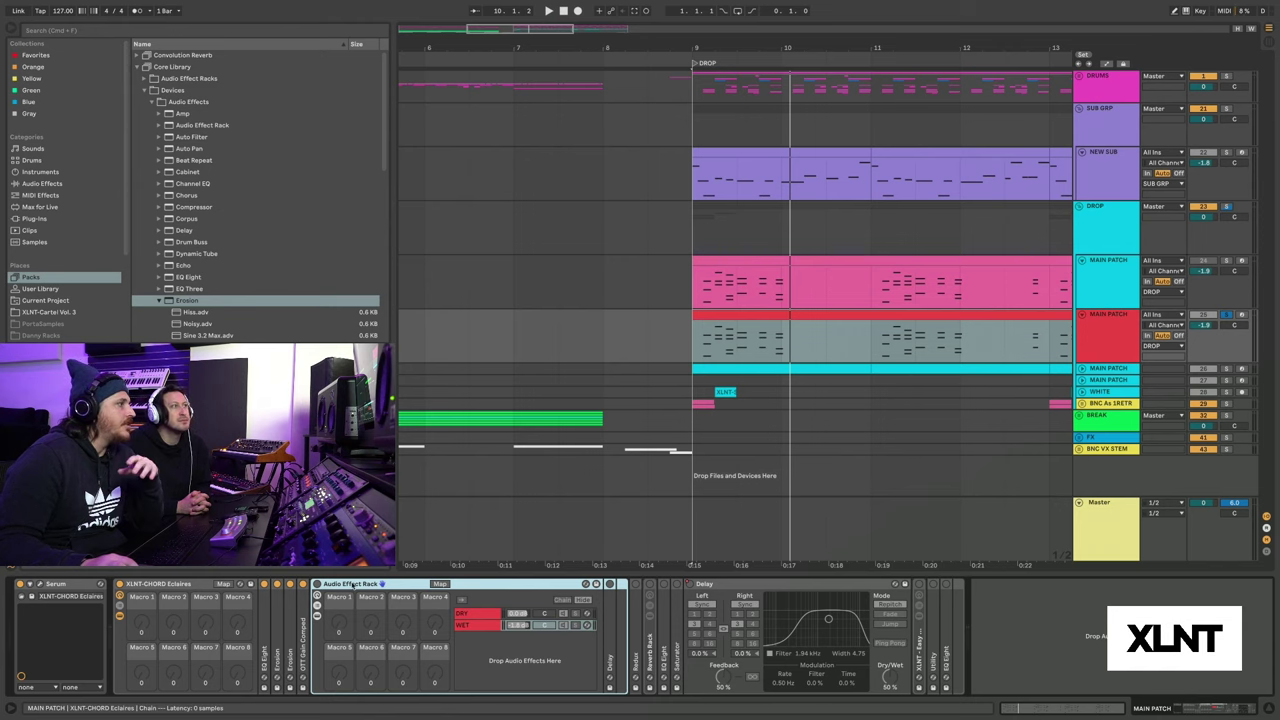
Paste a second Delay (21.6 ms ping-pong, 100% wet) into the rack's WET chain and enable it.
{"action": "left_click", "coordinate": [317, 594]}
{"action": "left_click", "coordinate": [492, 614]}
{"action": "left_click", "coordinate": [487, 626]}
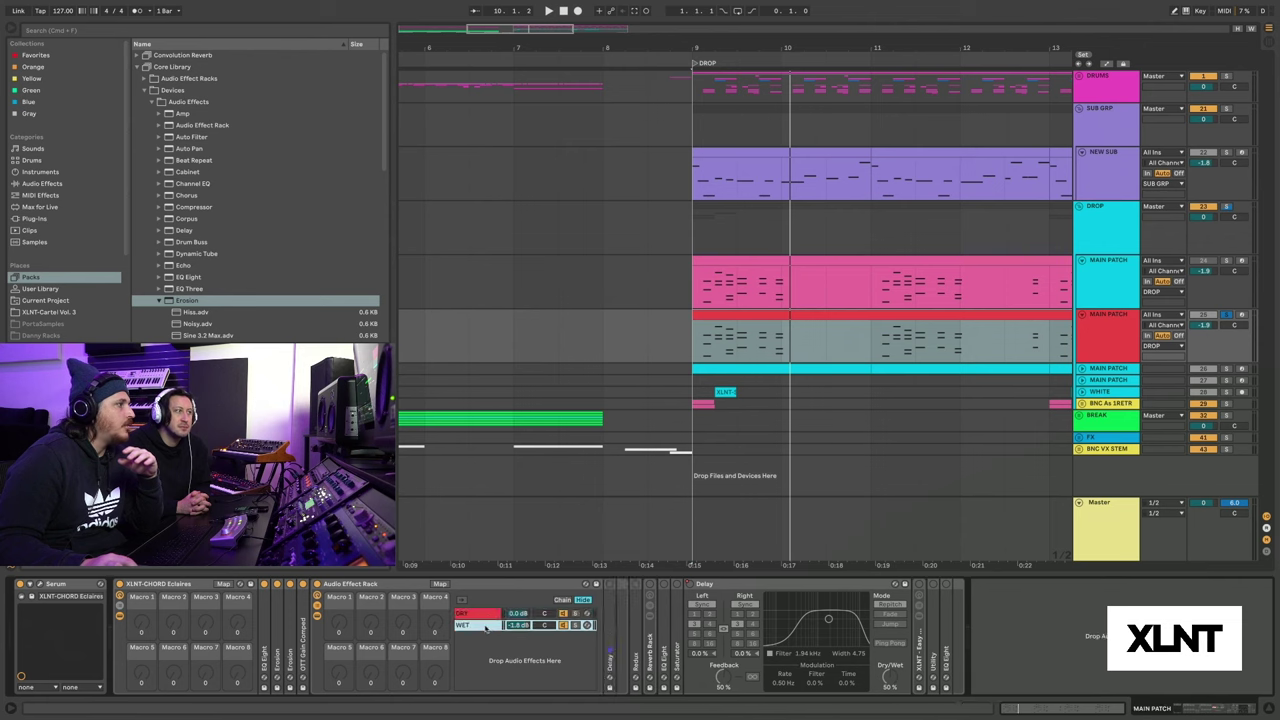
{"action": "key", "text": "ctrl+v"}
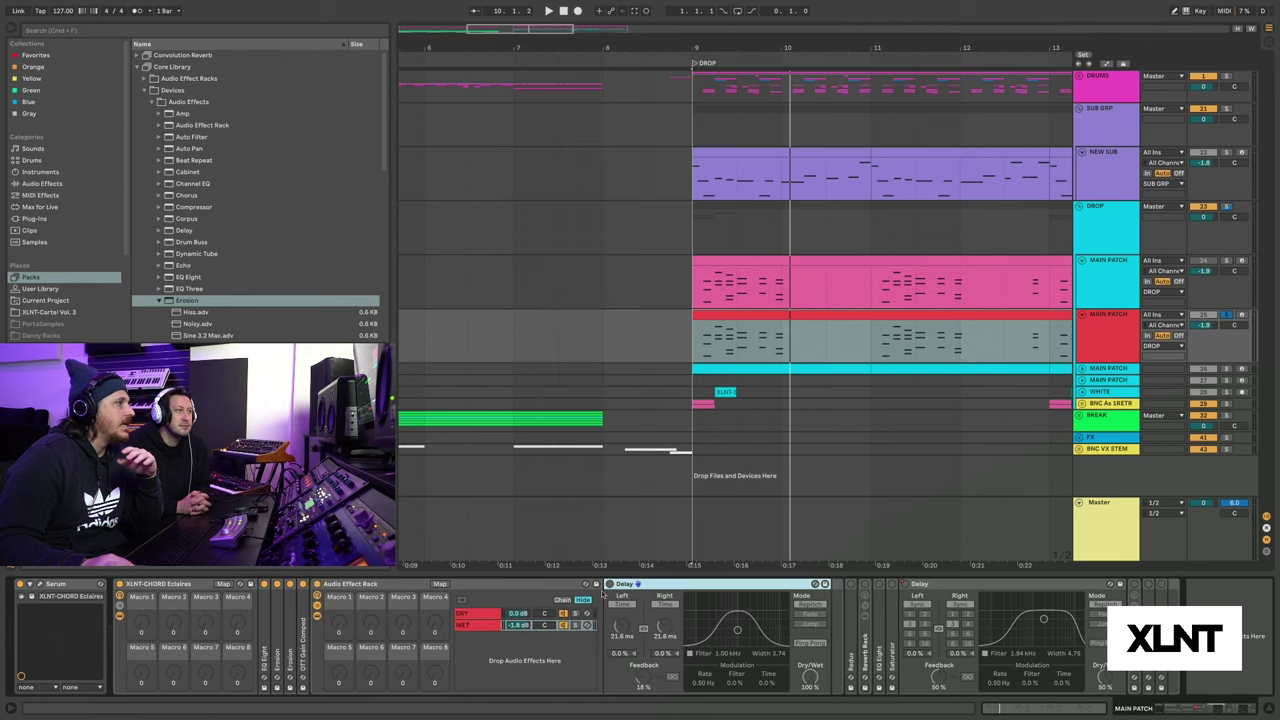
{"action": "left_click", "coordinate": [610, 584]}
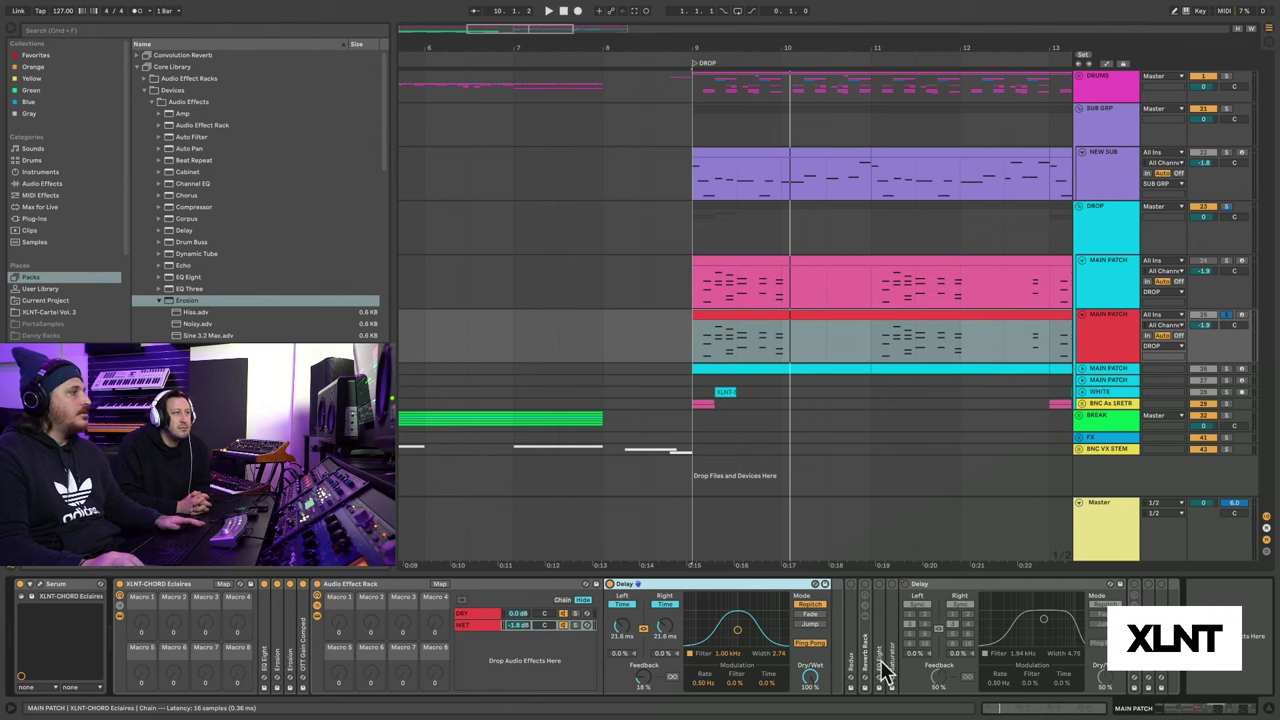
Audition with the WET chain soloed, then fold the first Delay and the Audio Effect Rack.
{"action": "key", "text": "space"}
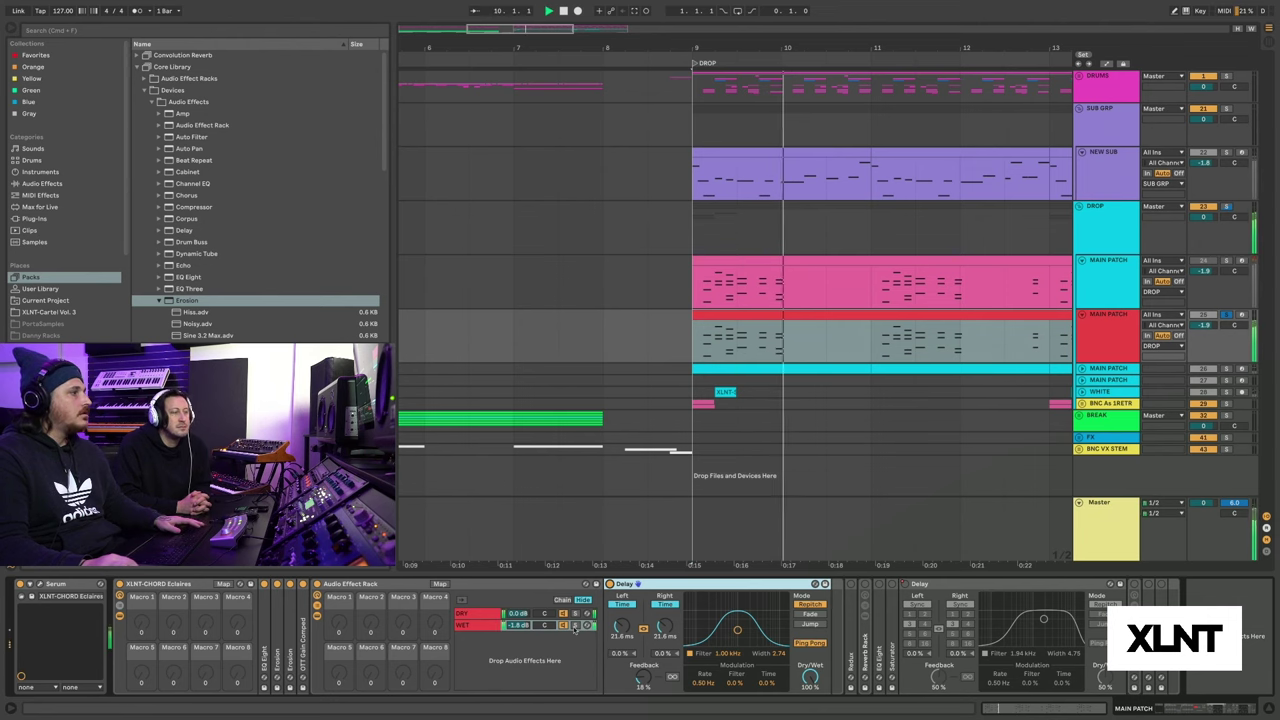
{"action": "left_click", "coordinate": [576, 626]}
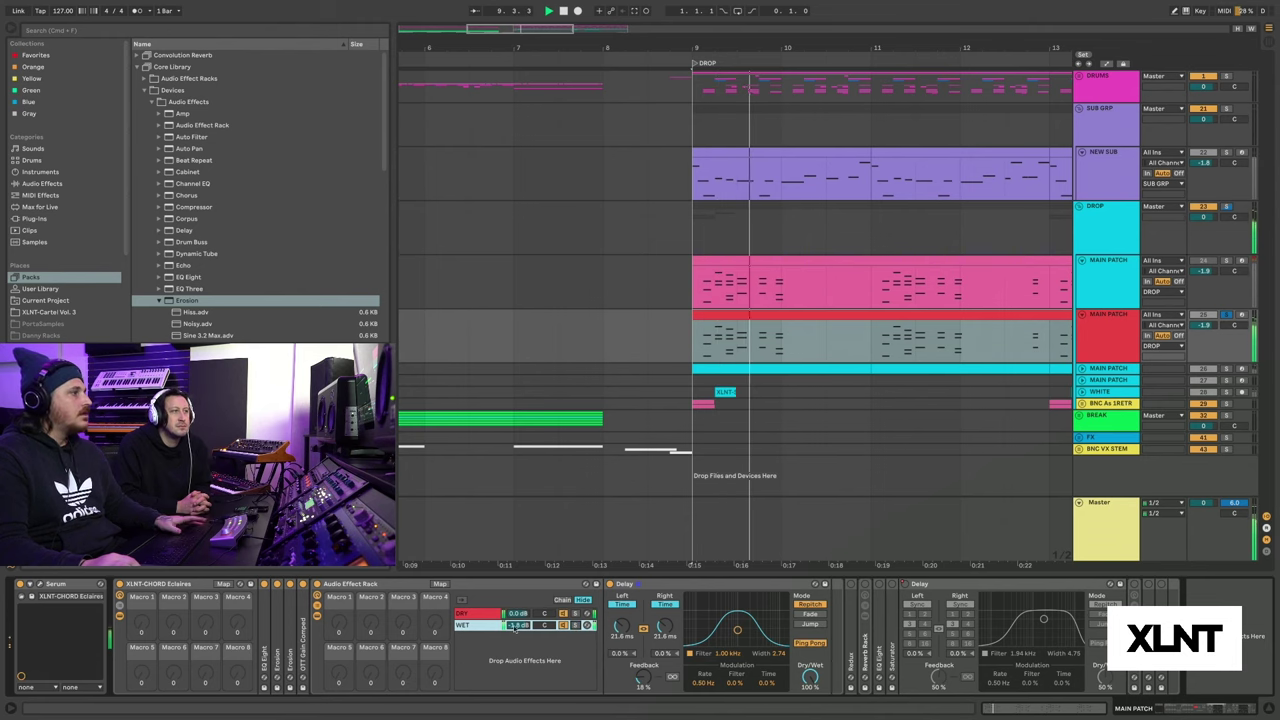
{"action": "double_click", "coordinate": [630, 584]}
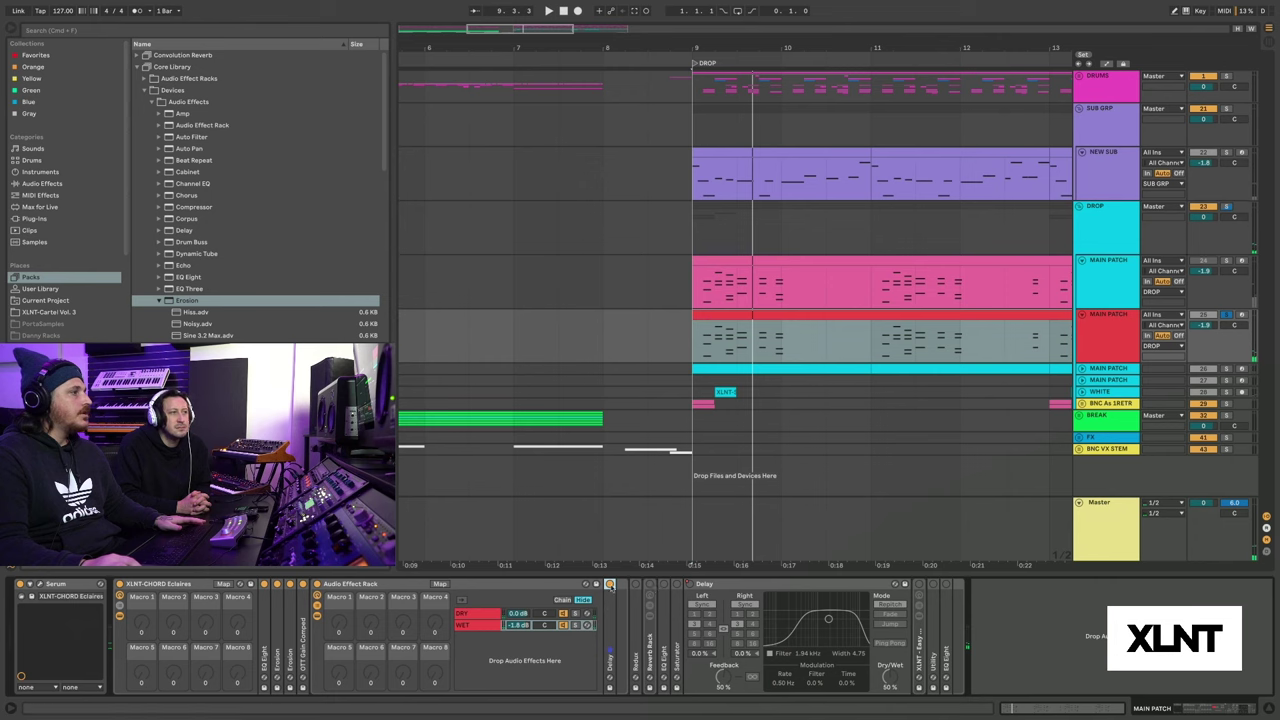
{"action": "double_click", "coordinate": [481, 584]}
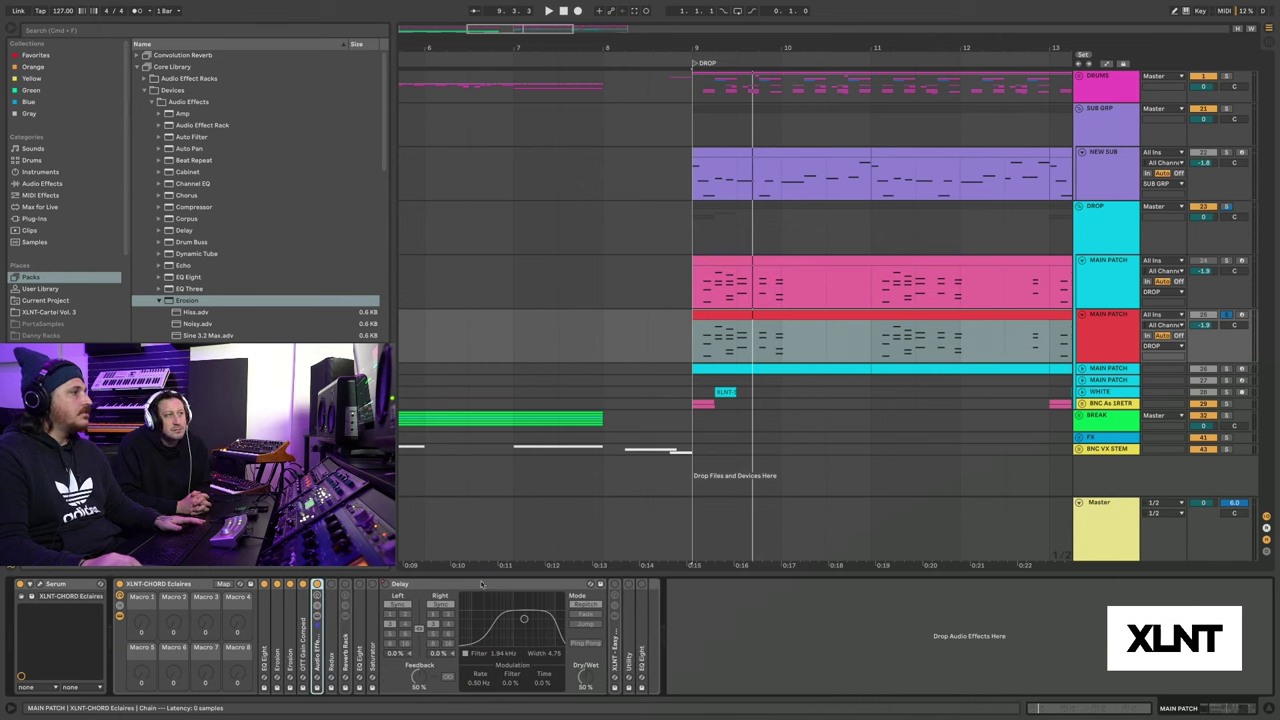
Expand the Redux settings and enlarge the cyan MAIN PATCH track lane.
{"action": "double_click", "coordinate": [334, 618]}
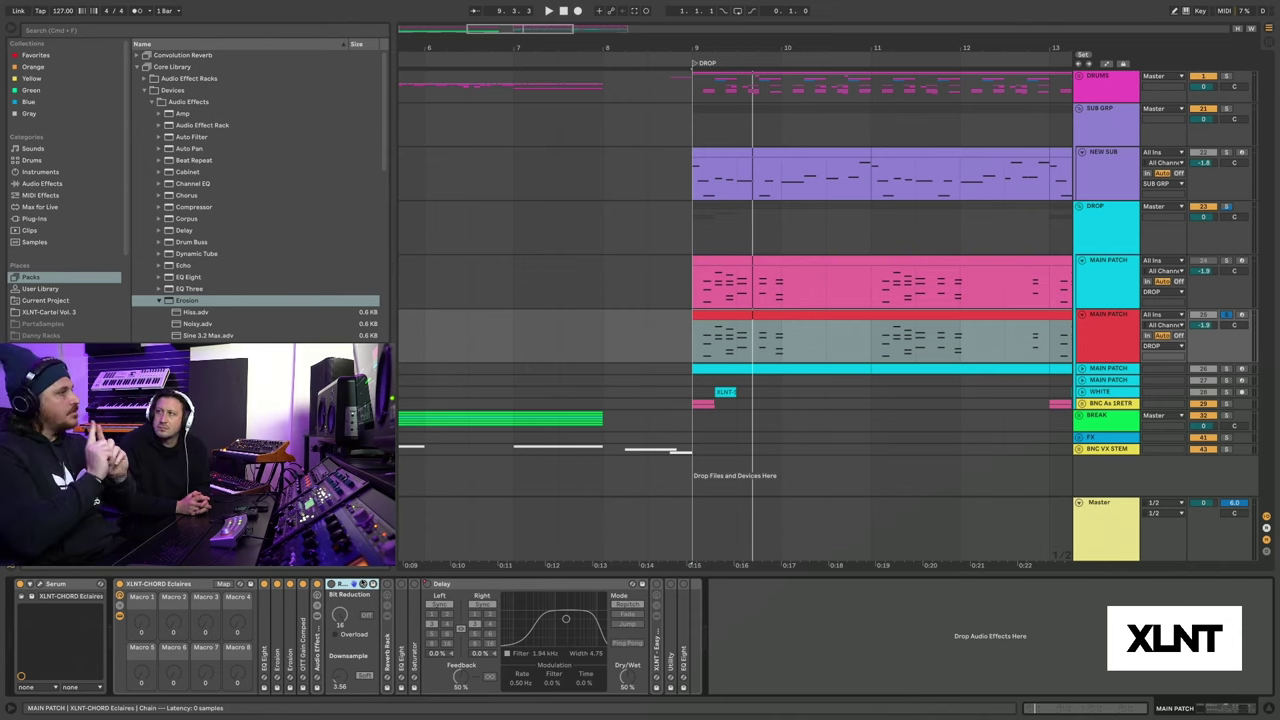
{"action": "left_click", "coordinate": [1081, 369]}
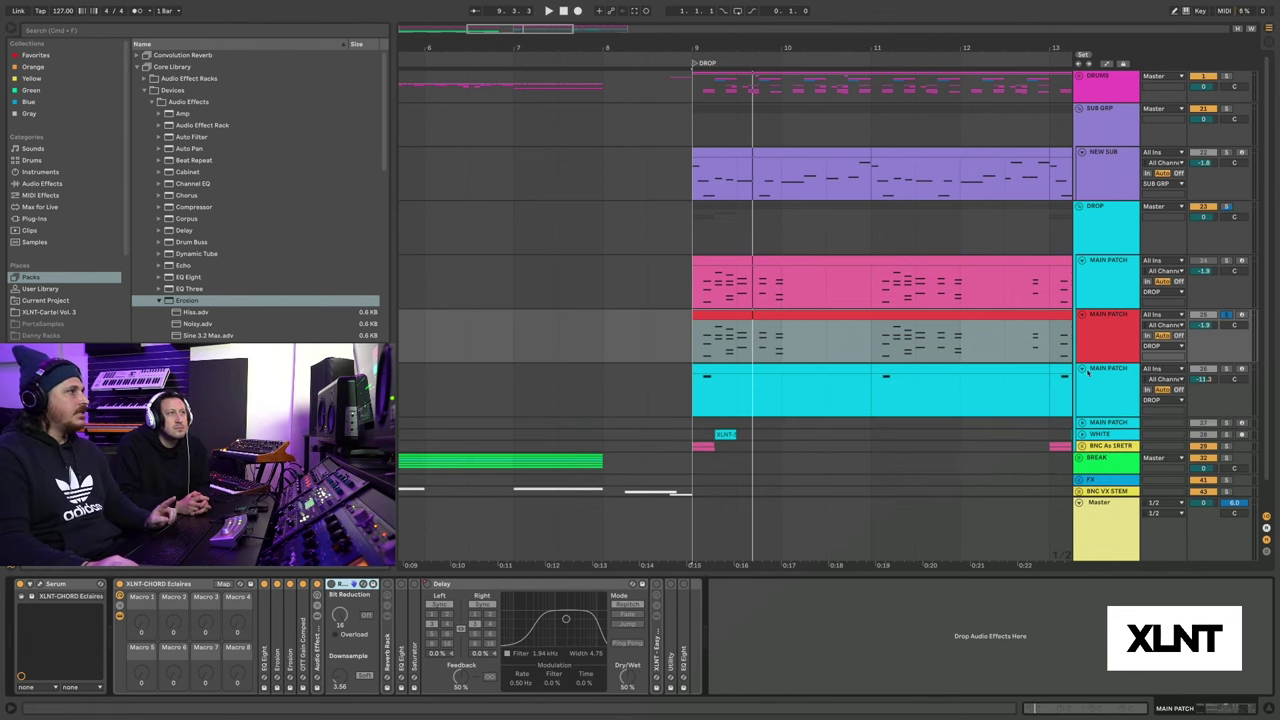
{"action": "left_click", "coordinate": [1095, 381]}
{"action": "left_click", "coordinate": [1108, 335]}
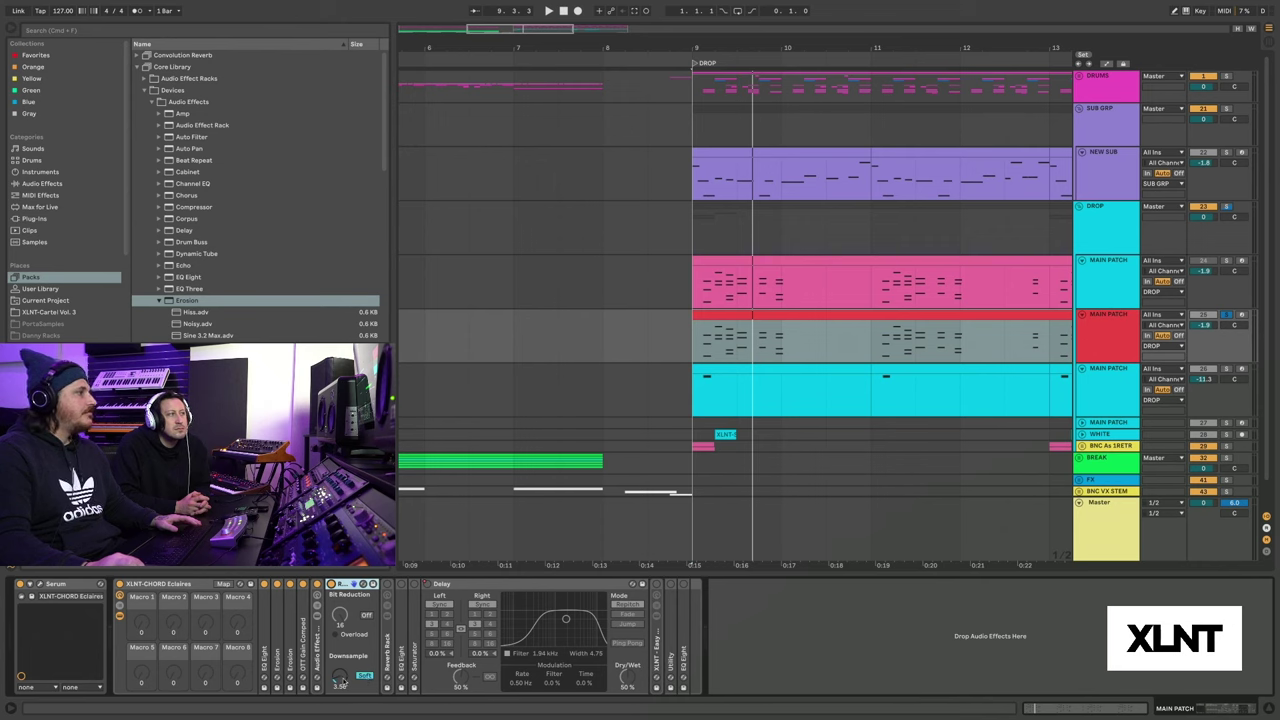
Play the drop and open the Reverb Rack to show its Dry and Wet chains.
{"action": "key", "text": "space"}
{"action": "left_click", "coordinate": [383, 648]}
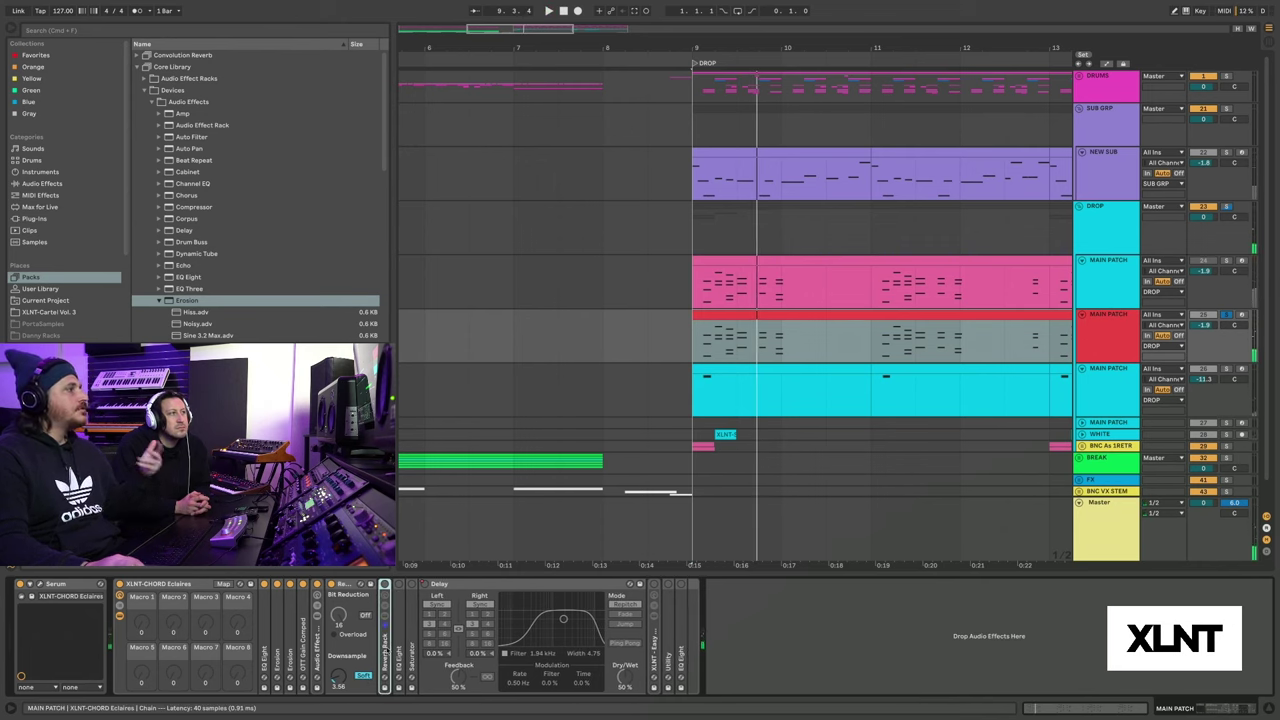
{"action": "double_click", "coordinate": [384, 640]}
Expand the Wet chain's Reverb and switch on its low cut at about 1.04 kHz.
{"action": "left_click", "coordinate": [422, 616]}
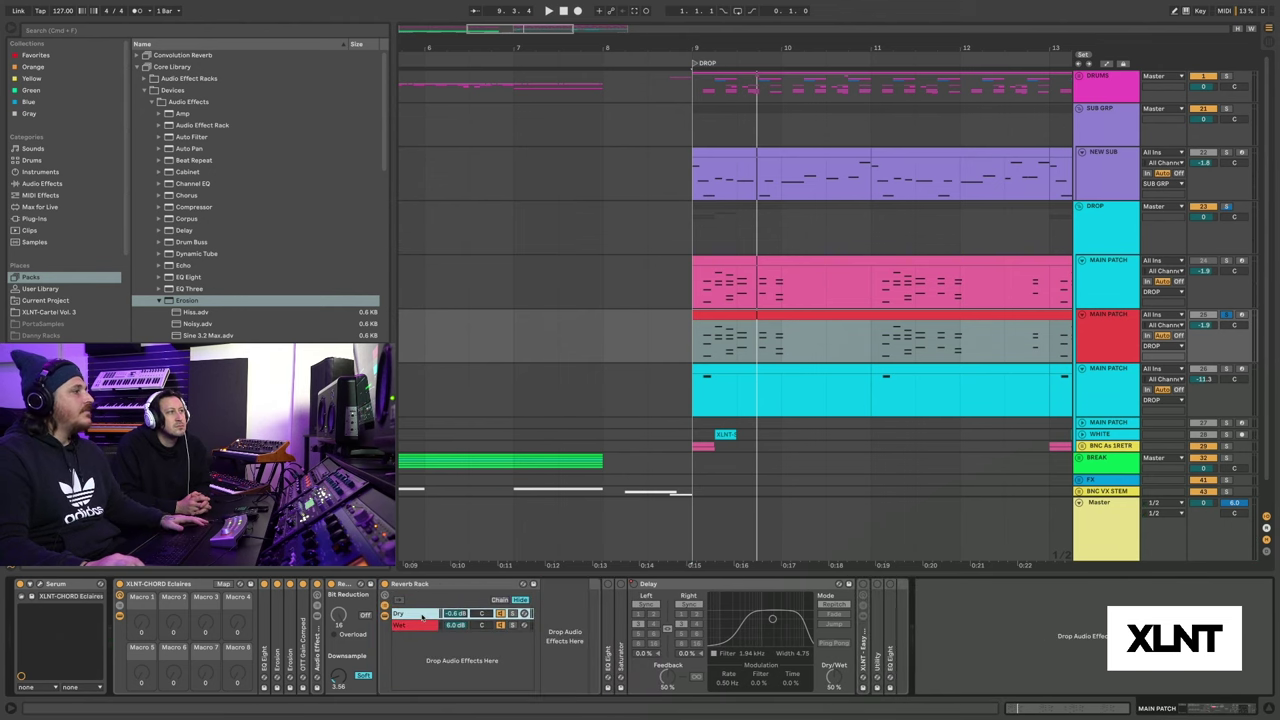
{"action": "left_click", "coordinate": [420, 624]}
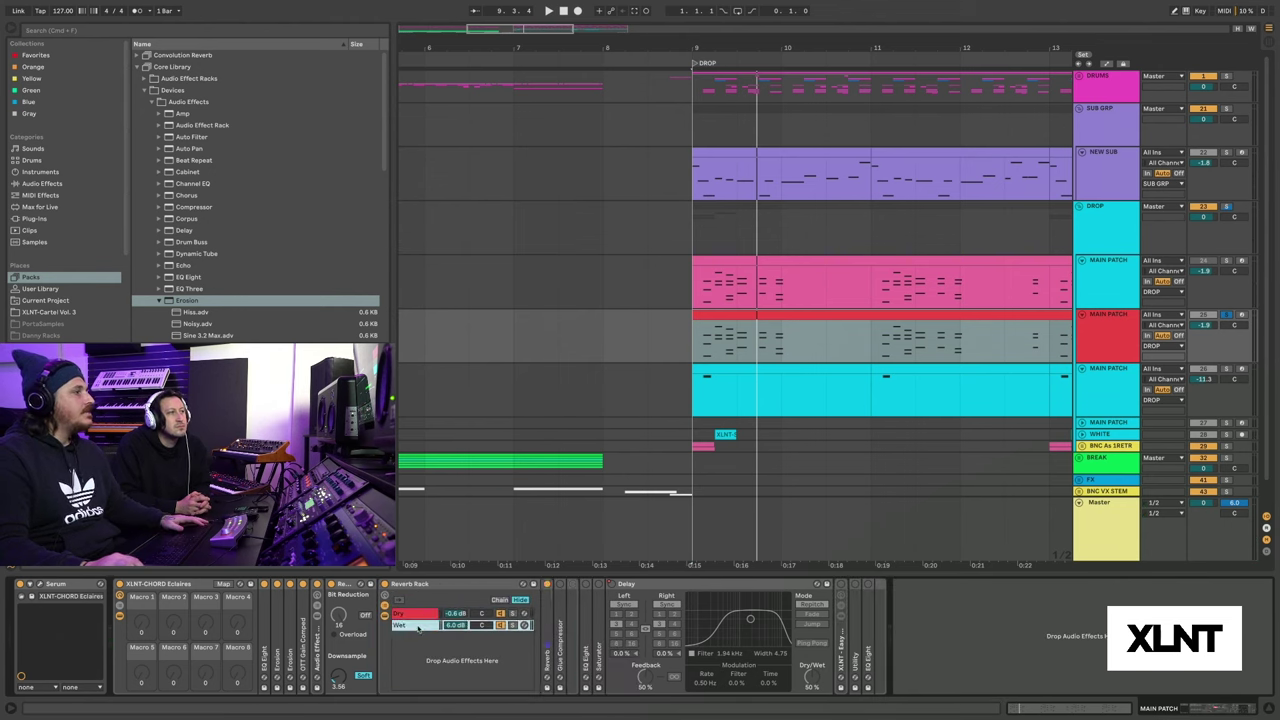
{"action": "double_click", "coordinate": [547, 608]}
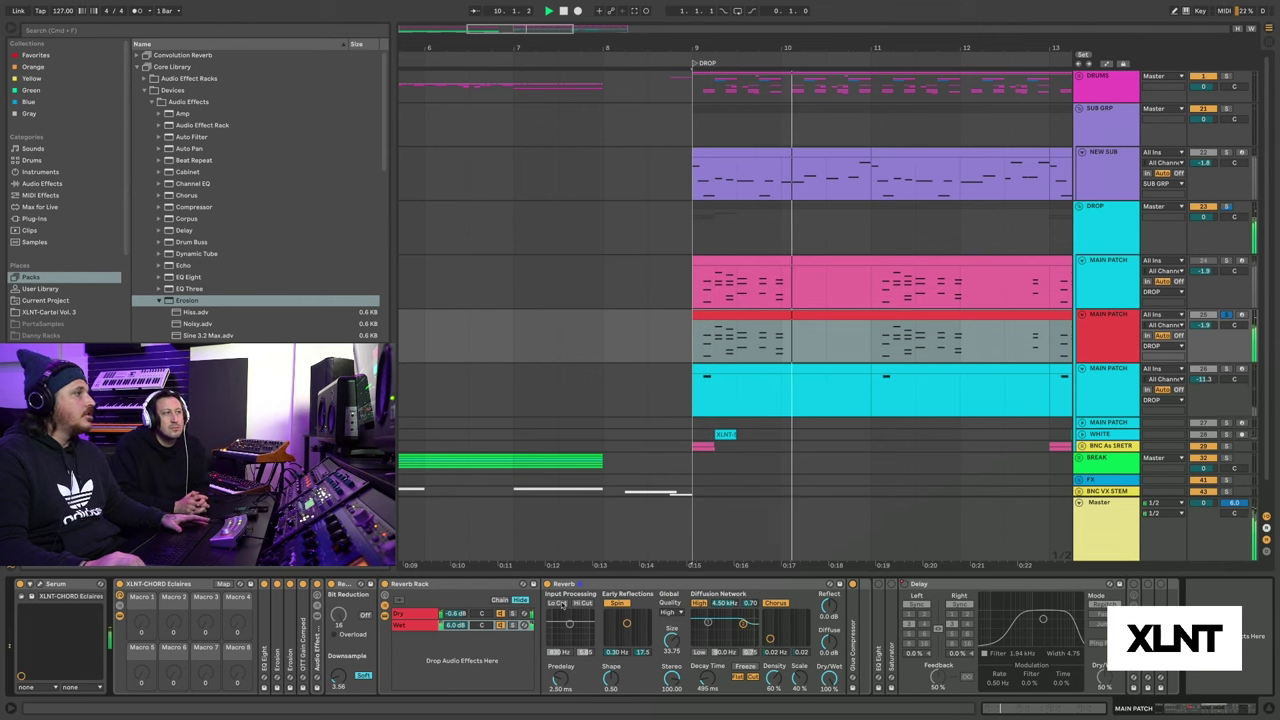
{"action": "left_click", "coordinate": [560, 604]}
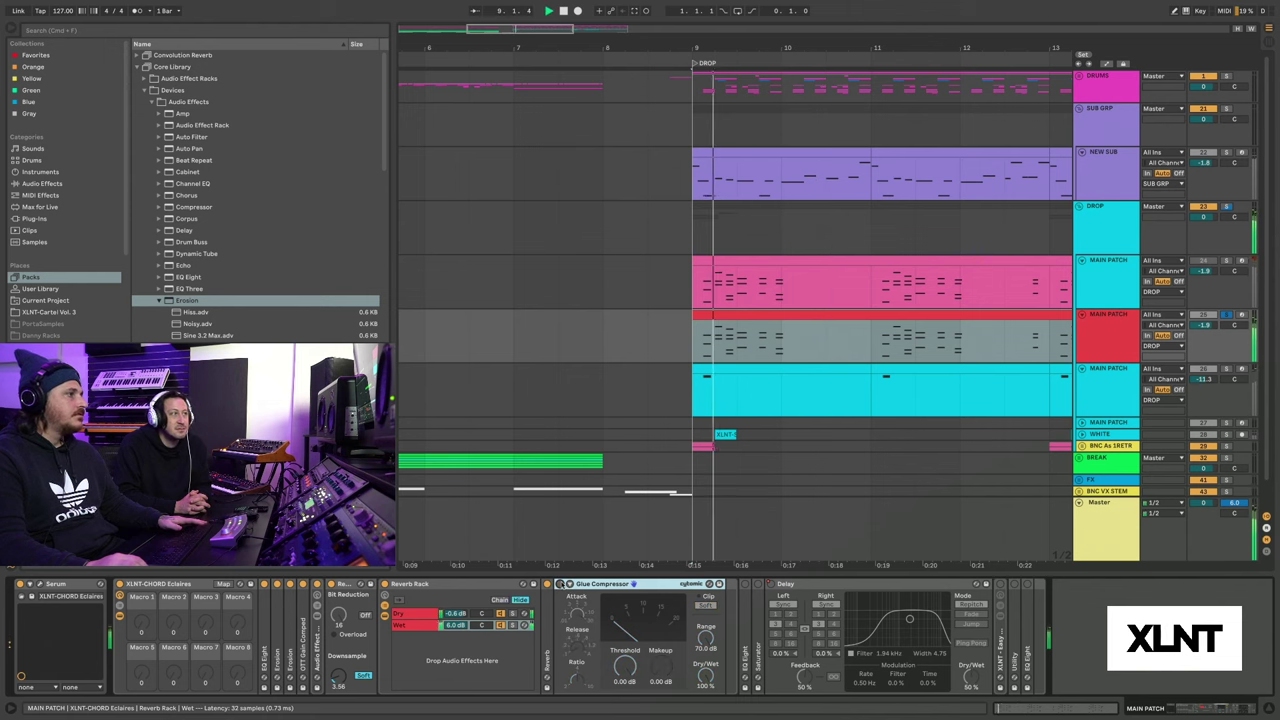
{"action": "key", "text": "space"}
{"action": "key", "text": "space"}
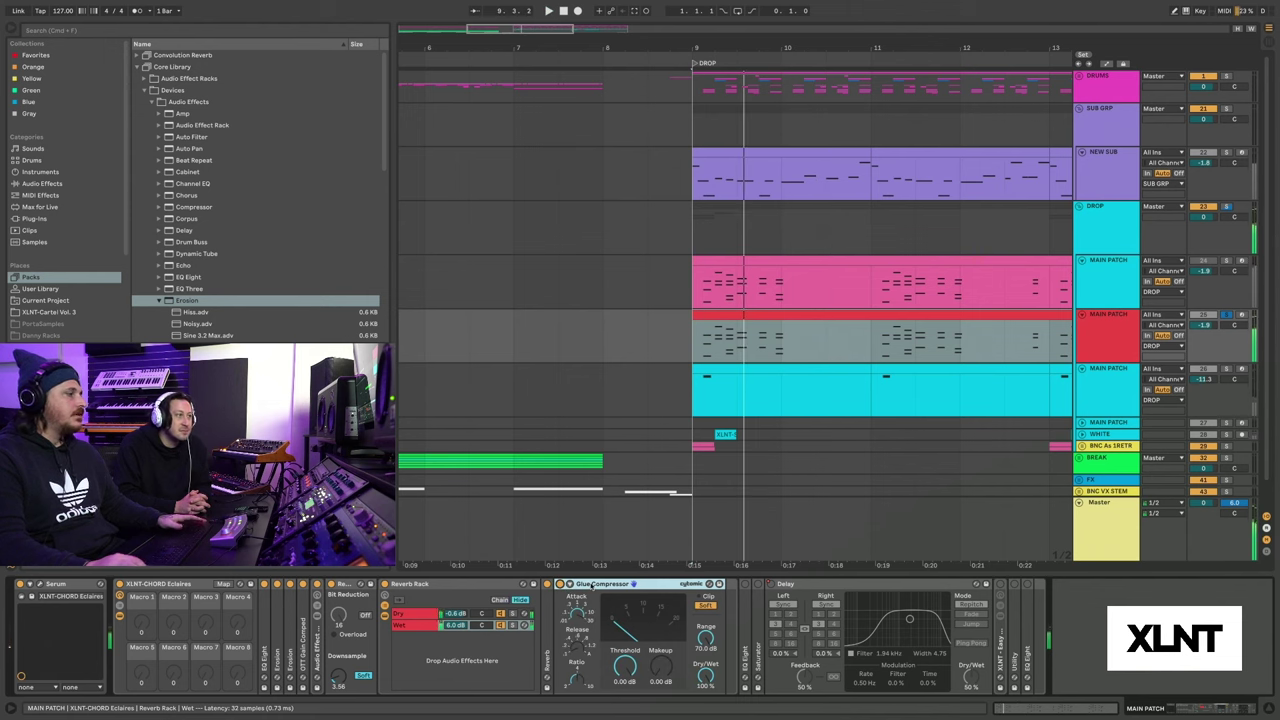
Delete the Glue Compressor from the Reverb Rack's Wet chain and recheck the Reverb.
{"action": "key", "text": "Delete"}
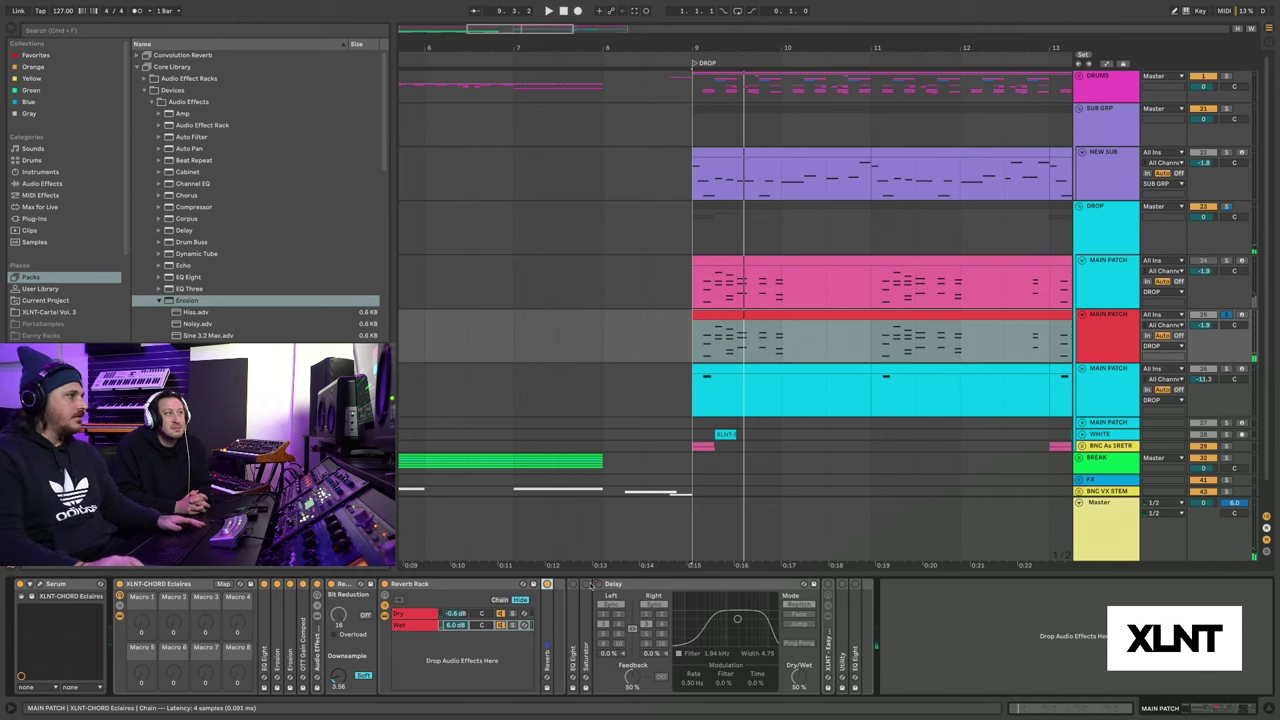
{"action": "left_click", "coordinate": [422, 624]}
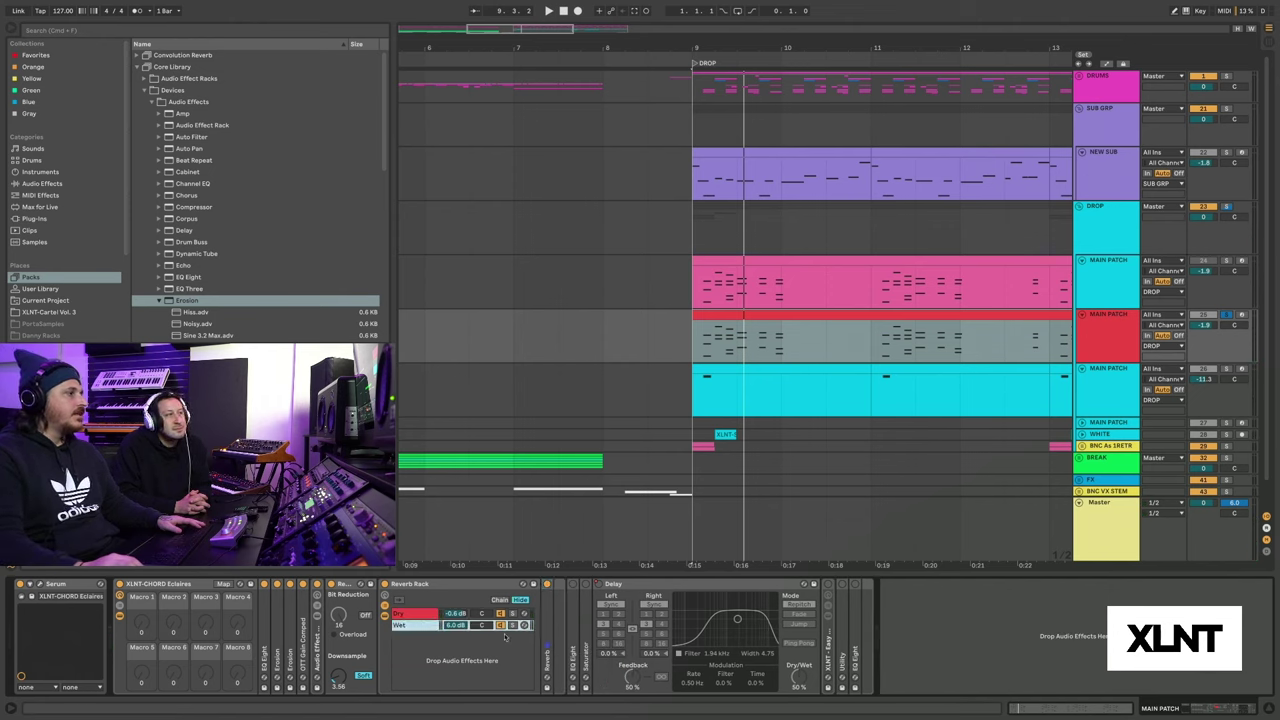
{"action": "double_click", "coordinate": [547, 584]}
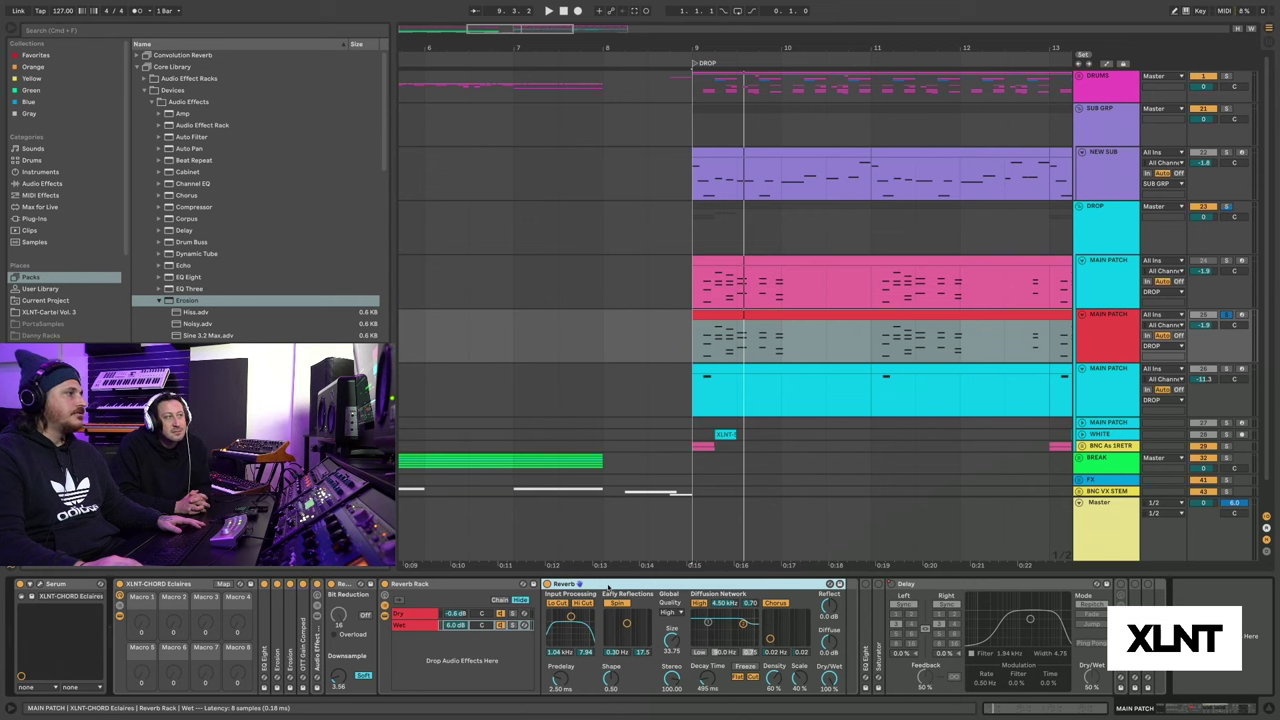
{"action": "double_click", "coordinate": [607, 587]}
Inspect the Wet chain EQ Eight bands (5.33 dB at 979 Hz) while playing the drop.
{"action": "double_click", "coordinate": [571, 592]}
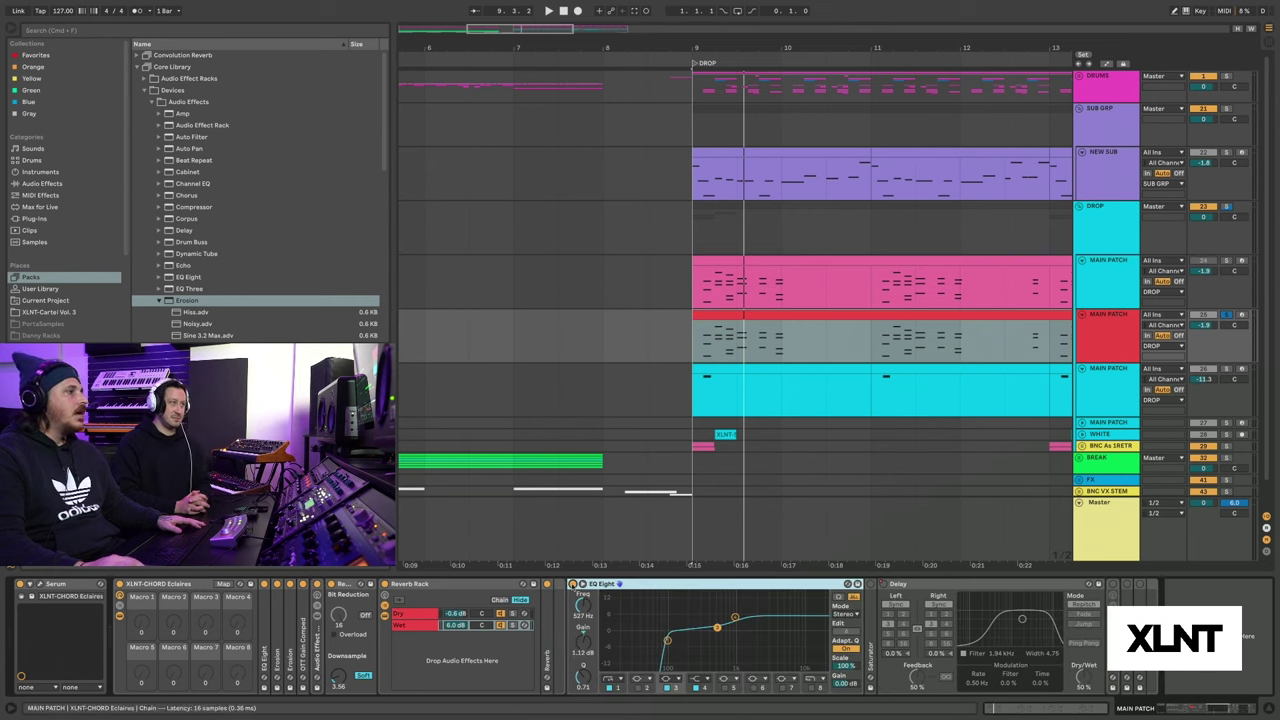
{"action": "left_click", "coordinate": [667, 641]}
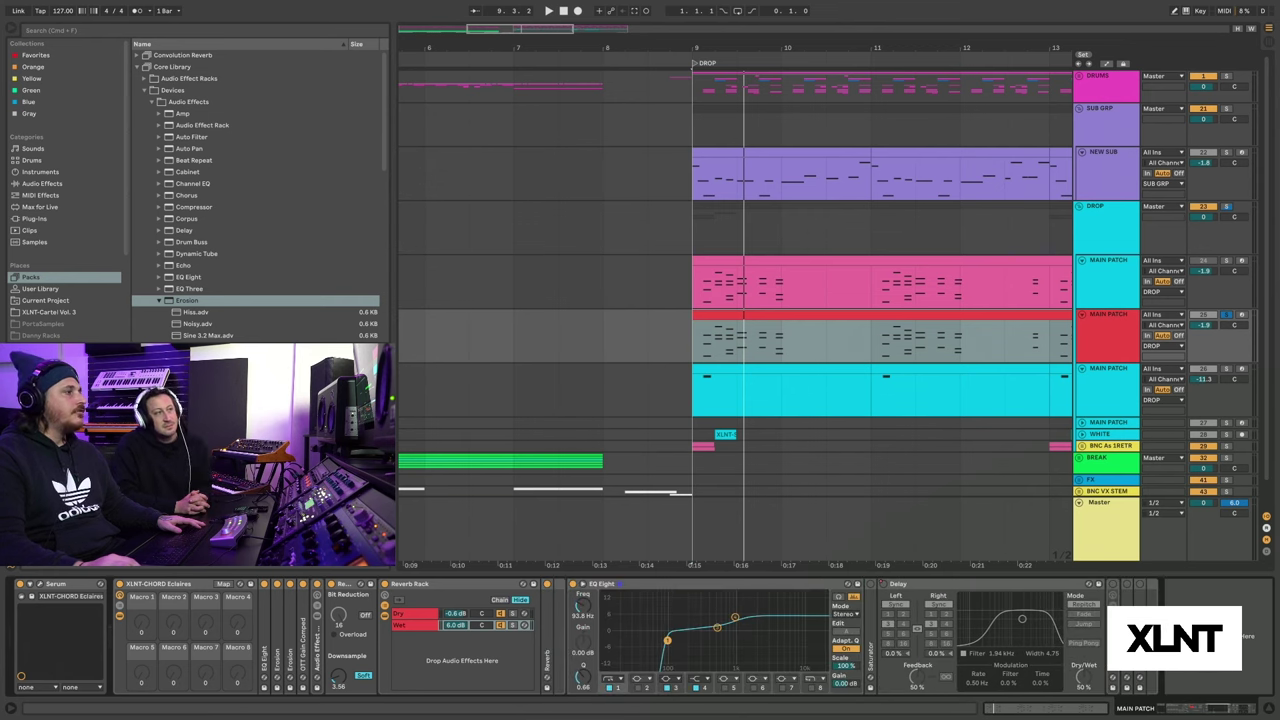
{"action": "left_click", "coordinate": [717, 628]}
{"action": "left_click", "coordinate": [735, 617]}
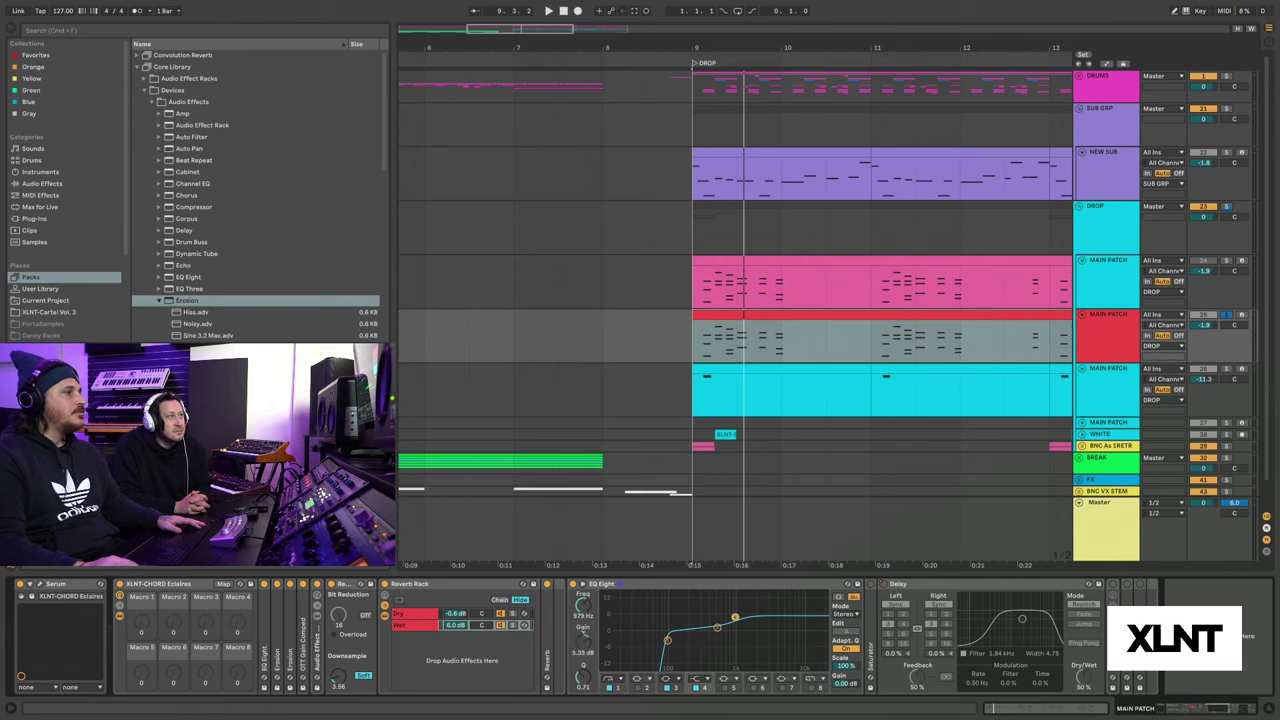
{"action": "key", "text": "space"}
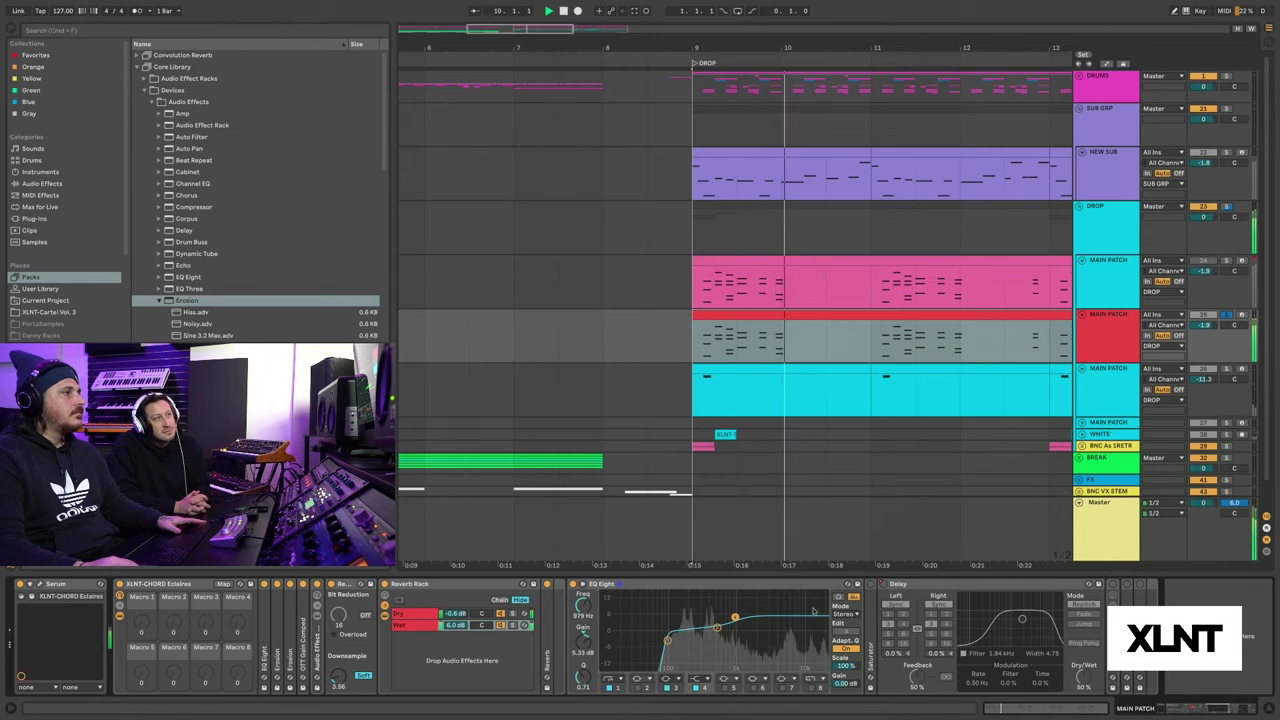
{"action": "key", "text": "space"}
{"action": "key", "text": "space"}
{"action": "key", "text": "space"}
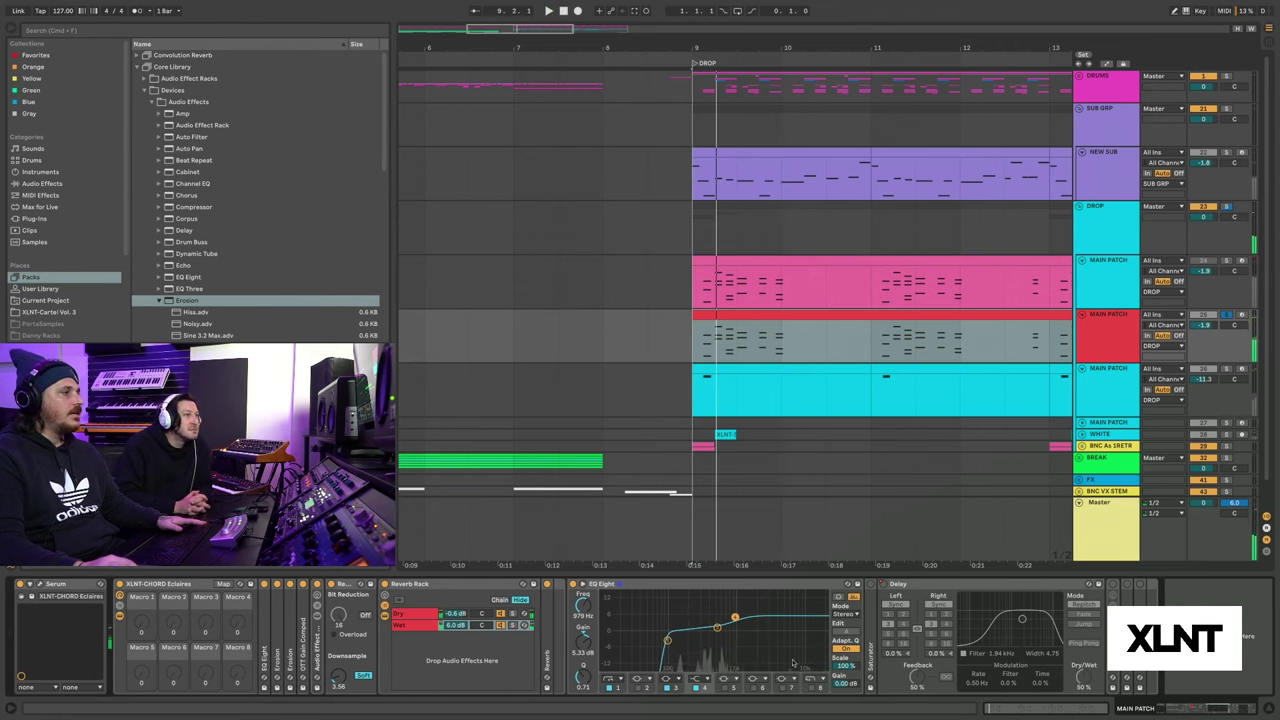
{"action": "key", "text": "space"}
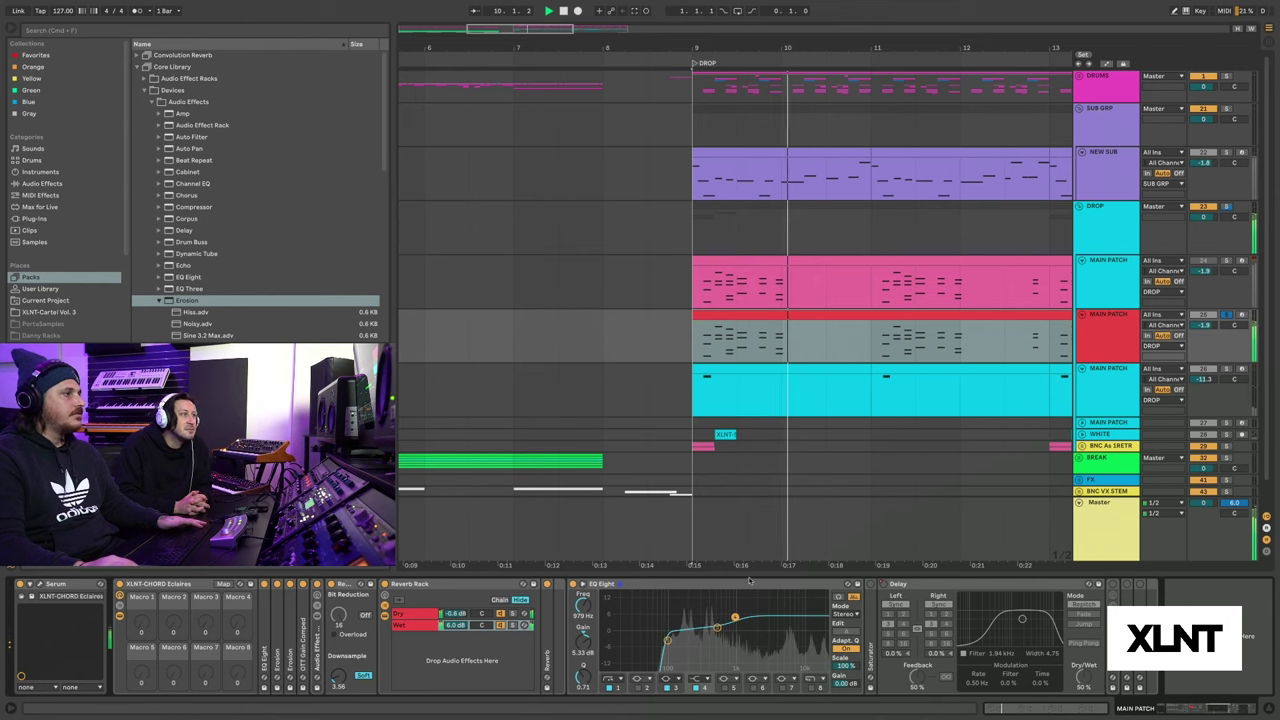
Unfold the Saturator, turn on its Color option and audition the drop.
{"action": "double_click", "coordinate": [612, 584]}
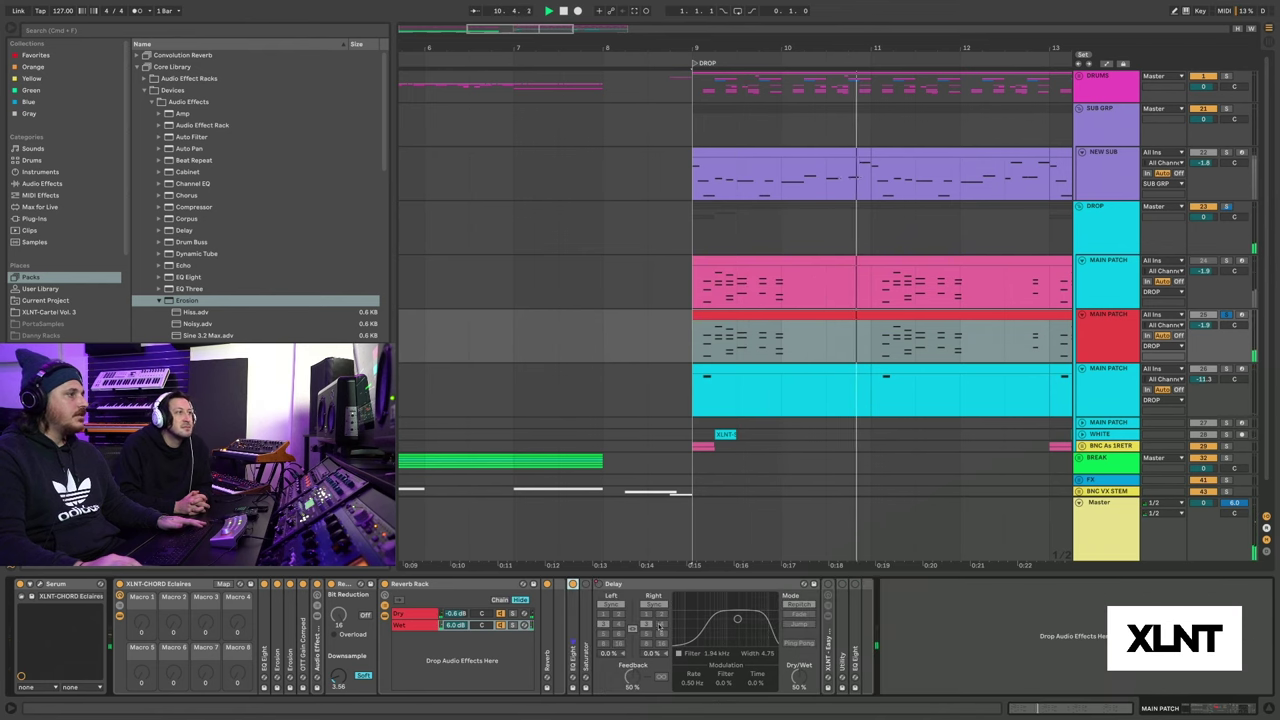
{"action": "double_click", "coordinate": [584, 612]}
{"action": "left_click", "coordinate": [595, 647]}
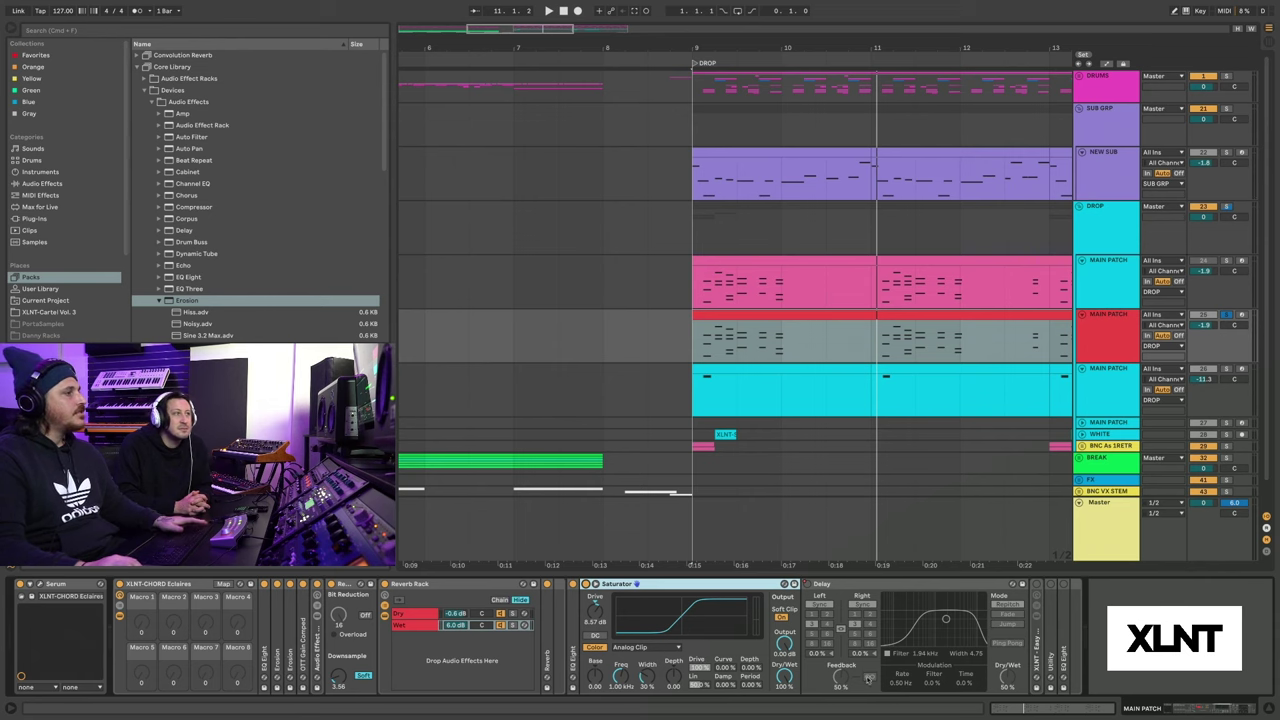
{"action": "key", "text": "space"}
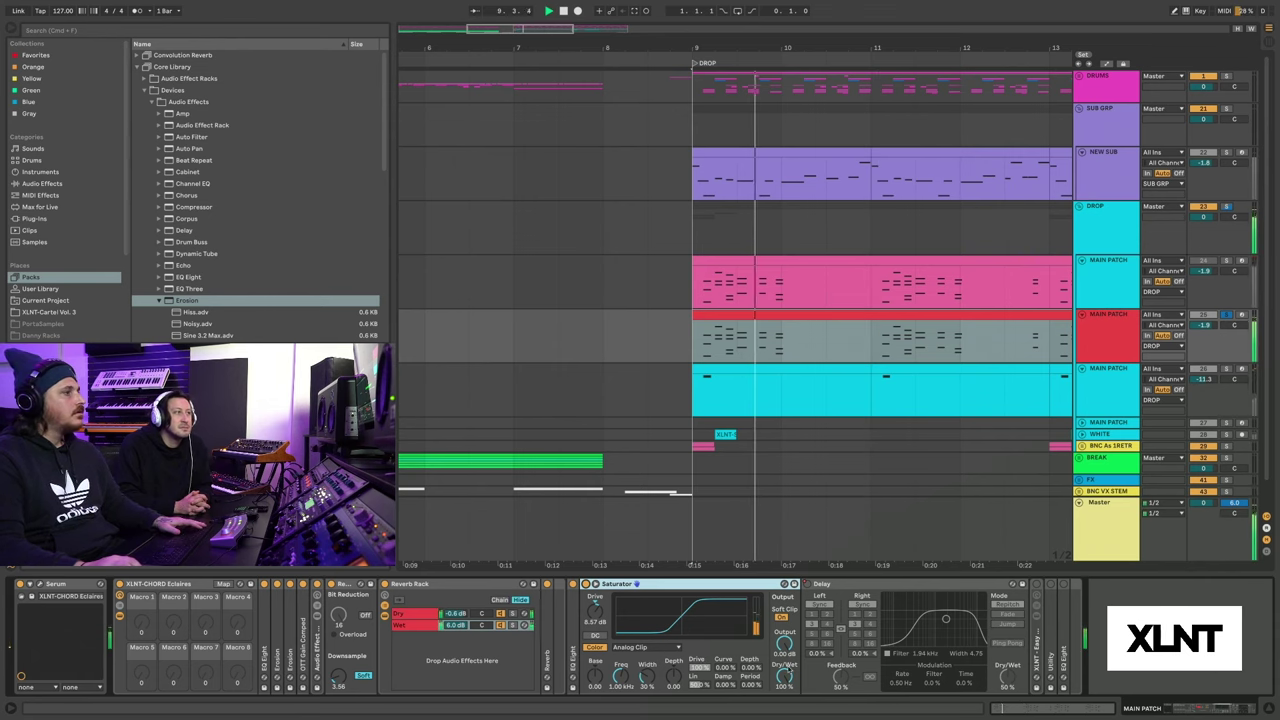
{"action": "key", "text": "space"}
{"action": "key", "text": "space"}
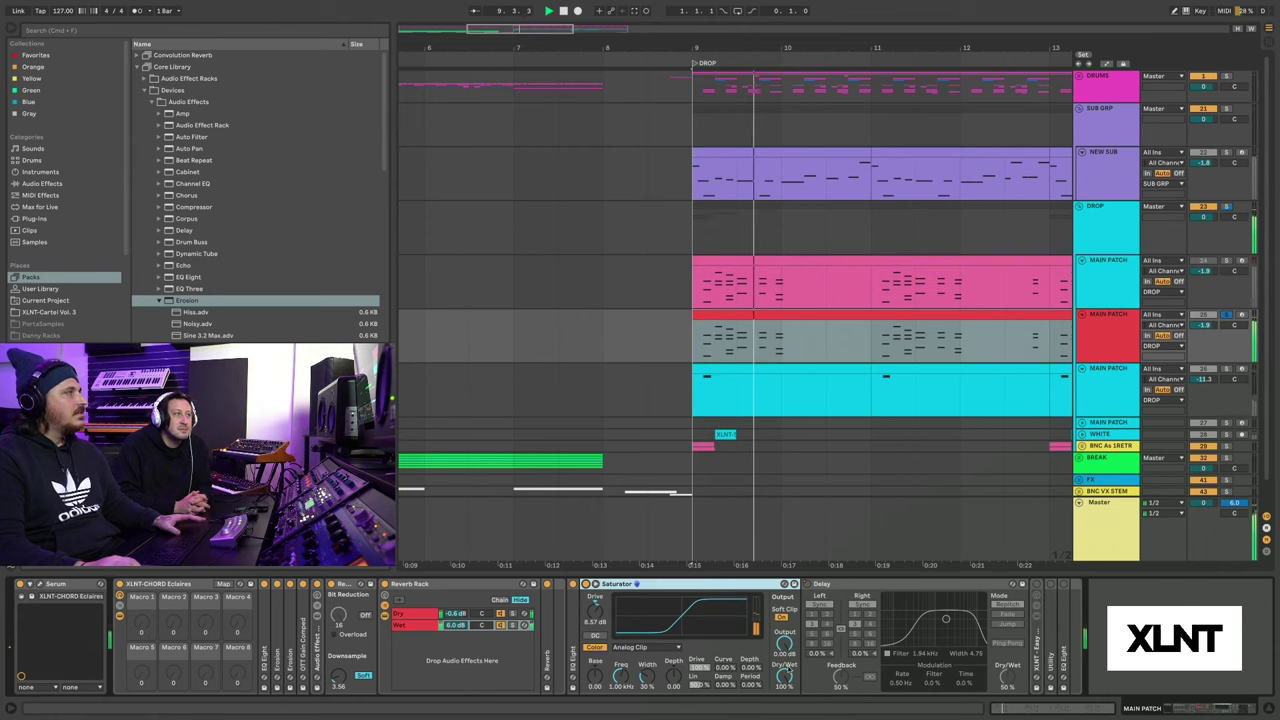
{"action": "key", "text": "space"}
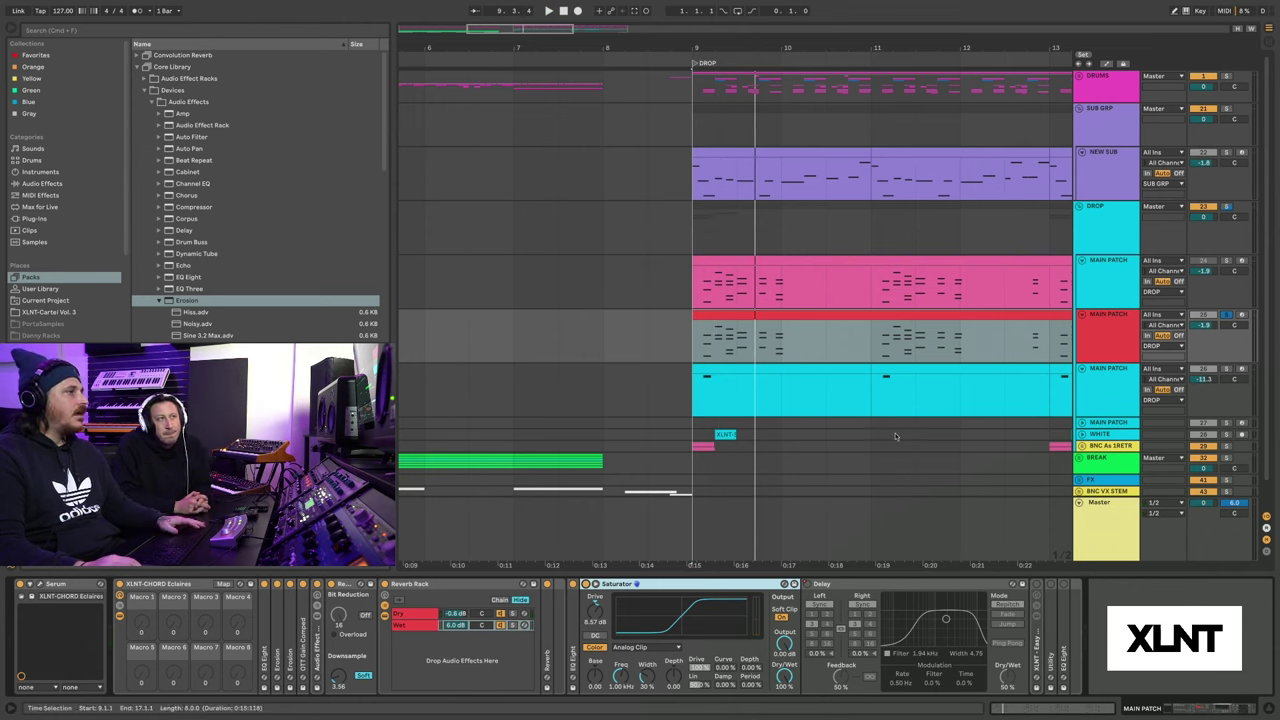
Play the drop again from a later start point.
{"action": "scroll", "coordinate": [871, 458], "scroll_direction": "right", "scroll_amount": 5}
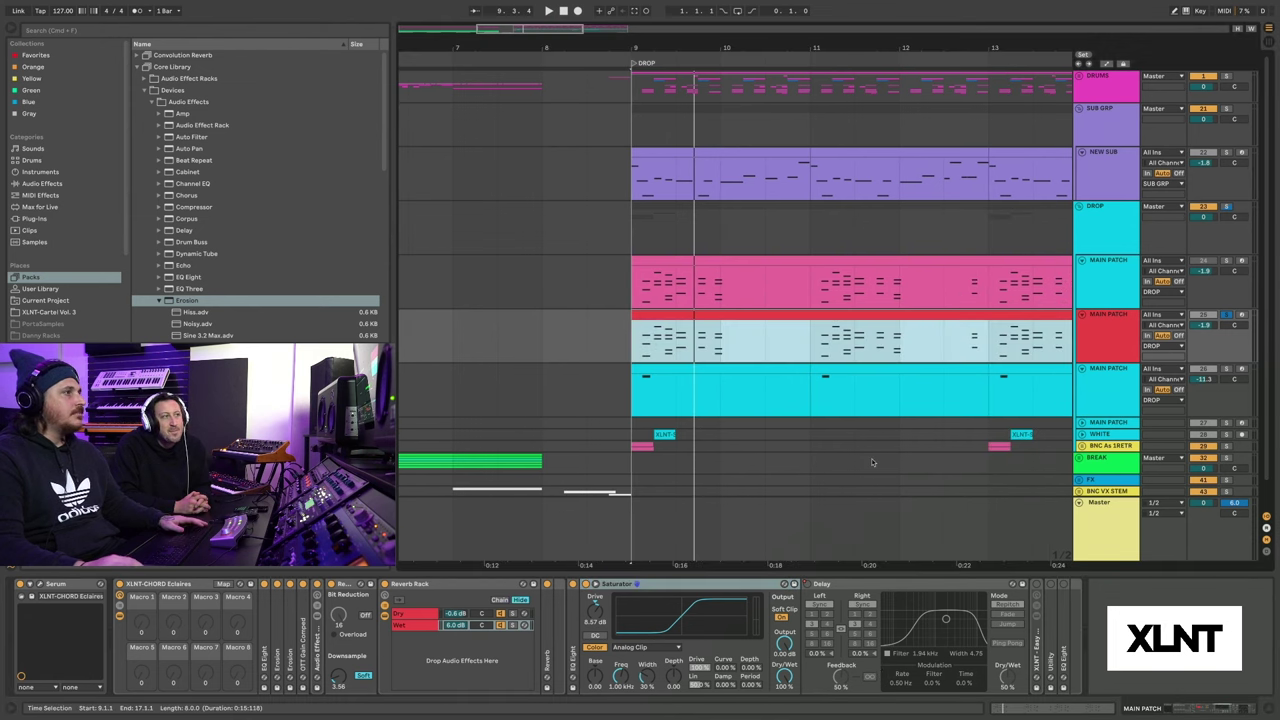
{"action": "left_click", "coordinate": [842, 348]}
{"action": "key", "text": "space"}
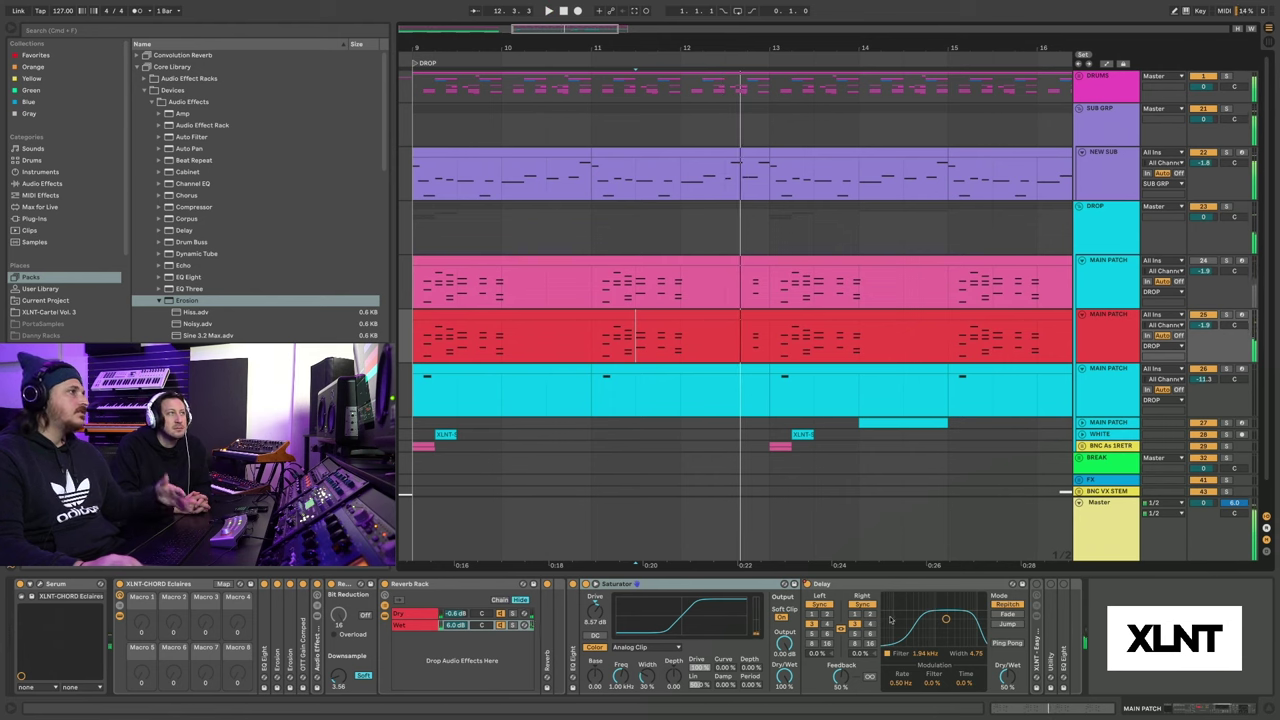
Expand the Easy Reverb Thrower and its Utility to show the Wet chain's devices.
{"action": "double_click", "coordinate": [847, 585]}
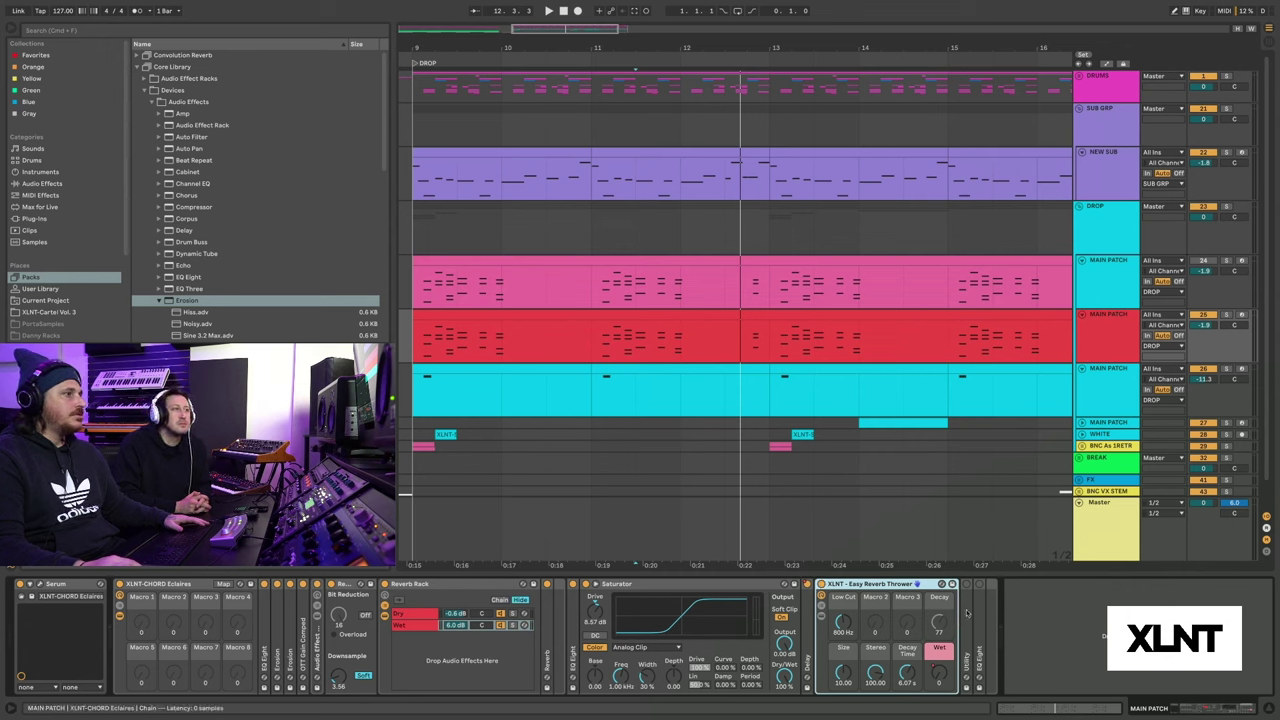
{"action": "double_click", "coordinate": [966, 614]}
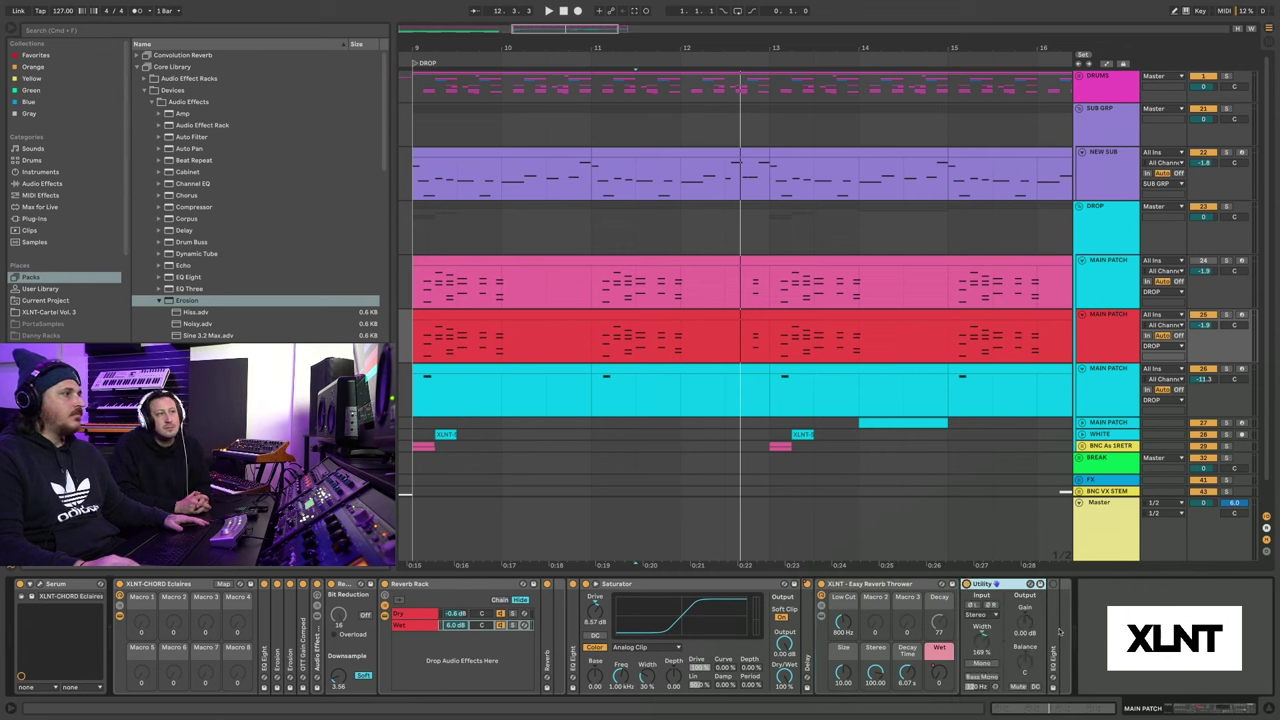
{"action": "left_click", "coordinate": [821, 605]}
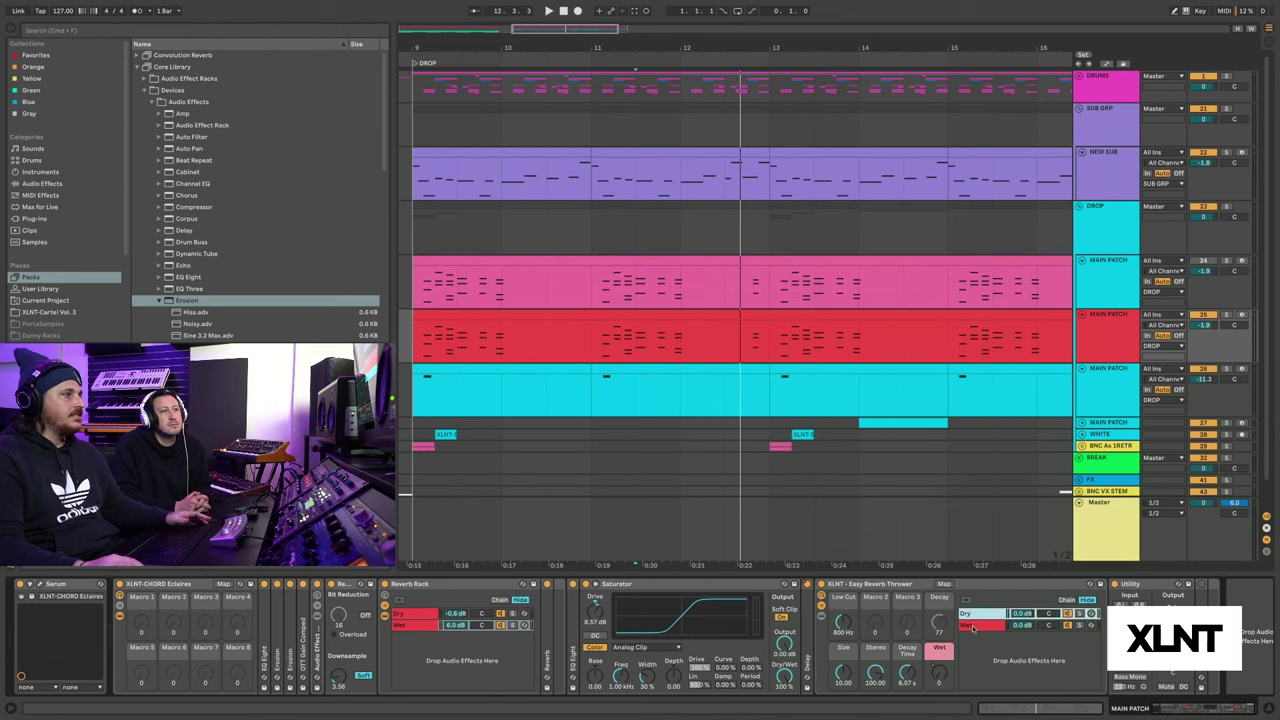
{"action": "left_click", "coordinate": [978, 625]}
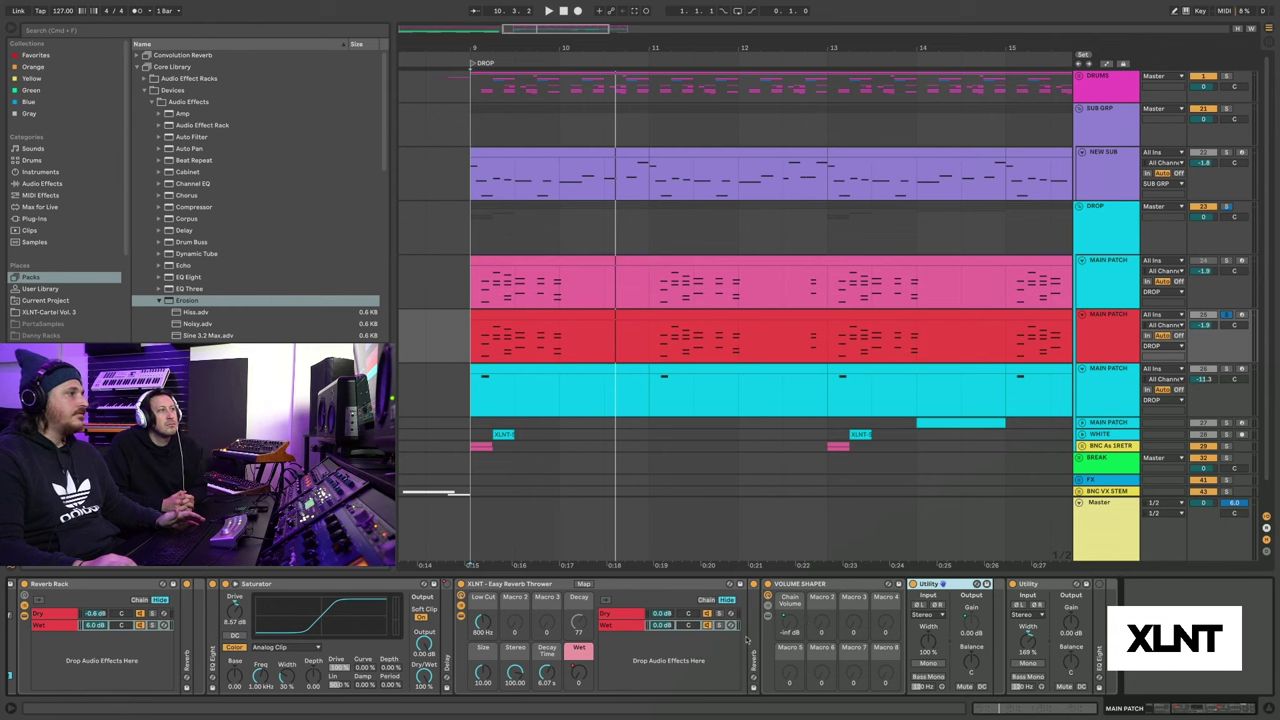
Delete the redundant first Utility, keeping the 169% width one, and play back.
{"action": "left_click", "coordinate": [1041, 586]}
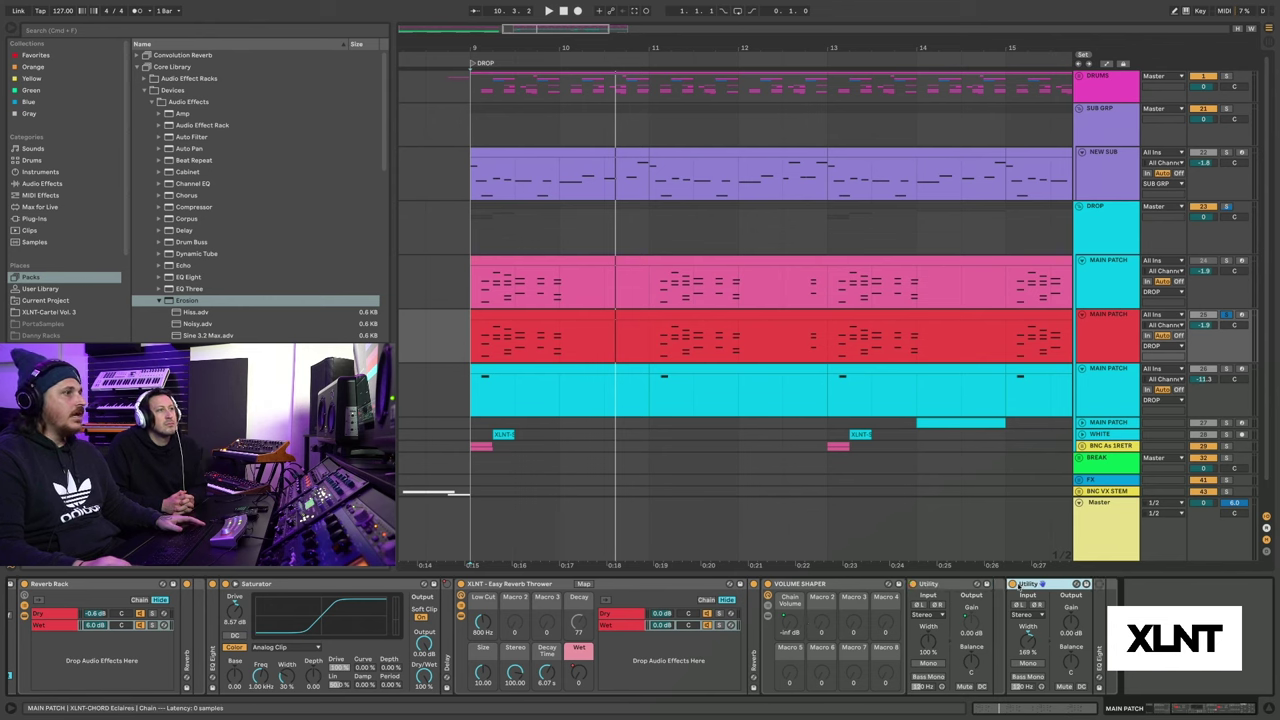
{"action": "left_click", "coordinate": [958, 586]}
{"action": "key", "text": "Delete"}
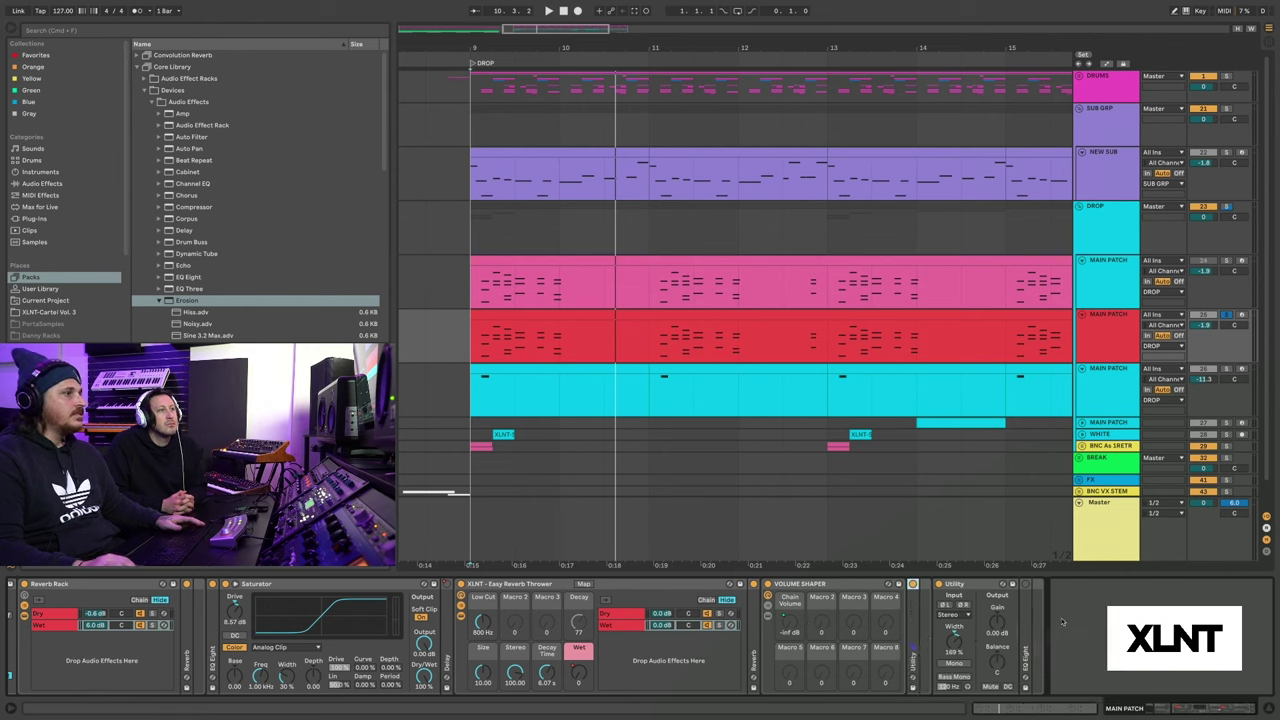
{"action": "key", "text": "space"}
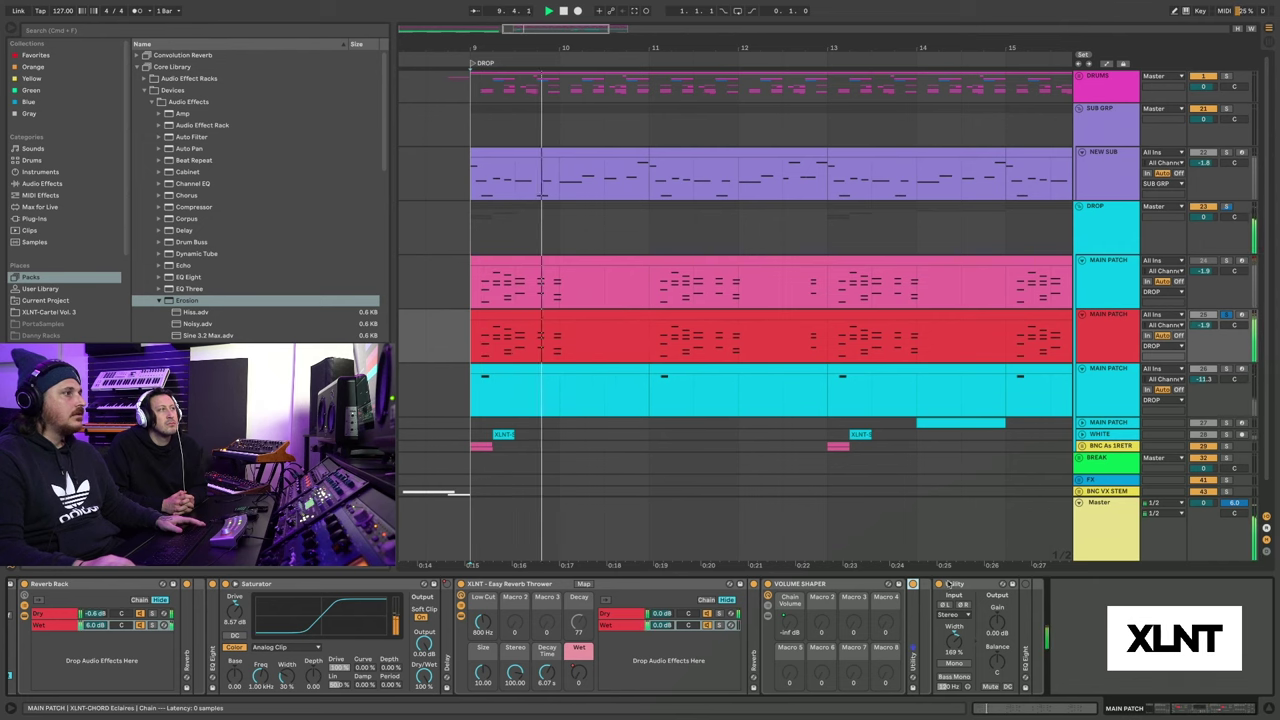
{"action": "key", "text": "space"}
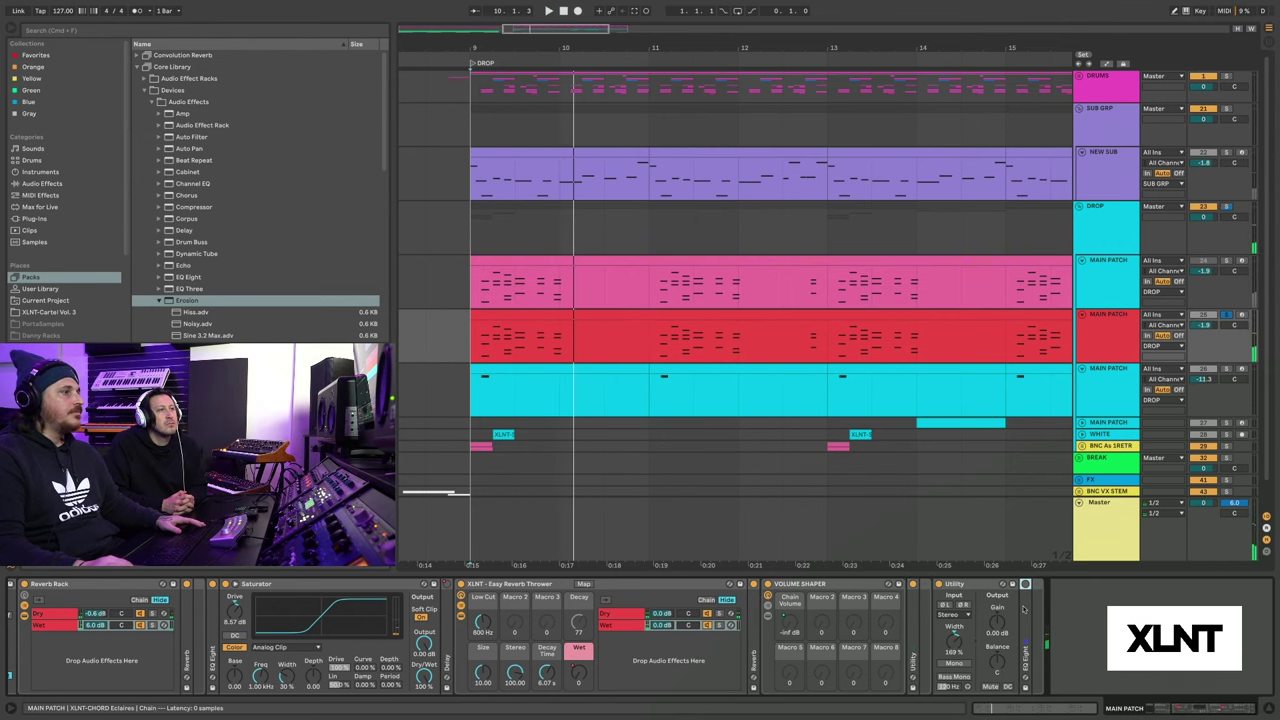
Expand the final EQ Eight (band at 1.47 kHz, 3.84 dB) and play the loop.
{"action": "double_click", "coordinate": [1024, 608]}
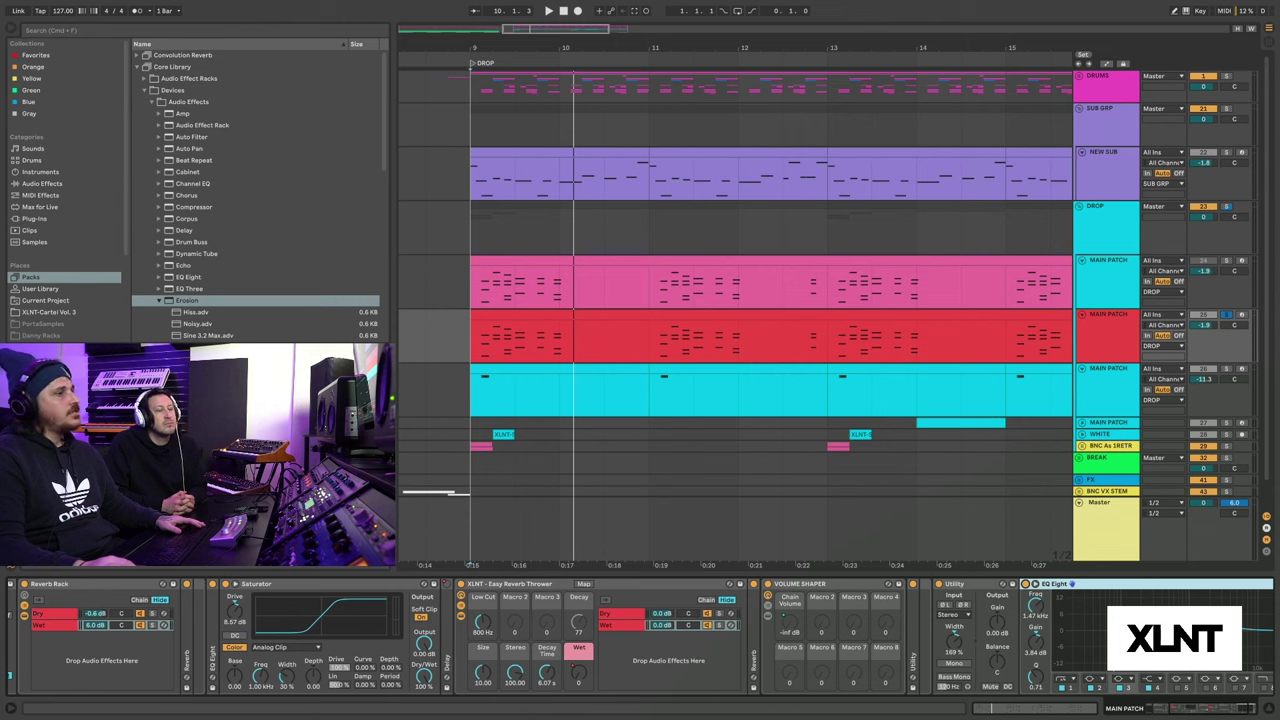
{"action": "scroll", "coordinate": [1094, 633], "scroll_direction": "right", "scroll_amount": 3}
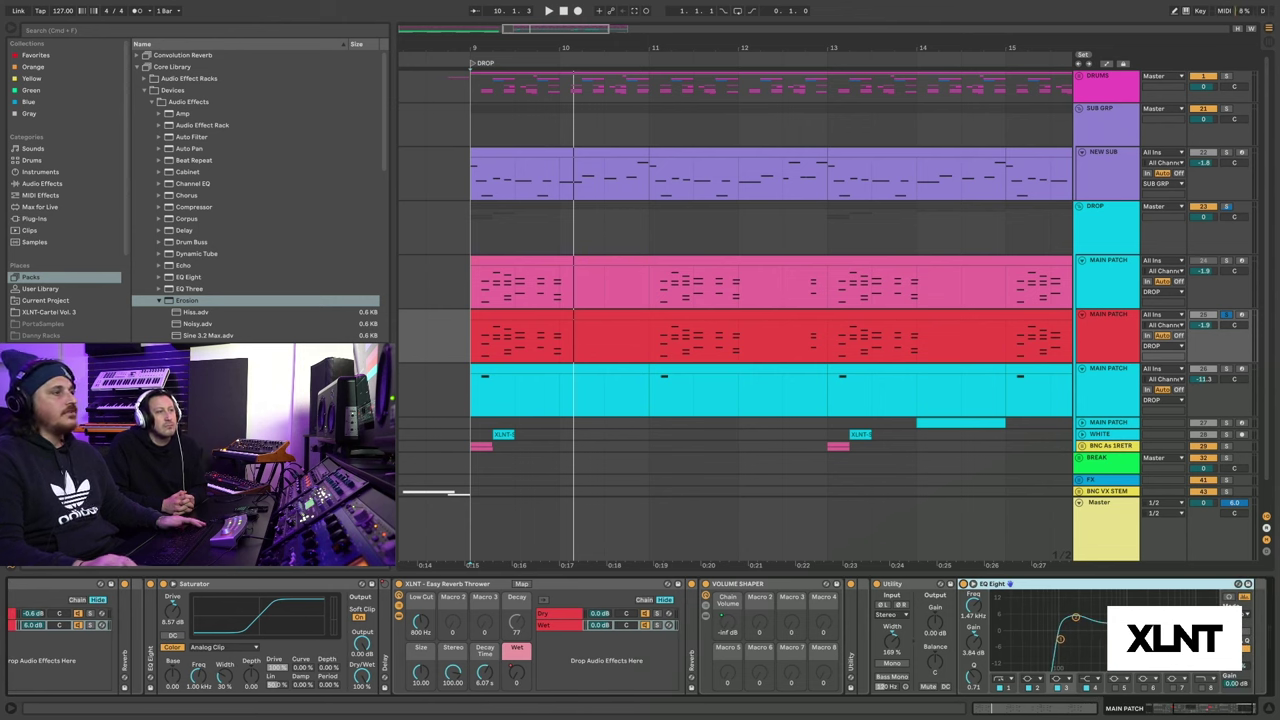
{"action": "key", "text": "space"}
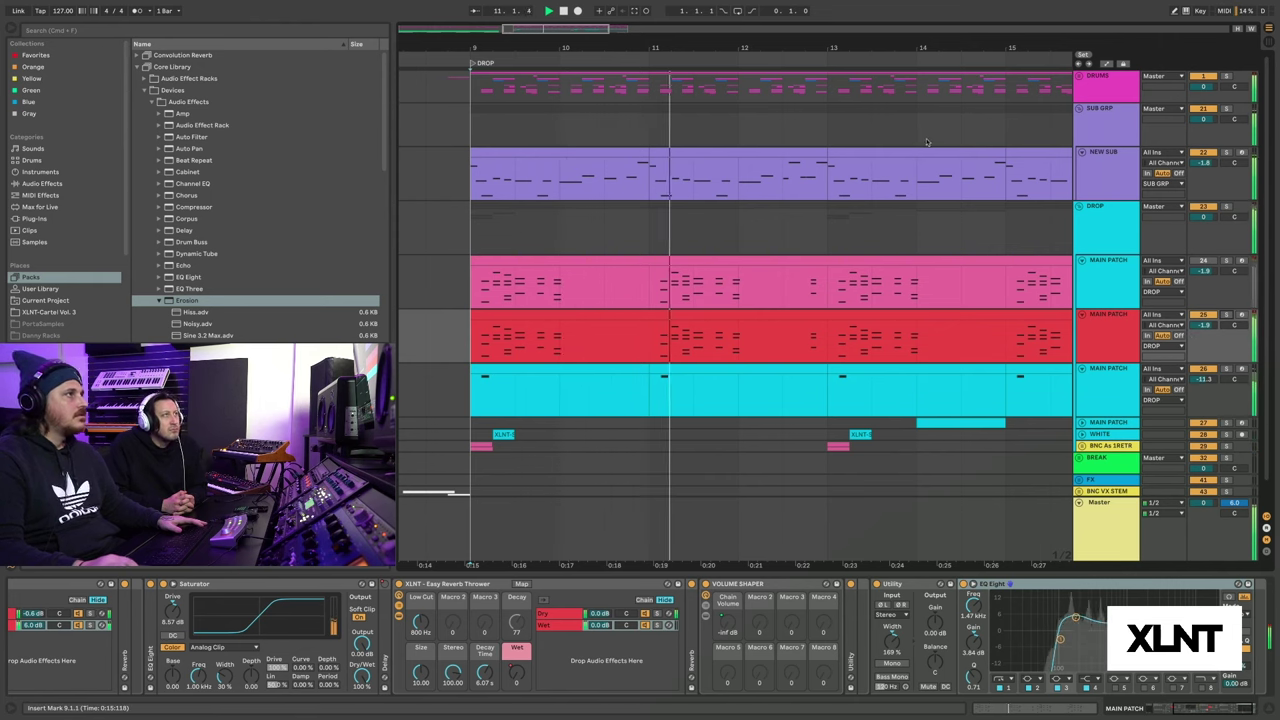
Zoom out the arrangement to reach the other MAIN PATCH track's Serum chain.
{"action": "key", "text": "minus"}
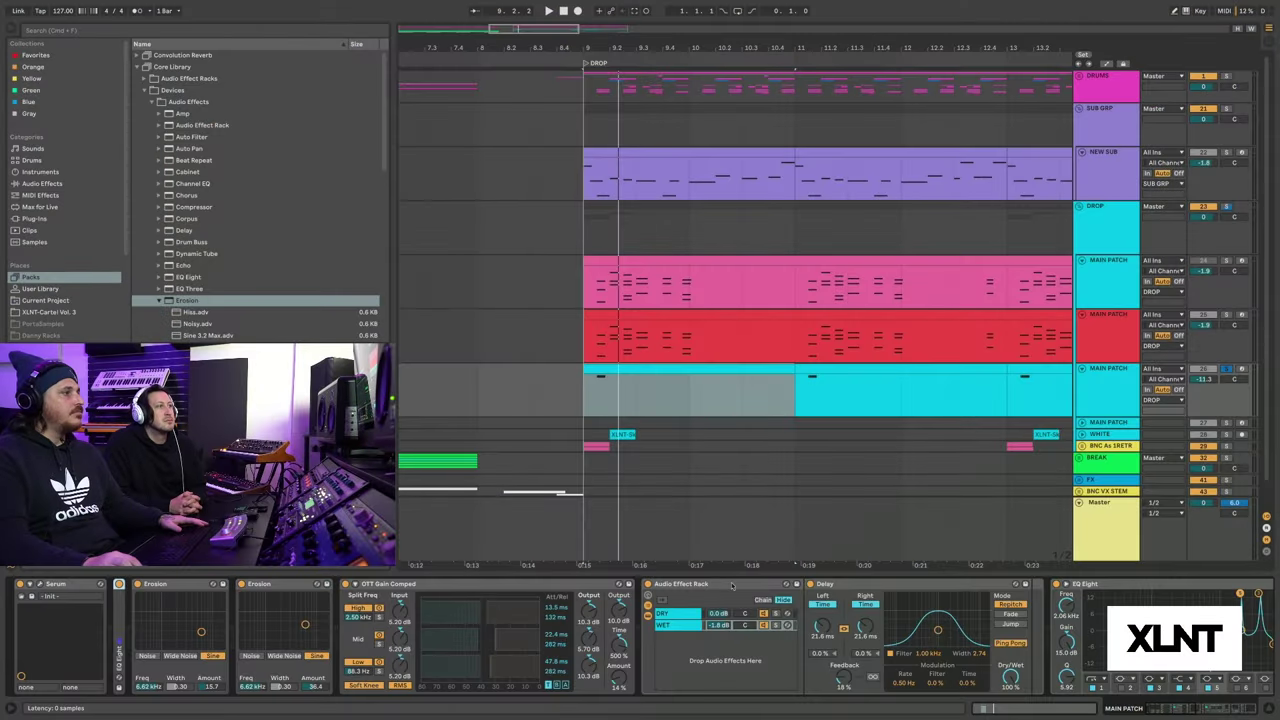
Fold the Audio Effect Rack to reveal EQ Eight, Redux and Reverb Rack, briefly soloing red MAIN PATCH.
{"action": "double_click", "coordinate": [732, 586]}
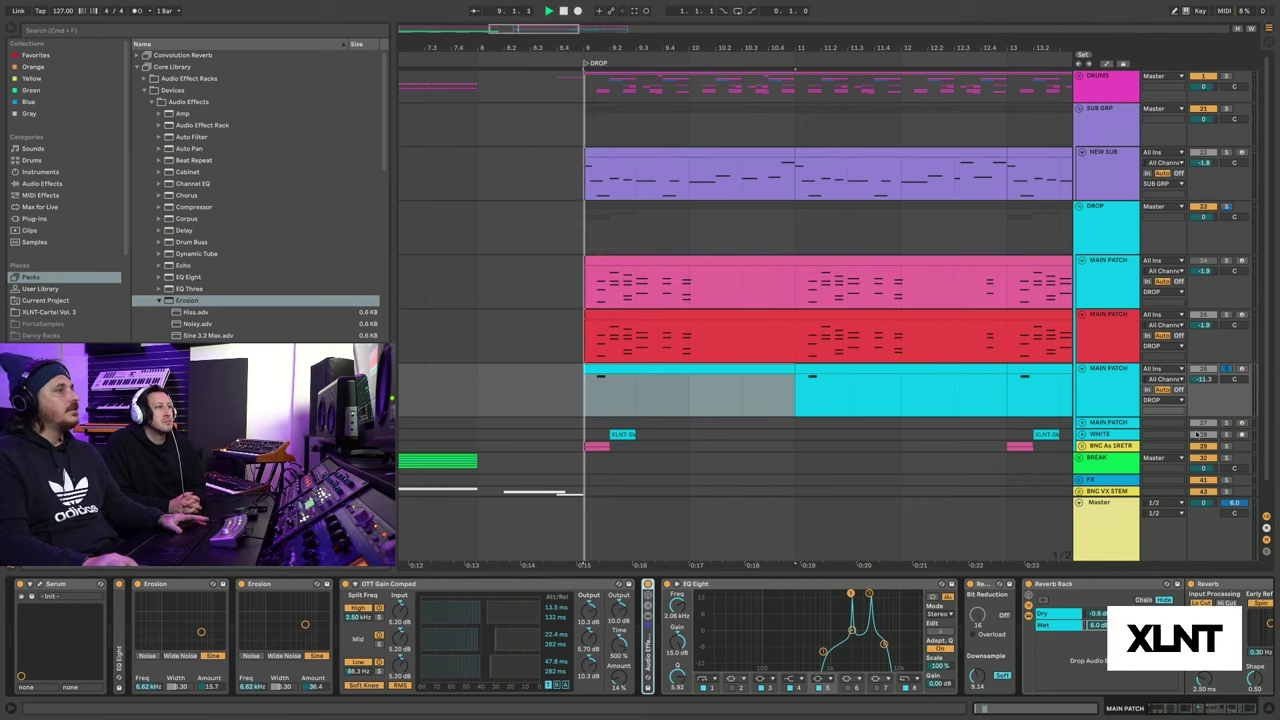
{"action": "left_click", "coordinate": [1228, 314]}
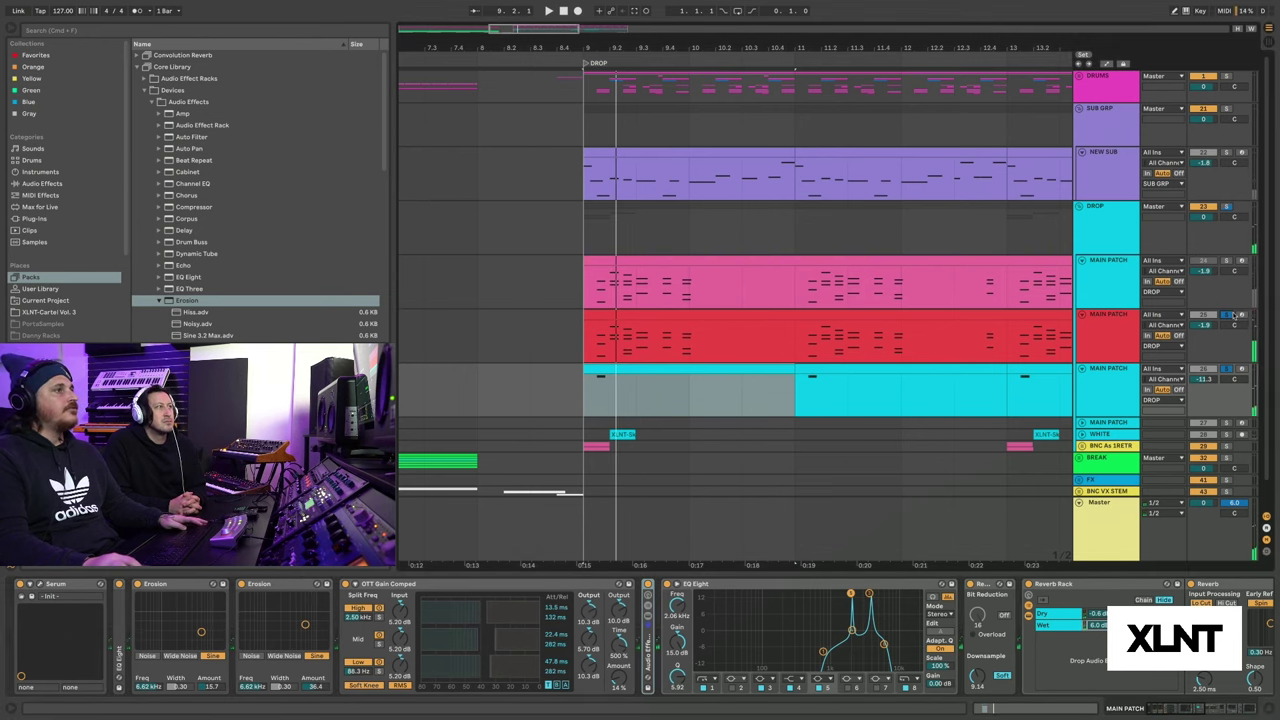
{"action": "left_click", "coordinate": [1226, 316]}
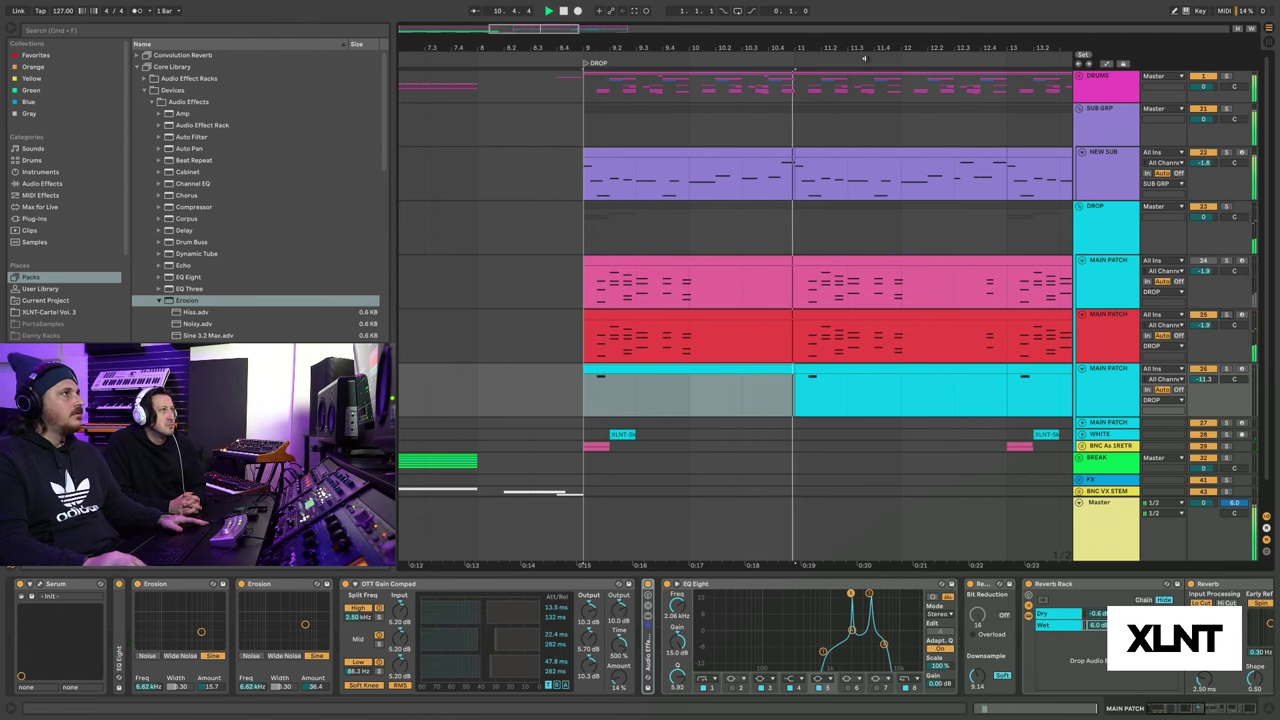
{"action": "scroll", "coordinate": [856, 186], "scroll_direction": "down", "scroll_amount": 2}
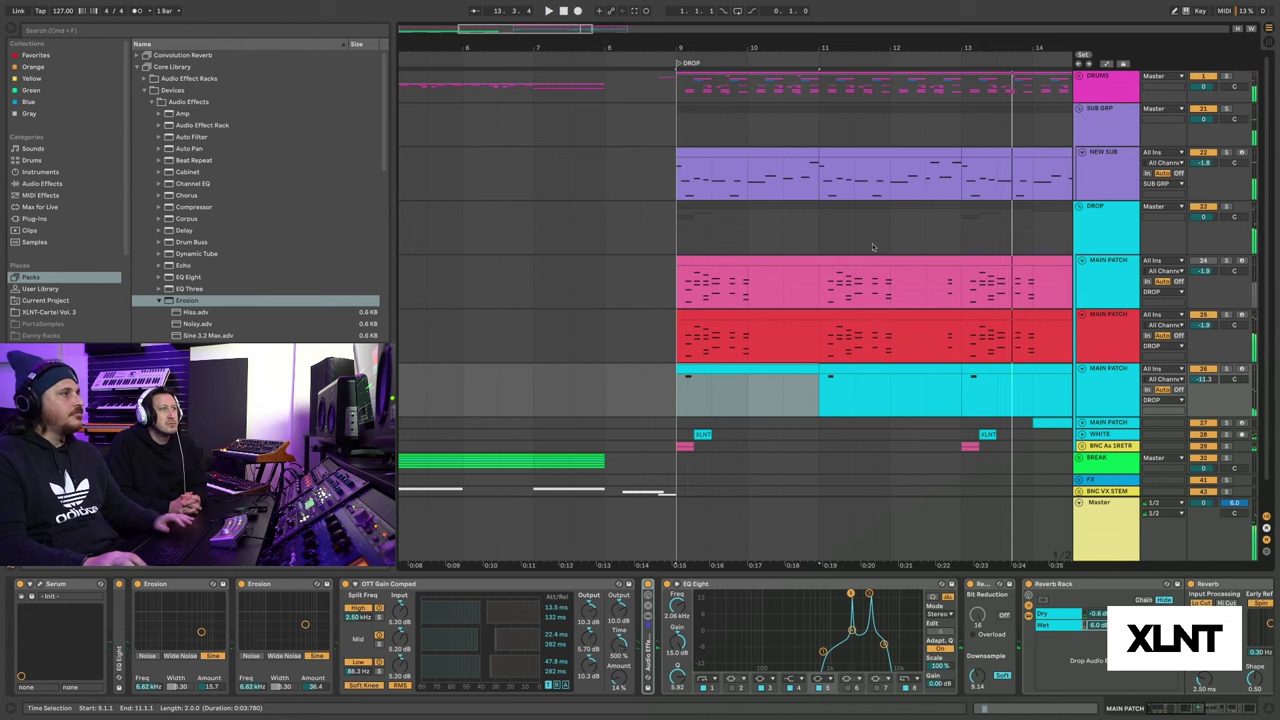
{"action": "scroll", "coordinate": [880, 285], "scroll_direction": "right", "scroll_amount": 3}
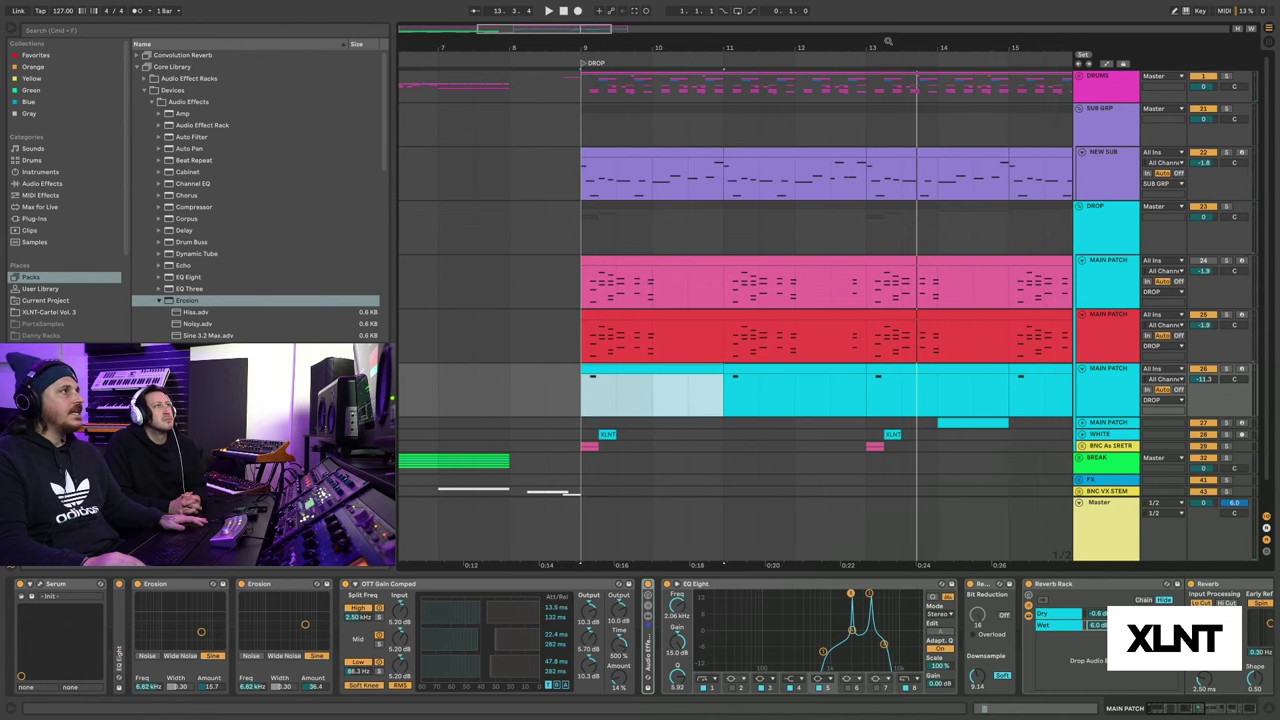